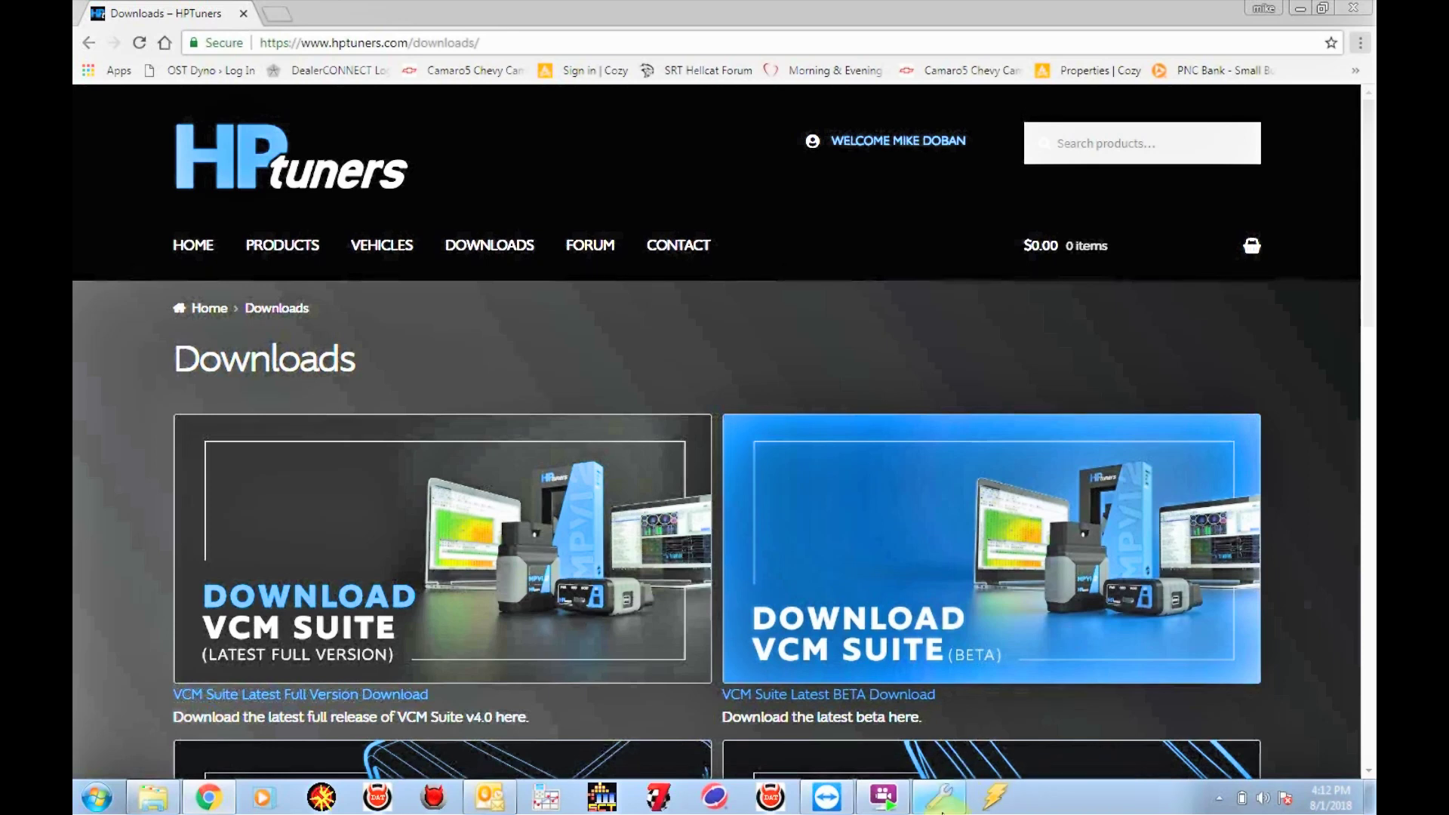
# Bring up VCM Editor, review the three stored MPVI application keys, then close the dialog
pyautogui.click(940, 800)
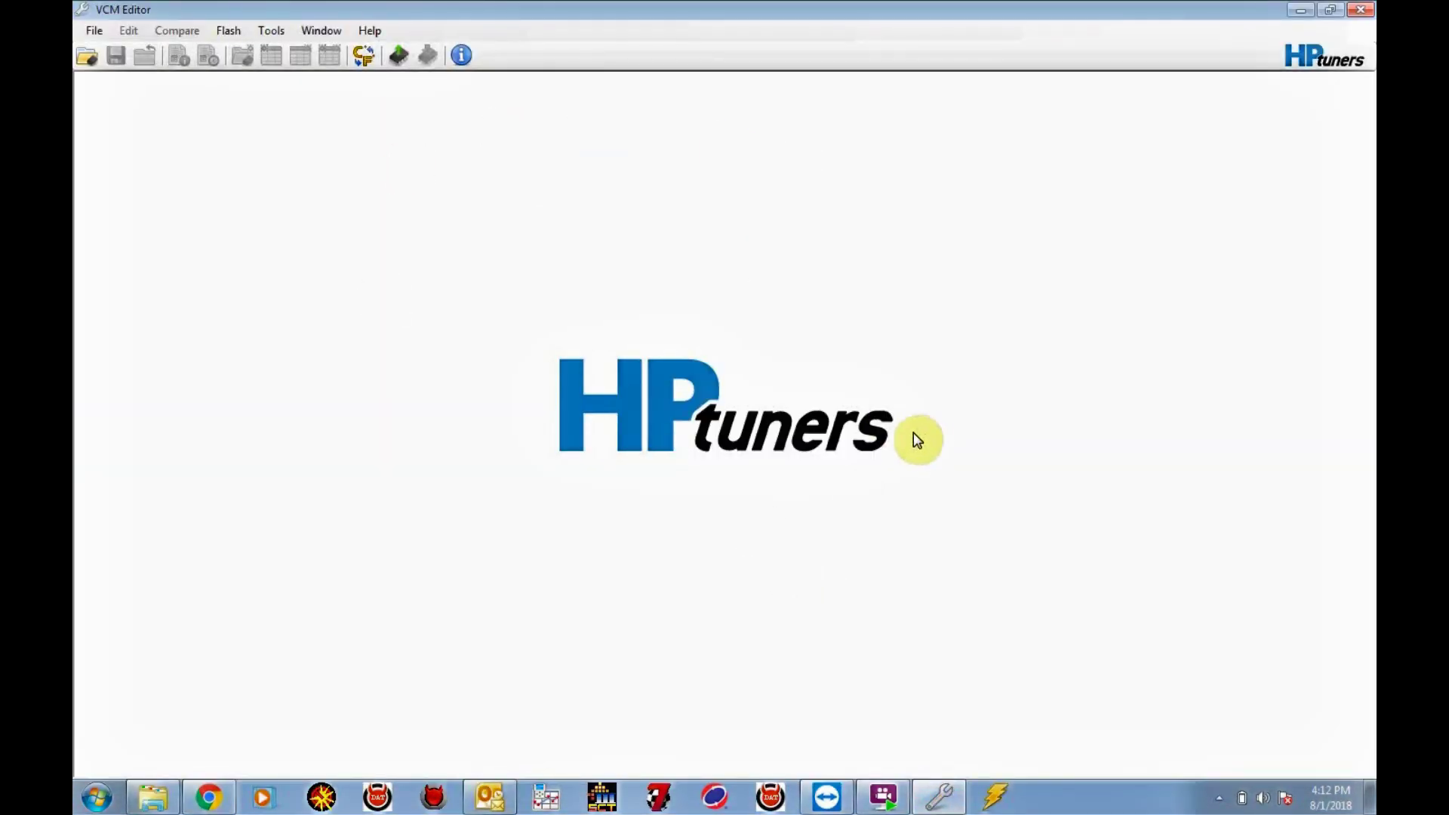
pyautogui.click(370, 31)
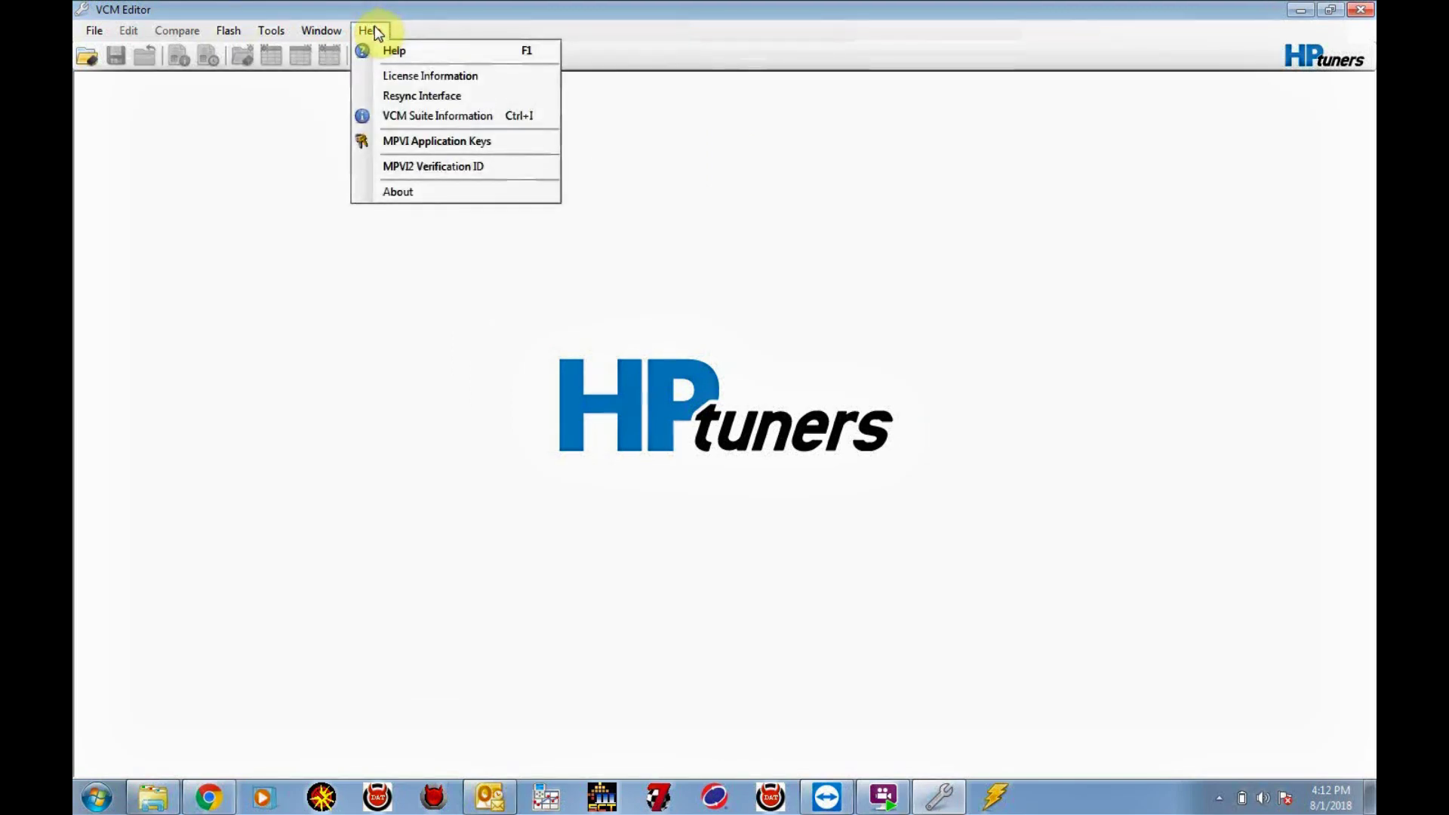
pyautogui.click(425, 147)
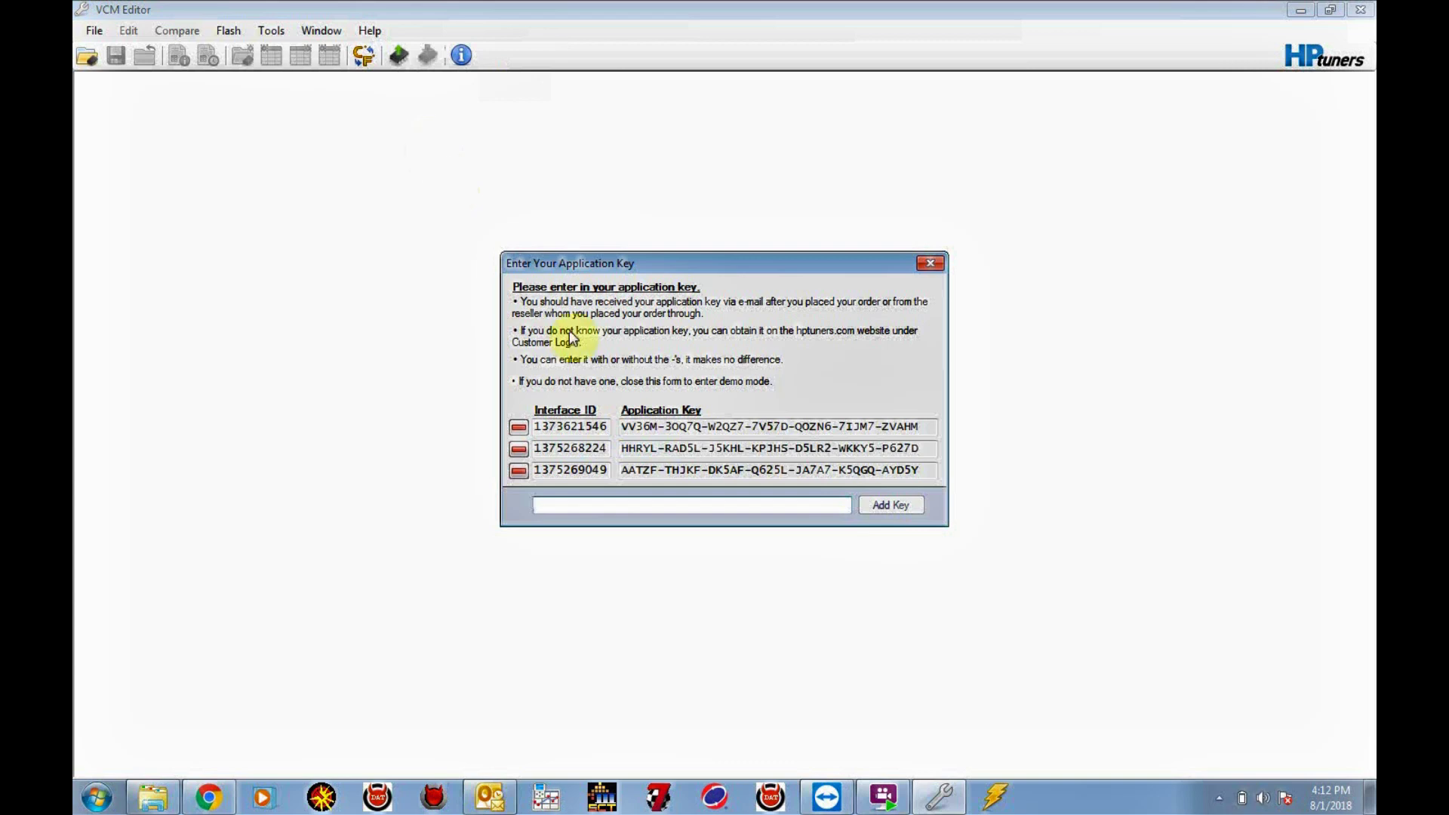
pyautogui.click(681, 506)
pyautogui.click(930, 262)
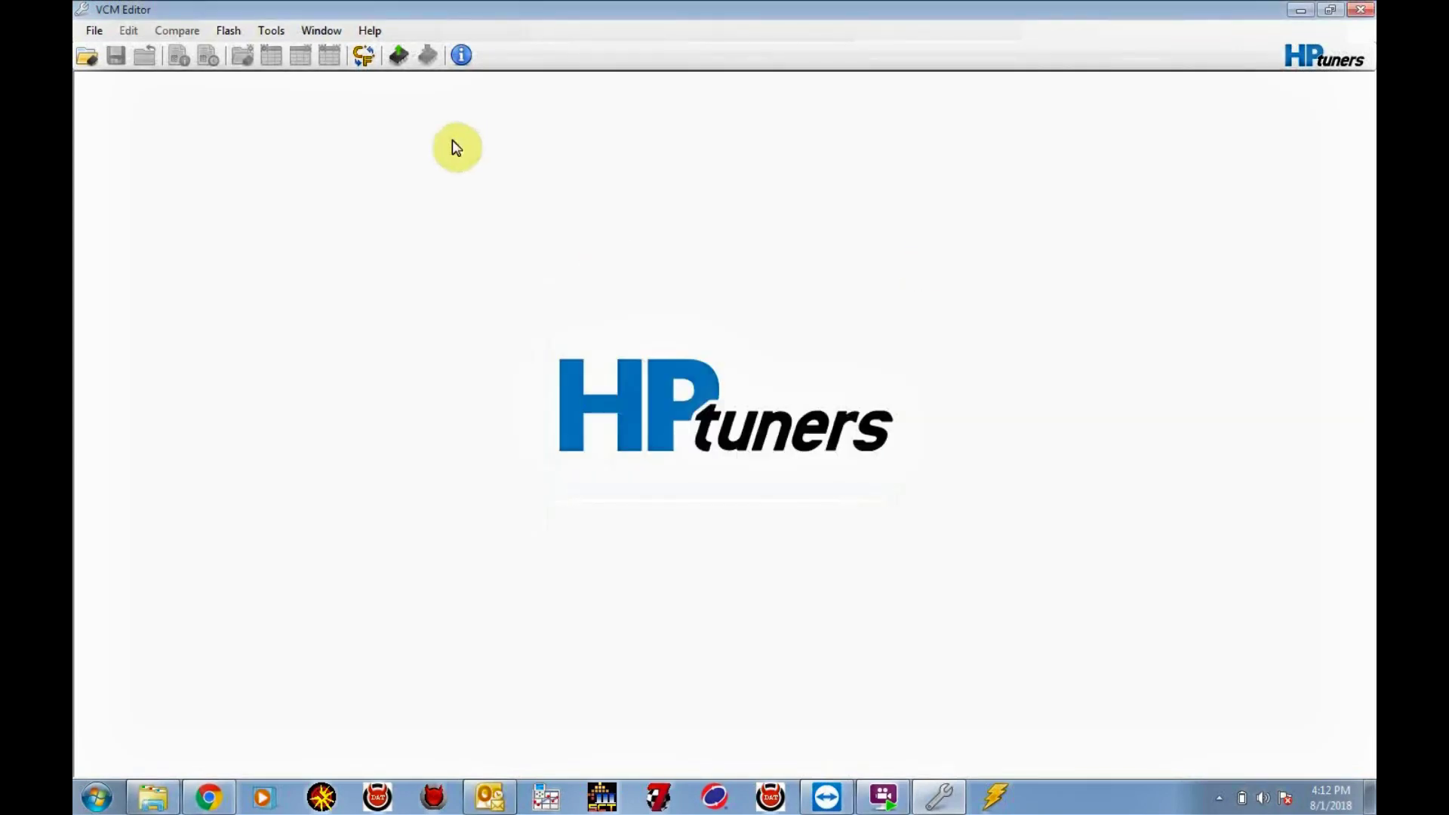
# Resync the interface, accepting the firmware update and closing the summary showing 2 credits added
pyautogui.click(369, 30)
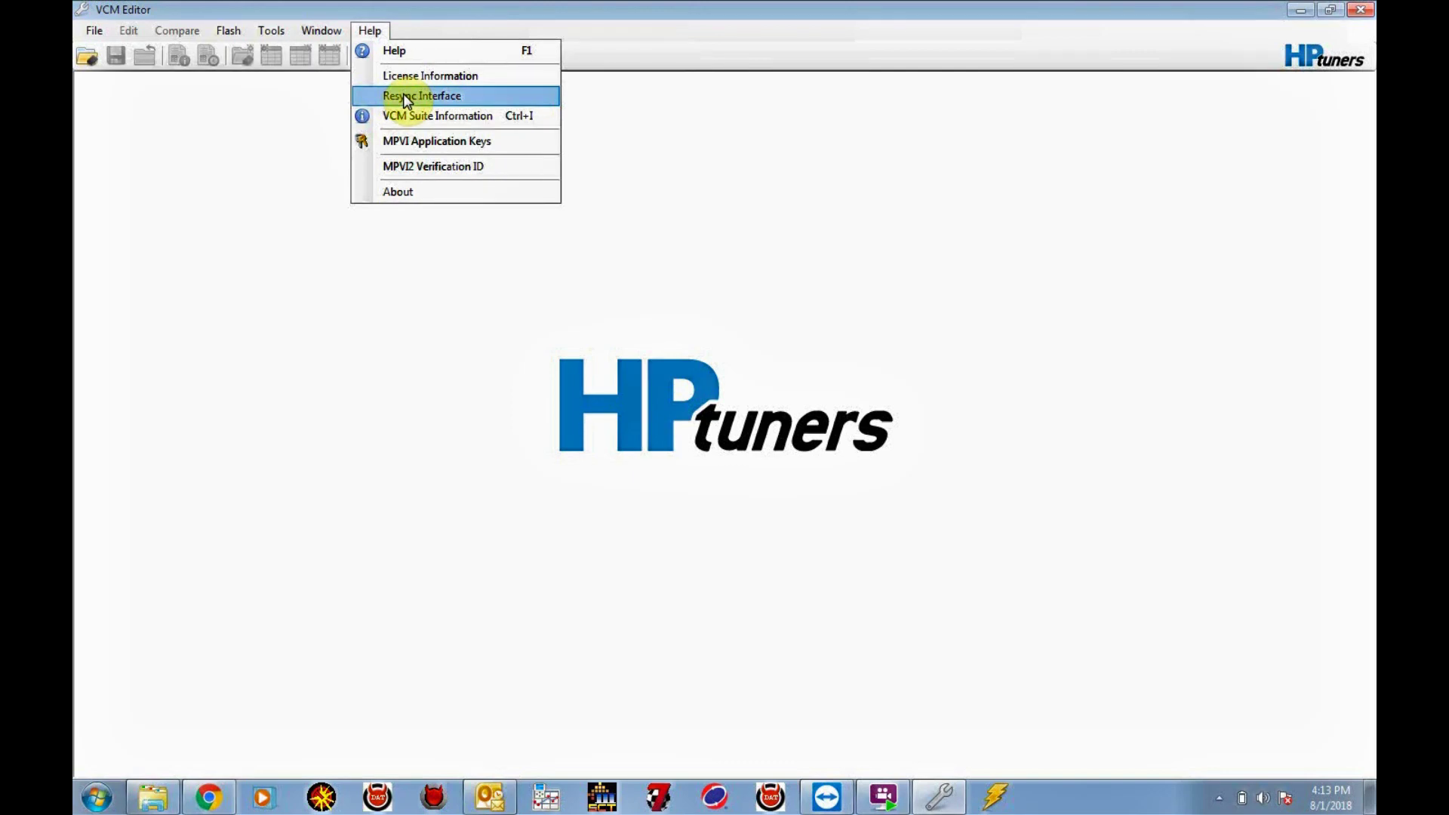
pyautogui.click(407, 96)
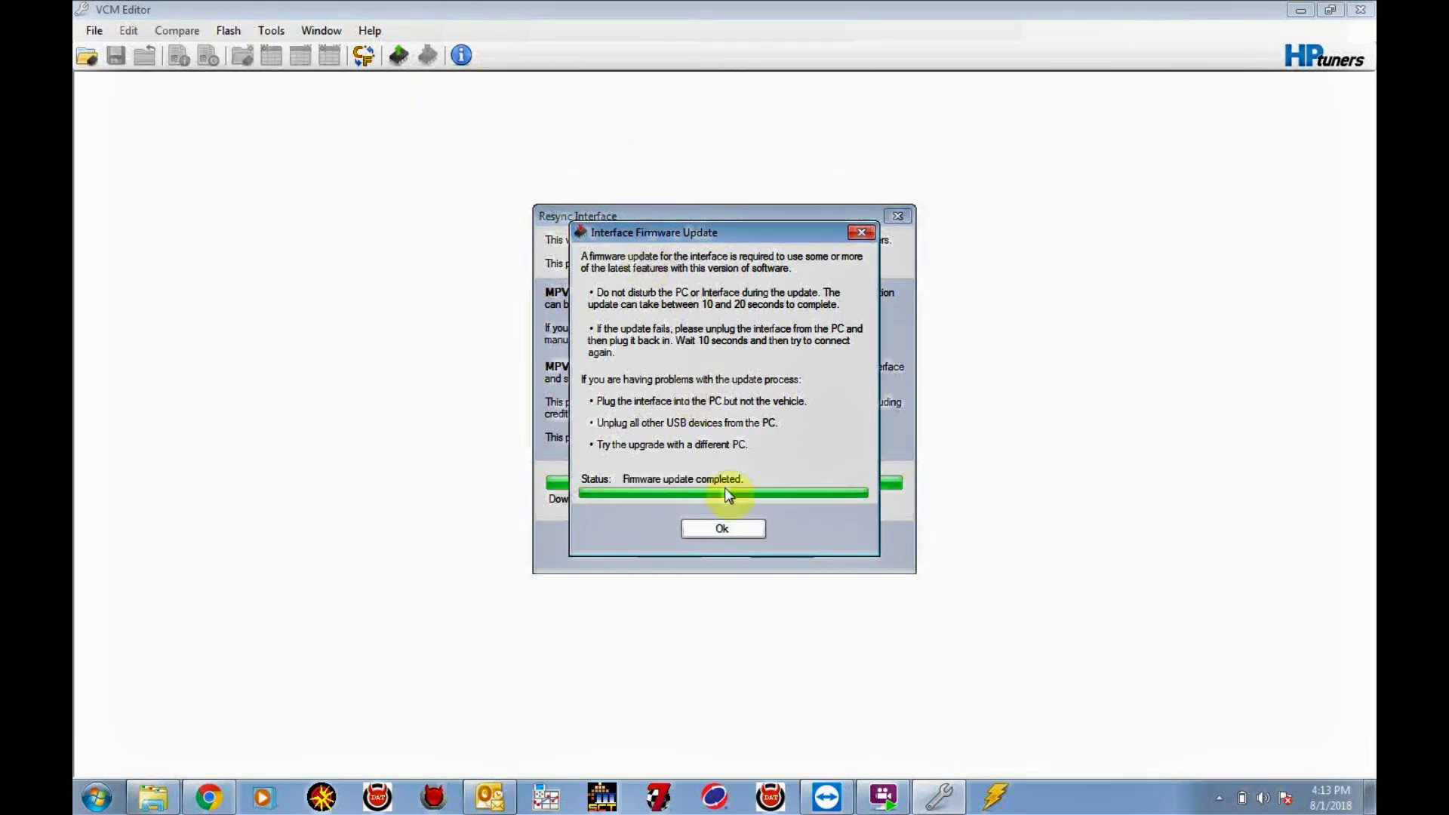
pyautogui.click(715, 535)
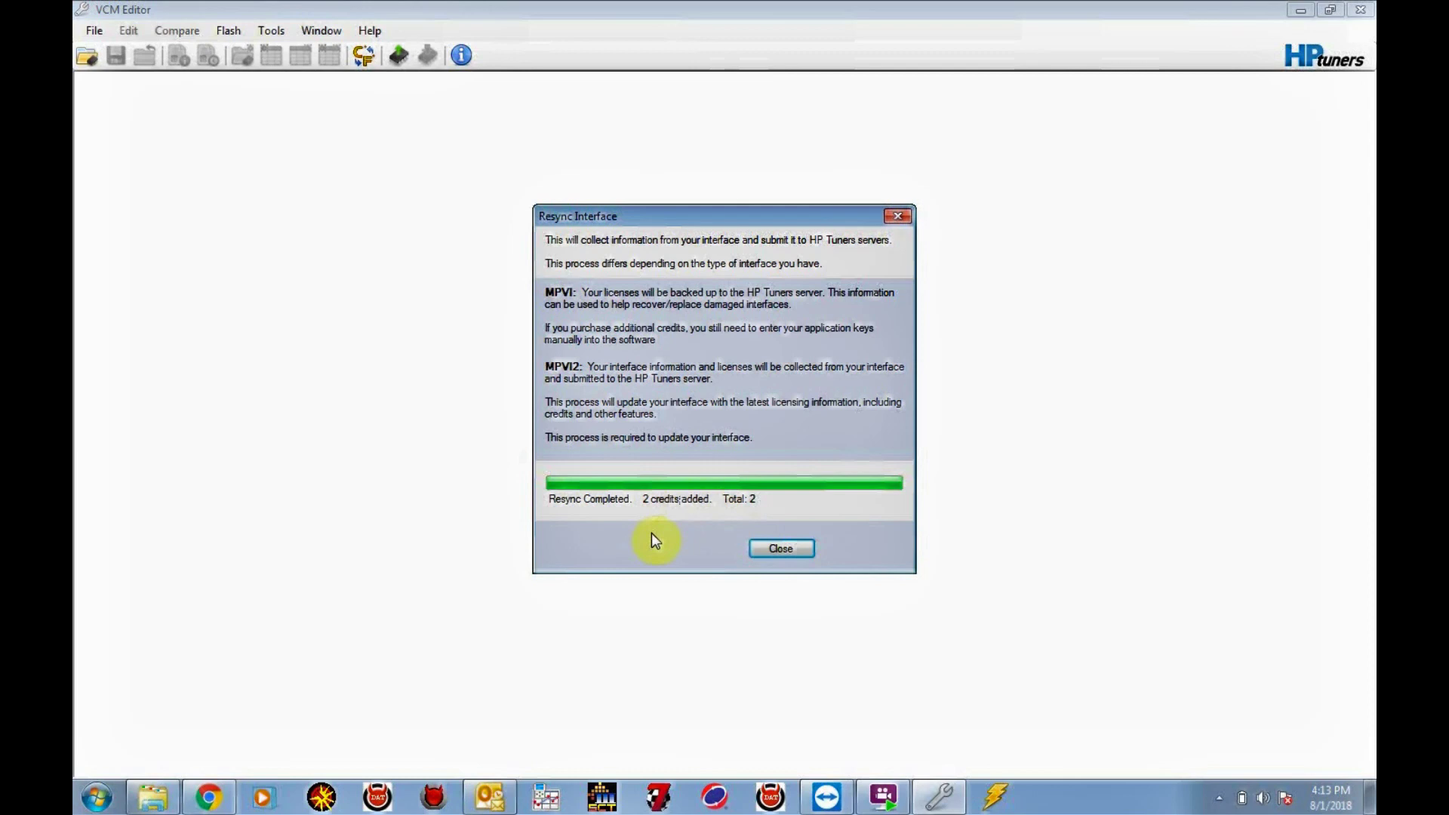
pyautogui.click(777, 550)
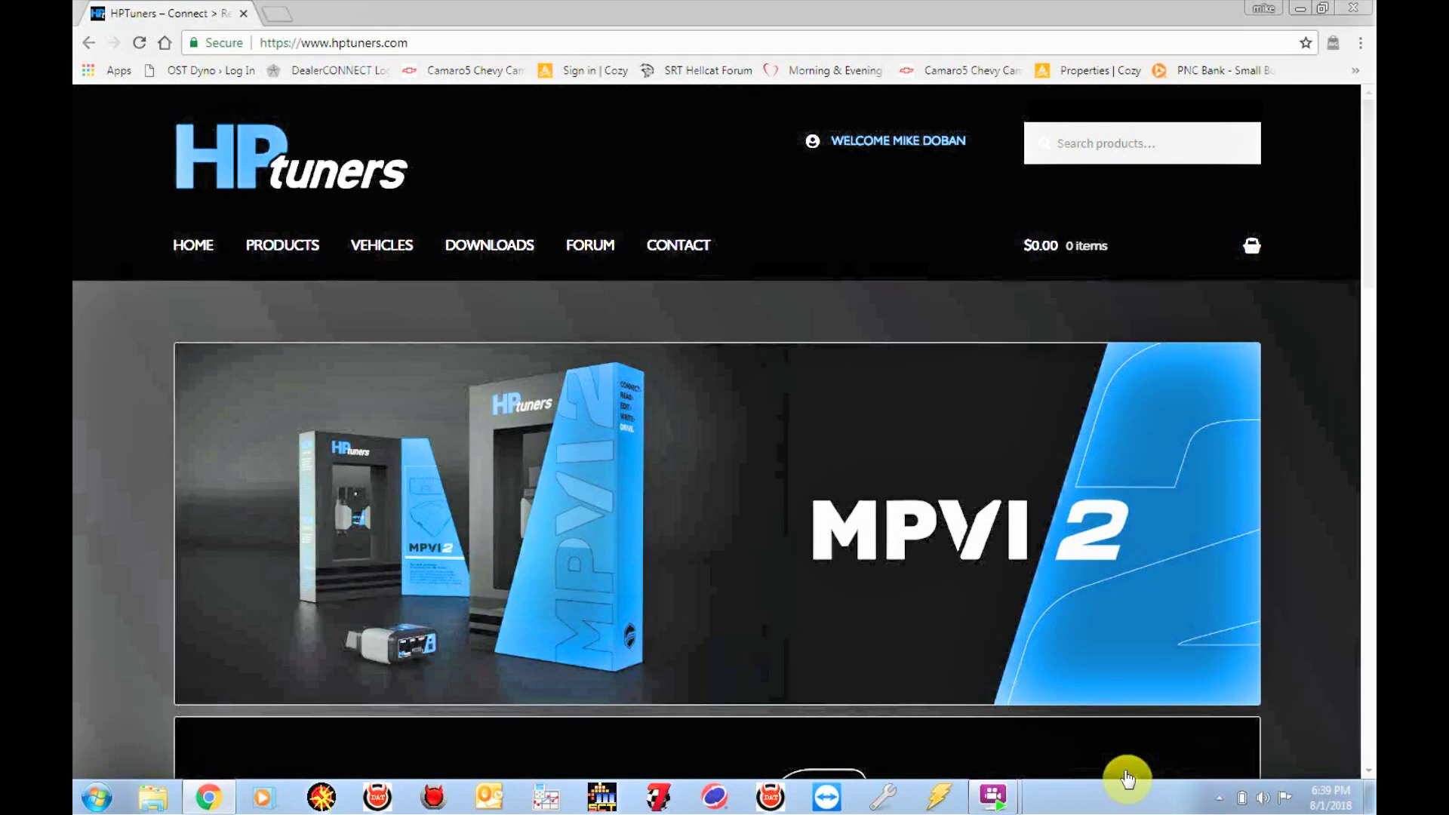
# Bring VCM Editor back in front of the browser
pyautogui.click(884, 797)
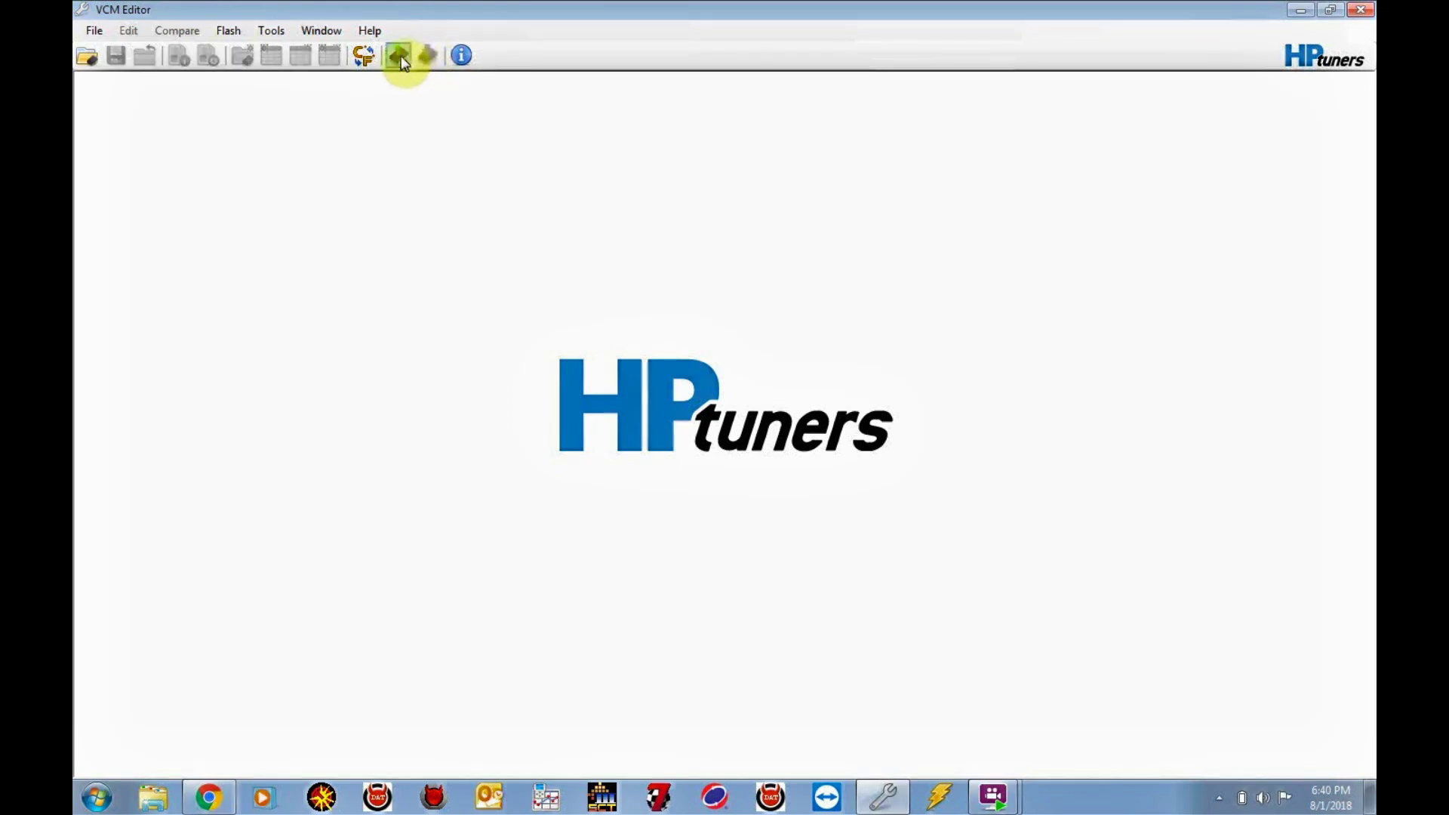
# Open the Vehicle Reader for the 2015 Dodge Challenger SRT 392 and expand the TCM read options
pyautogui.click(400, 56)
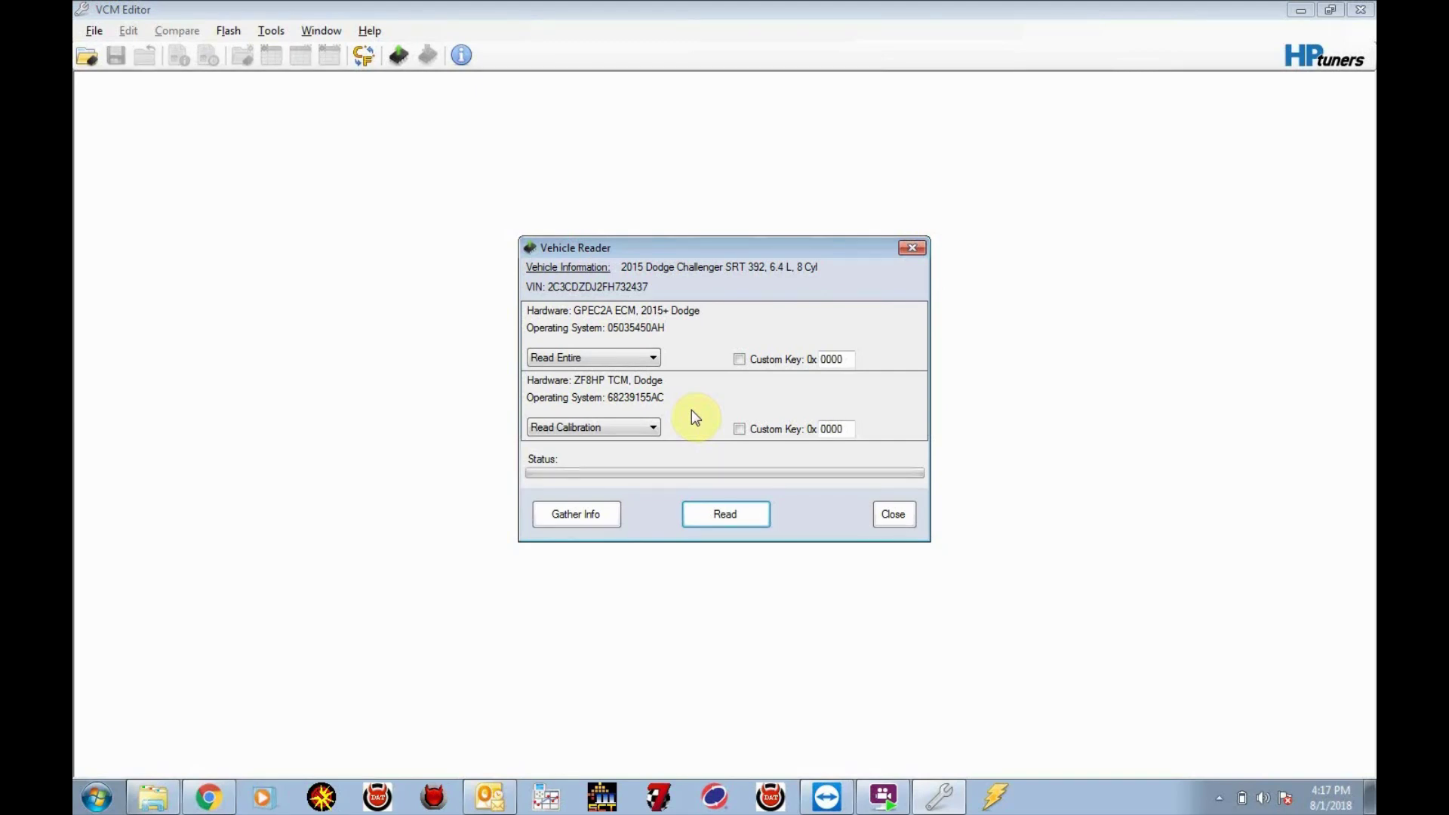
pyautogui.click(652, 429)
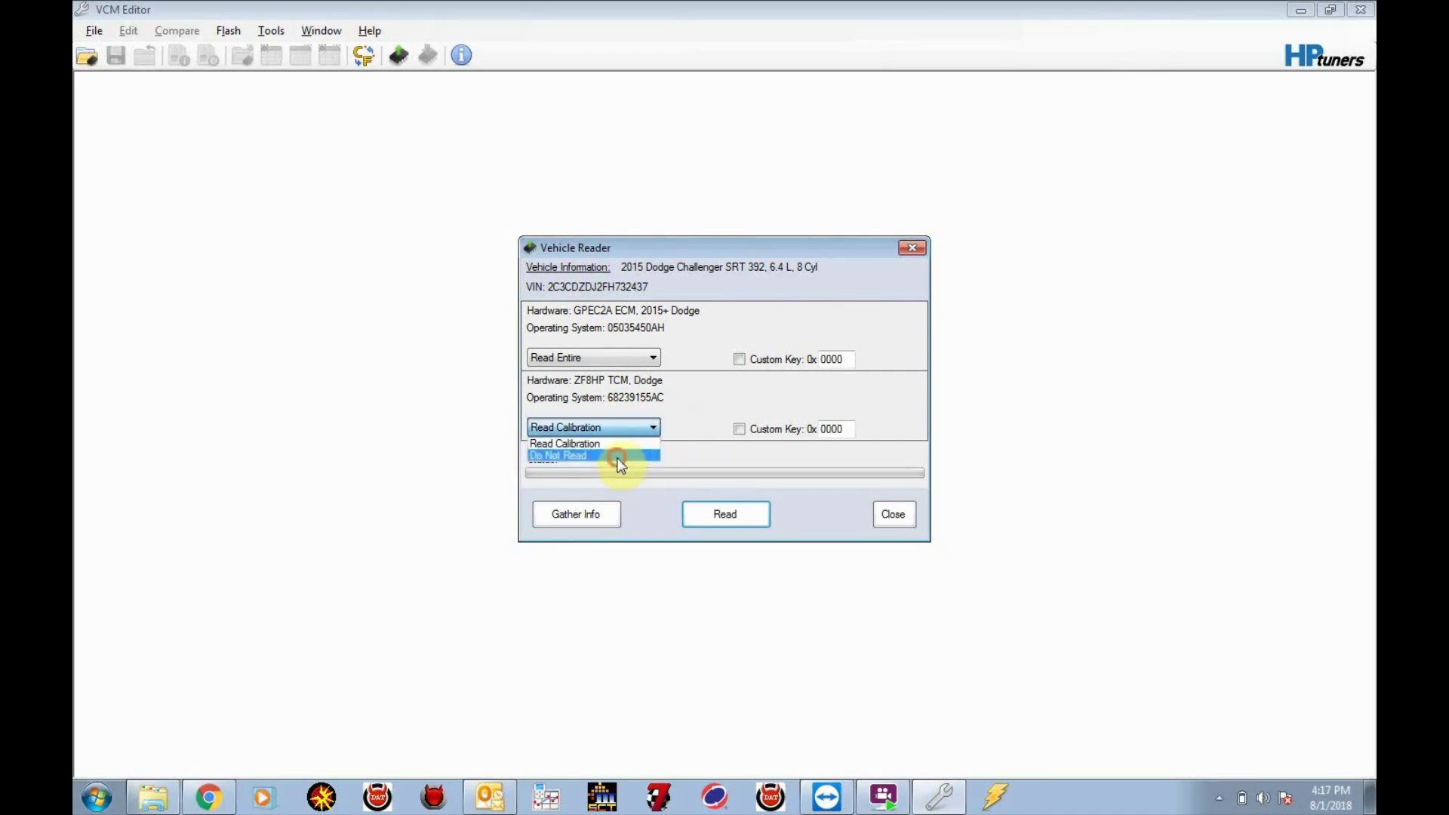
# Set the TCM back to Read Calibration and start reading the entire GPEC2A ECM and TCM
pyautogui.click(616, 455)
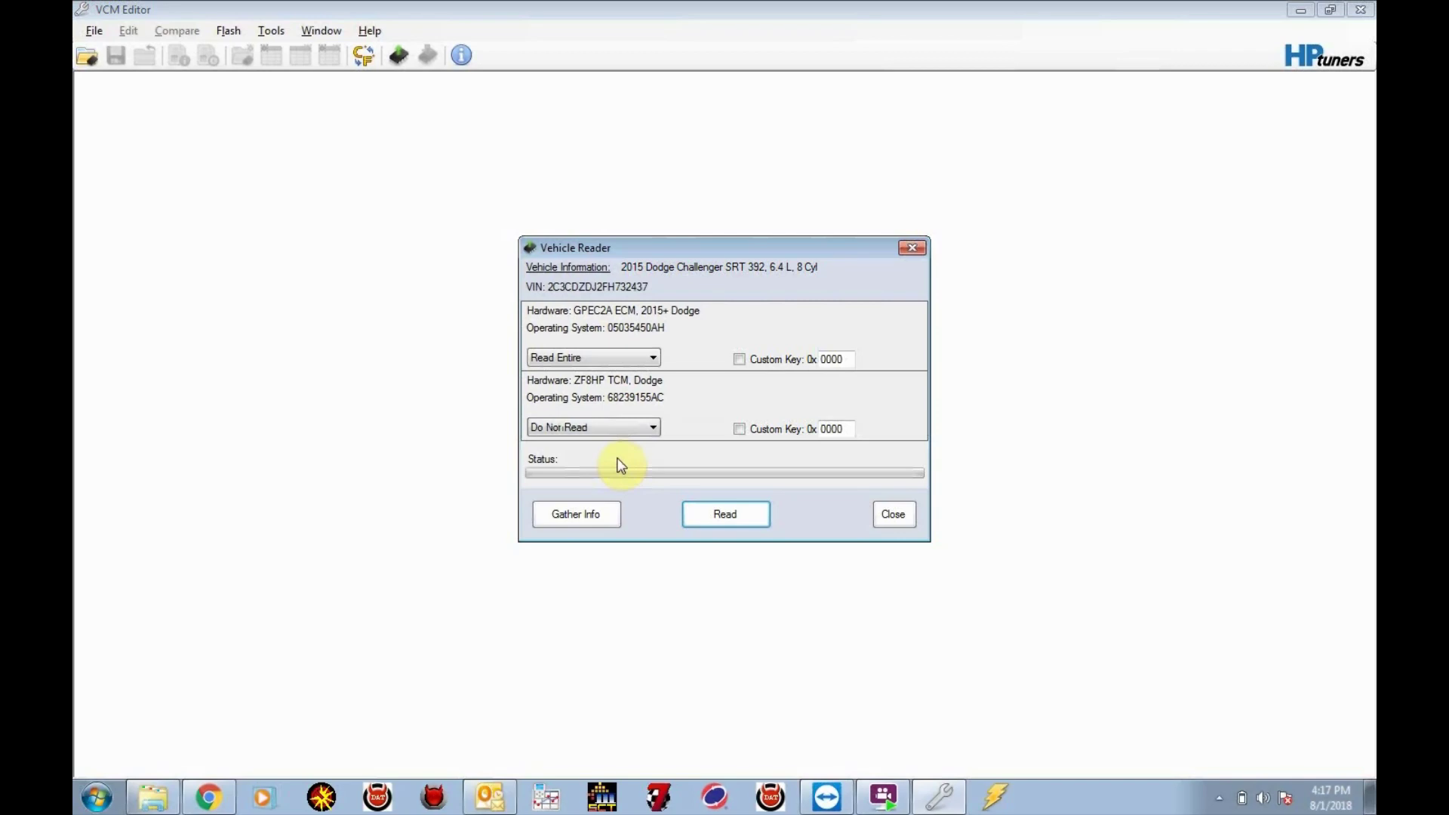
pyautogui.click(641, 425)
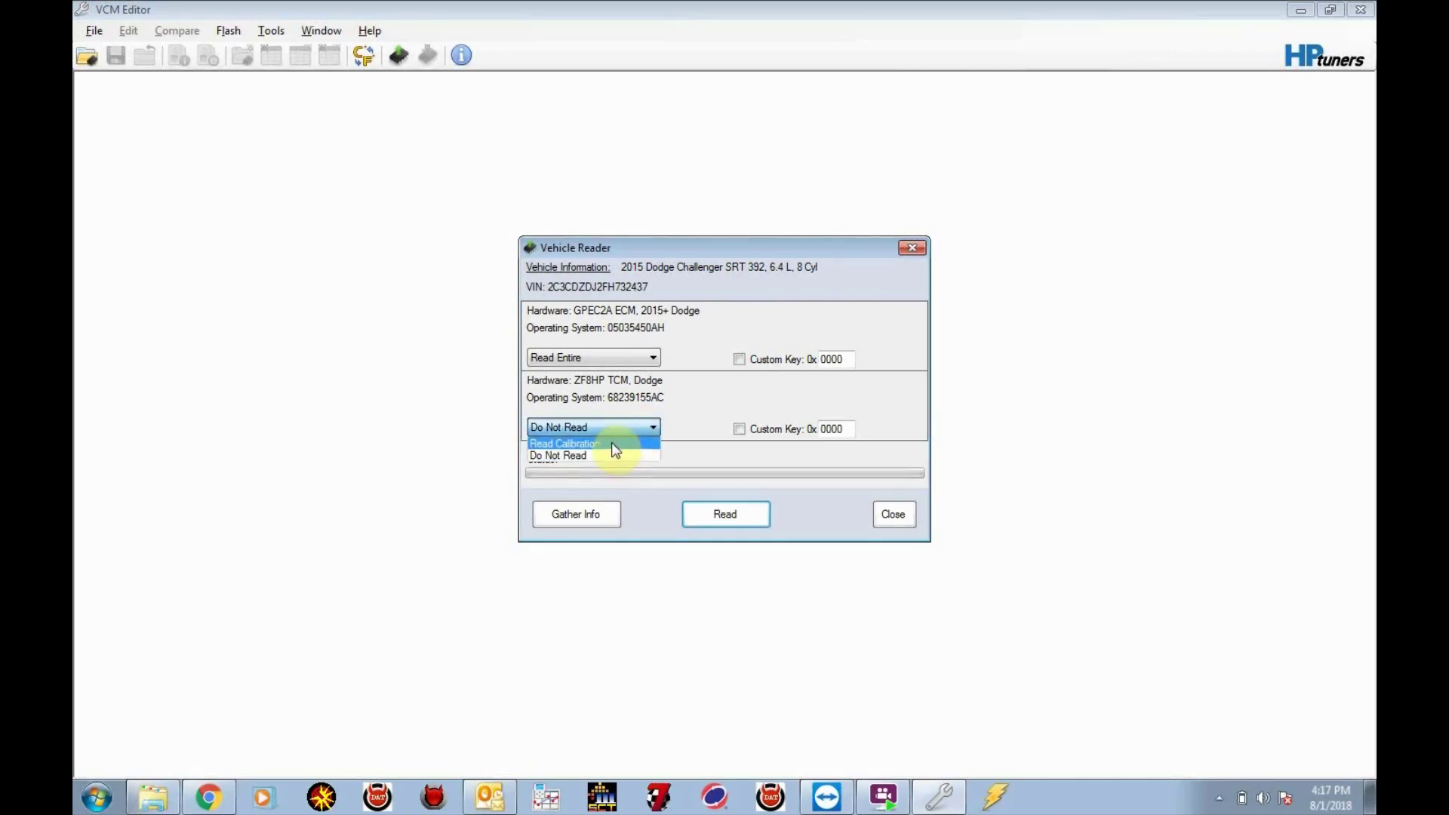
pyautogui.click(615, 447)
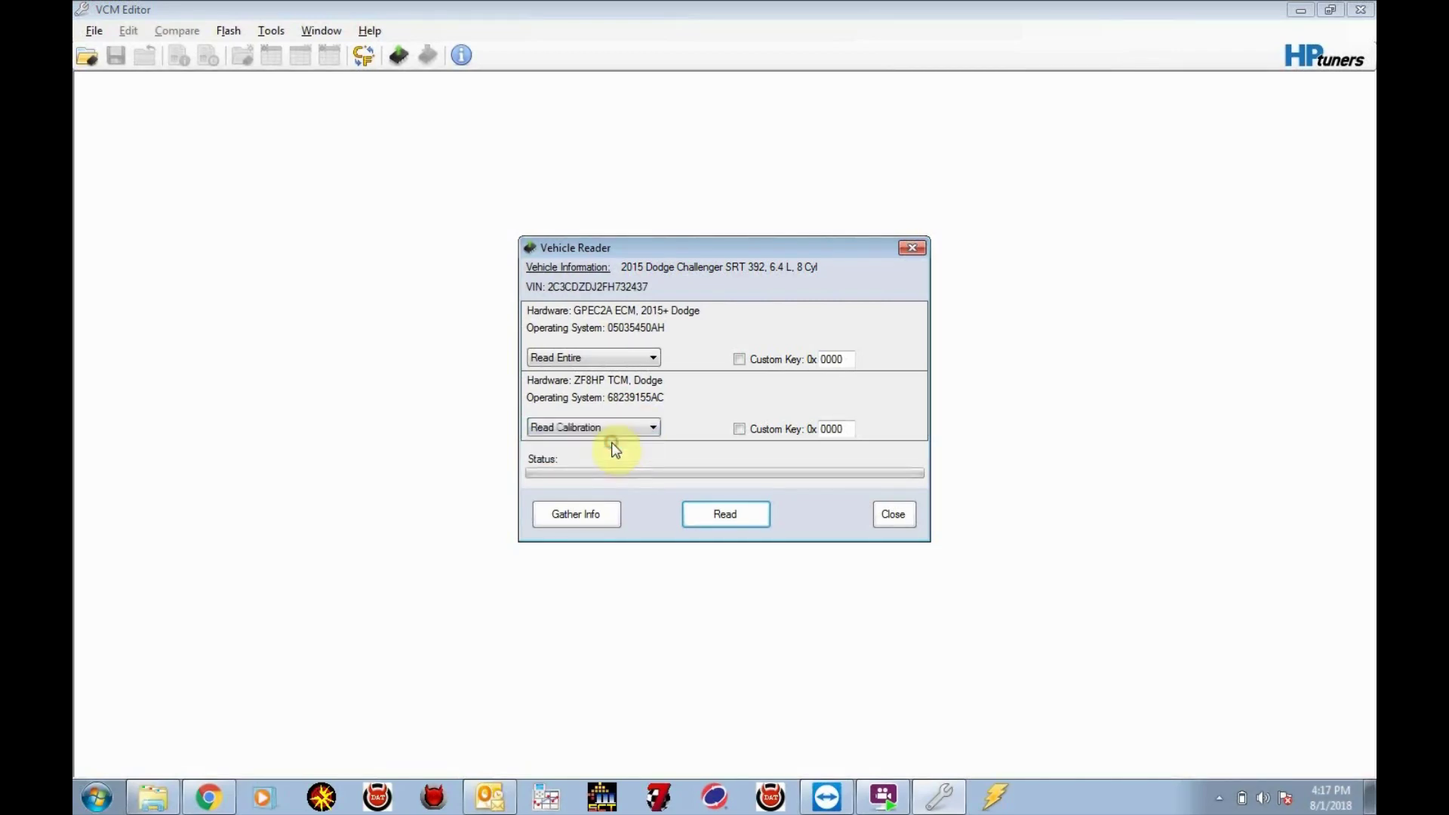
pyautogui.click(721, 516)
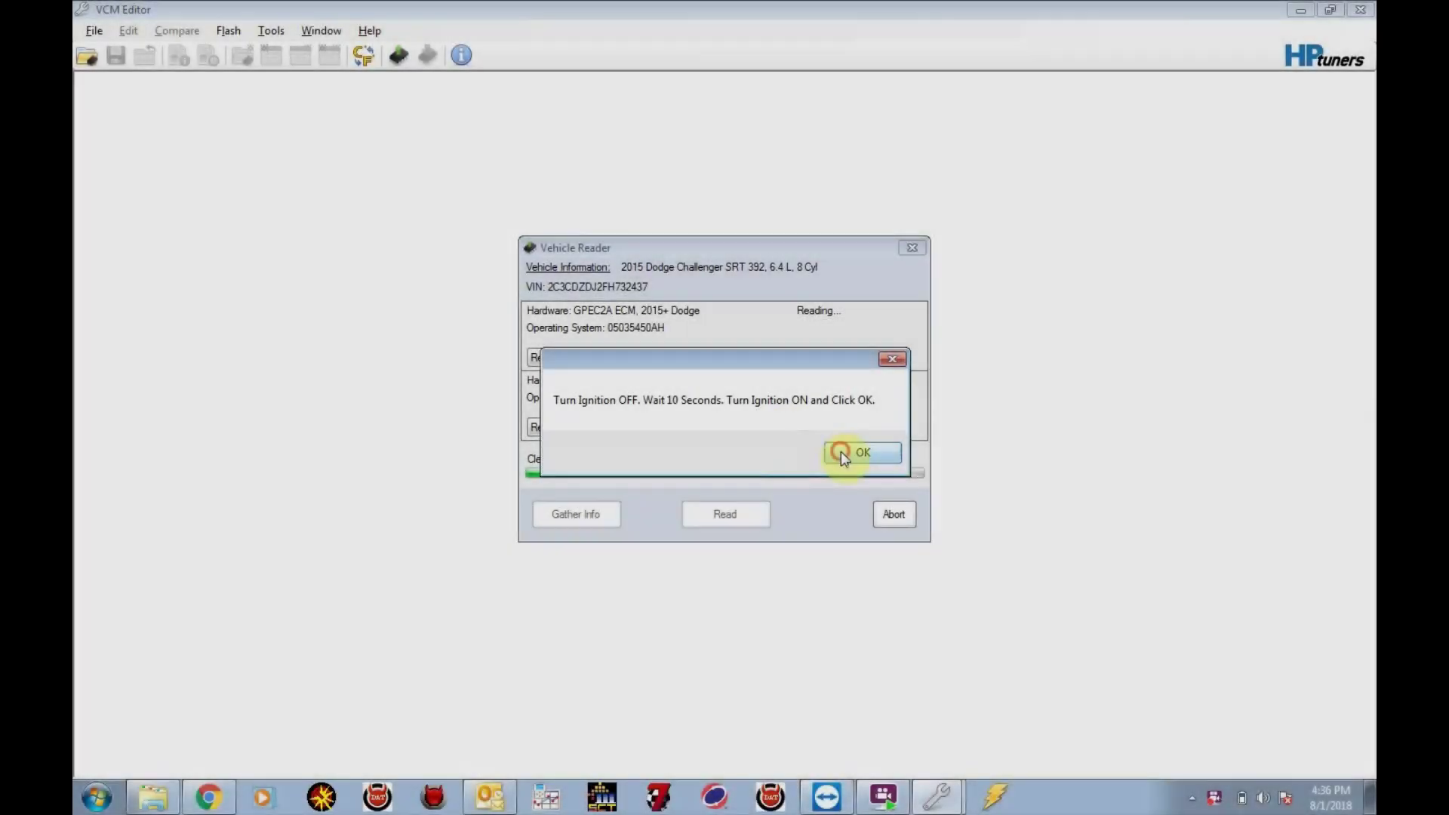
# Confirm both ignition off/on cycles so the read completes, then go up to the DCX folder
pyautogui.click(841, 451)
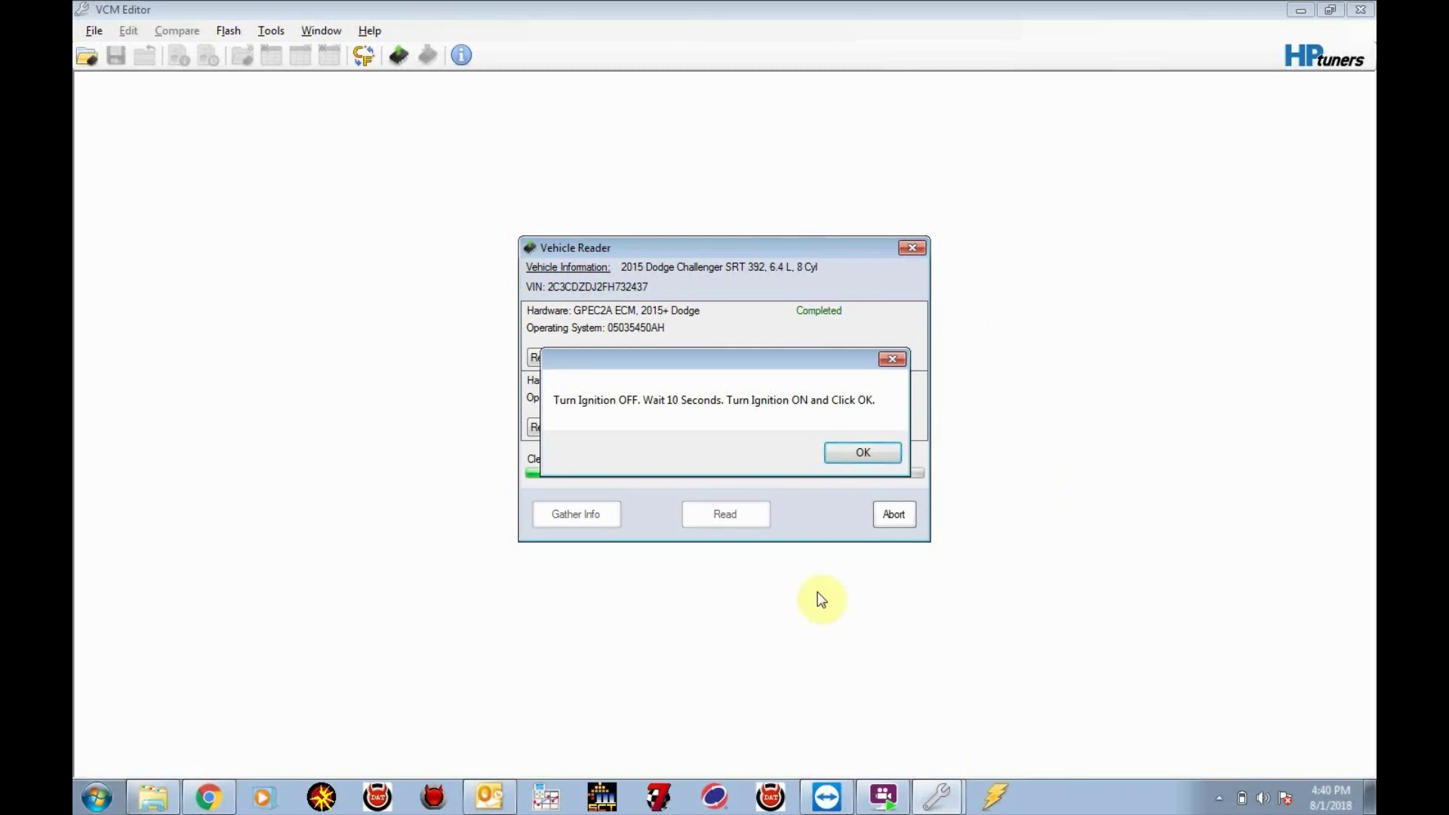
pyautogui.click(858, 457)
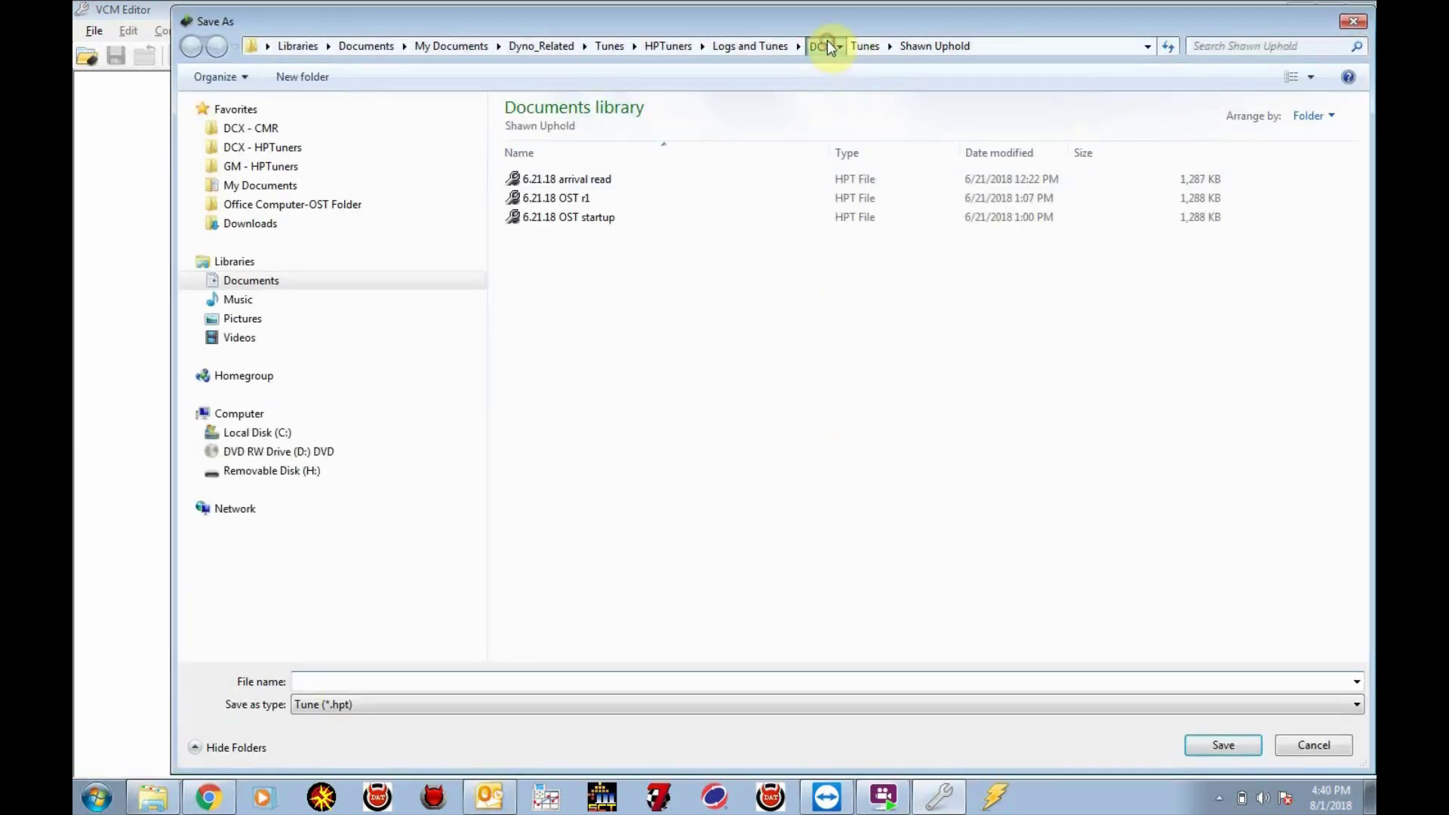
pyautogui.click(819, 46)
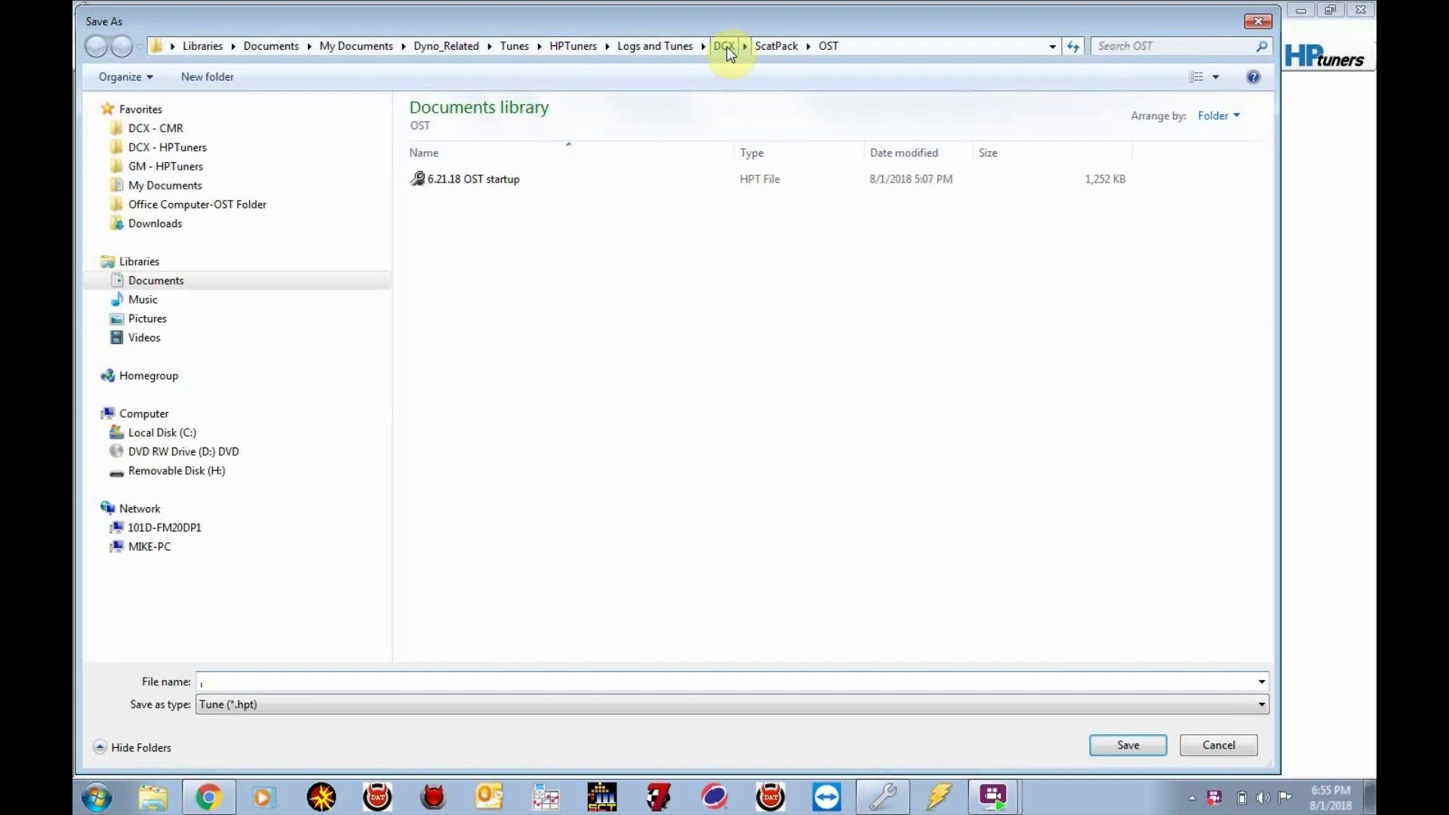
# Save the read as 8.1.18 original read in DCX > ScatPack > Originals, replacing the old copy
pyautogui.click(725, 46)
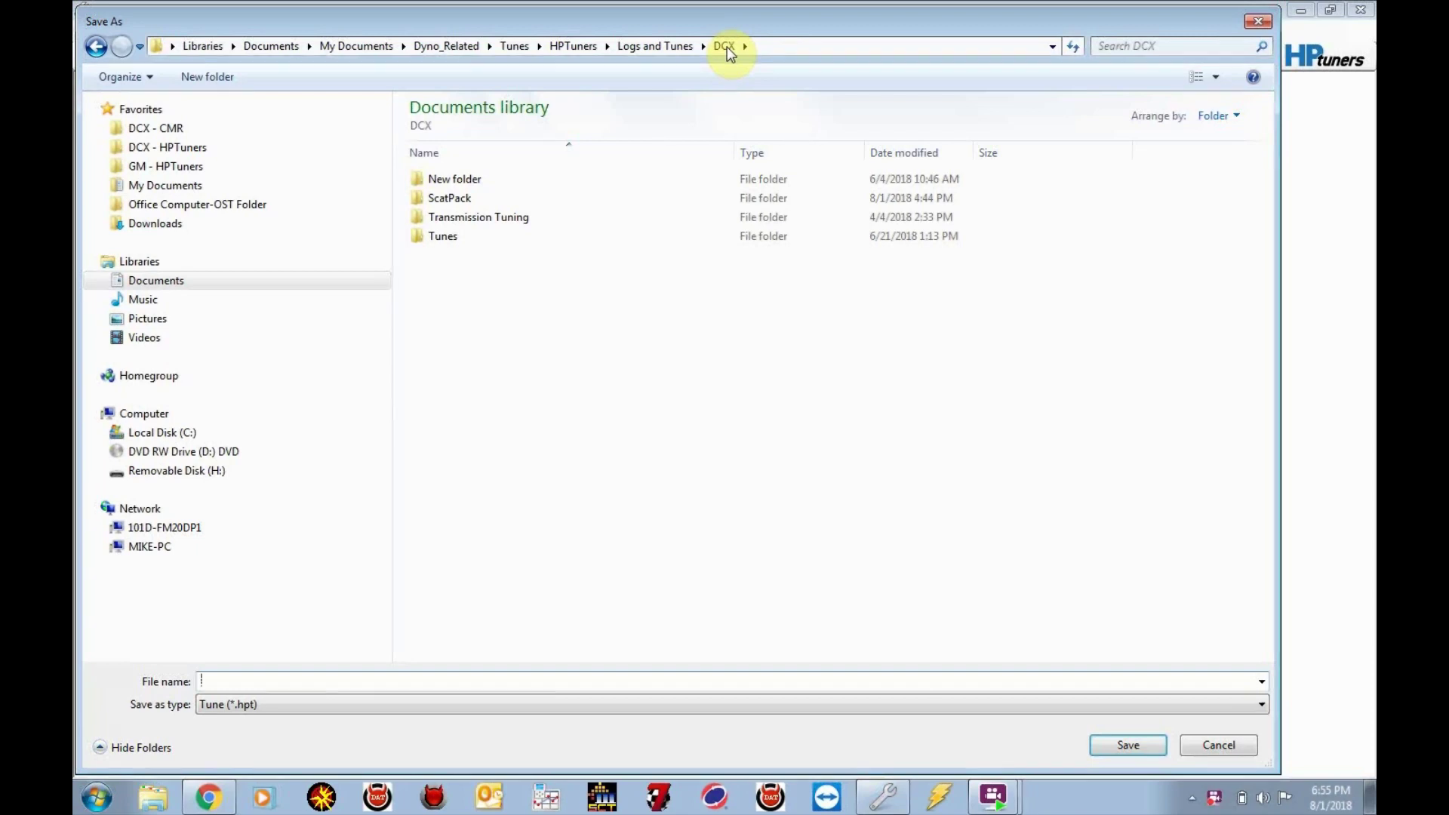
pyautogui.doubleClick(442, 204)
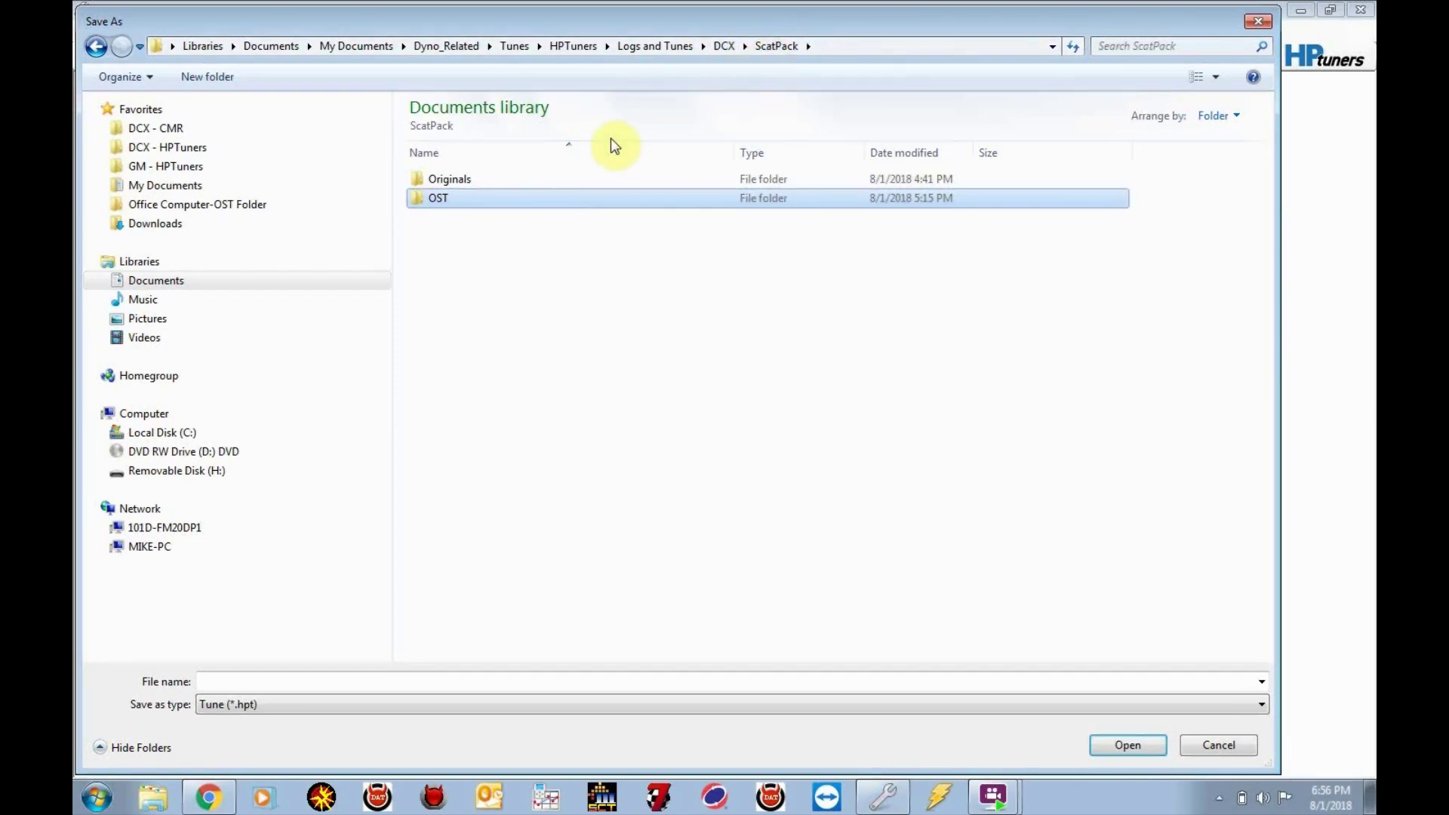
pyautogui.doubleClick(465, 179)
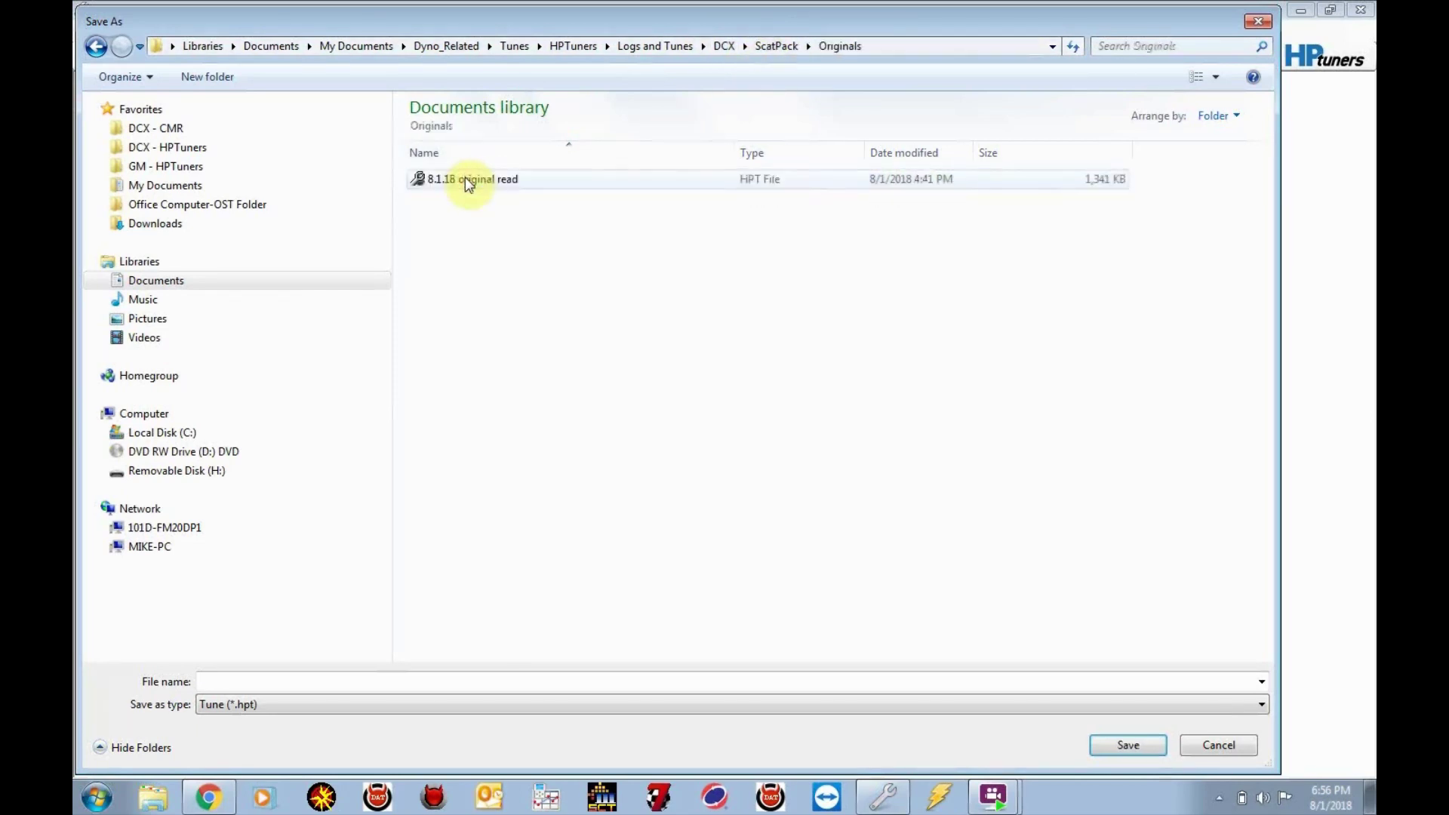
pyautogui.click(465, 178)
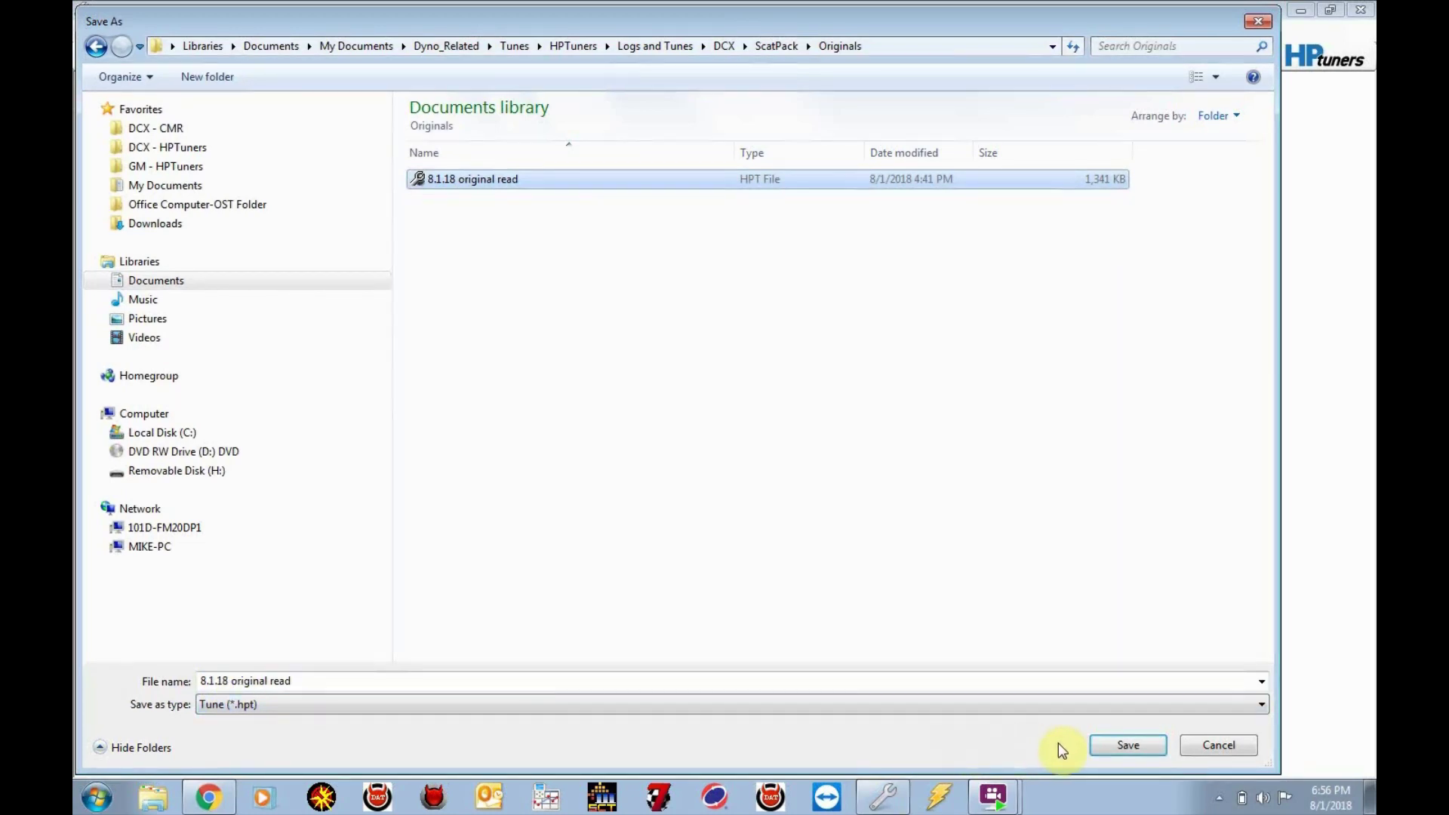
pyautogui.click(1115, 747)
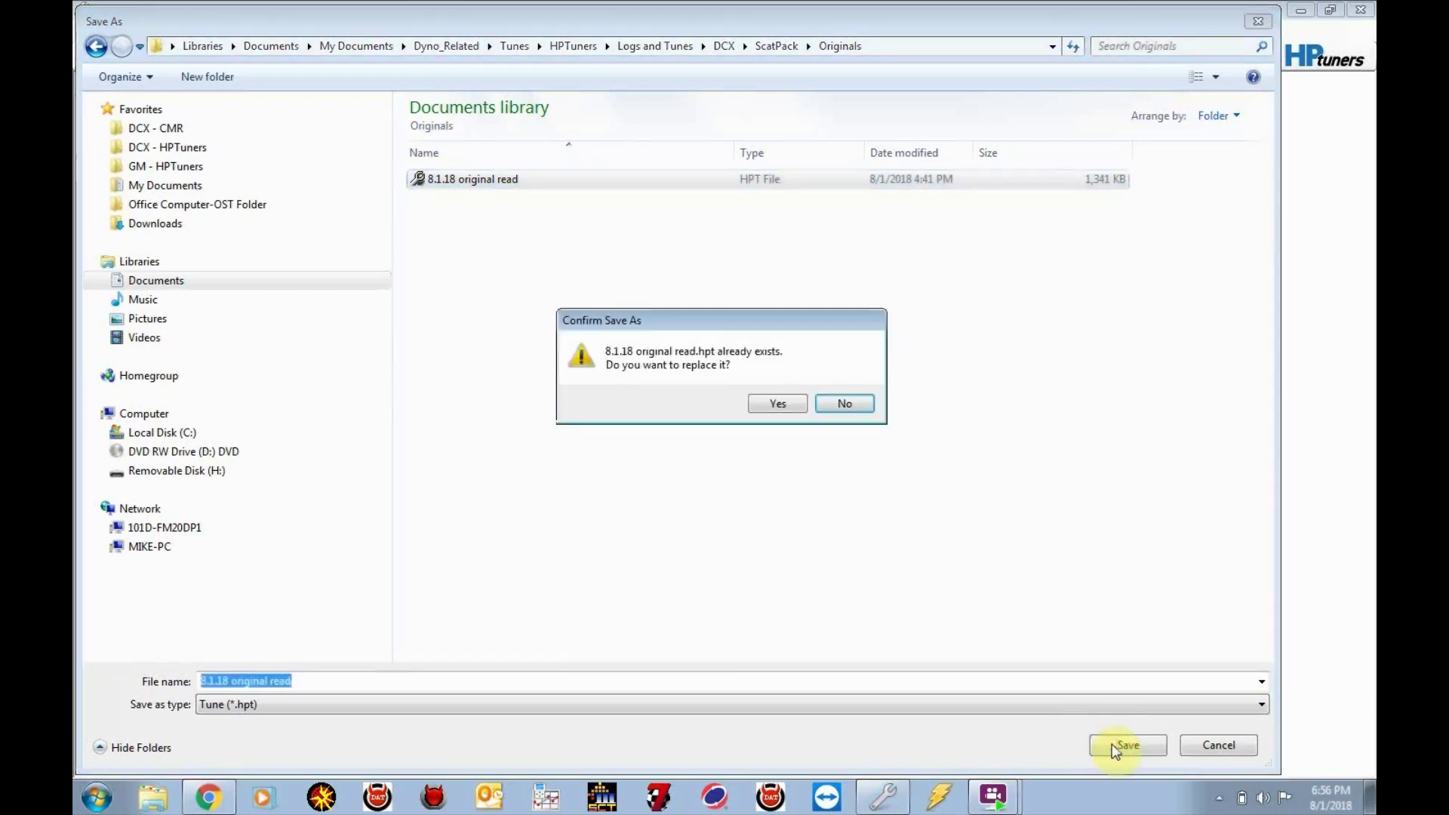
pyautogui.click(769, 402)
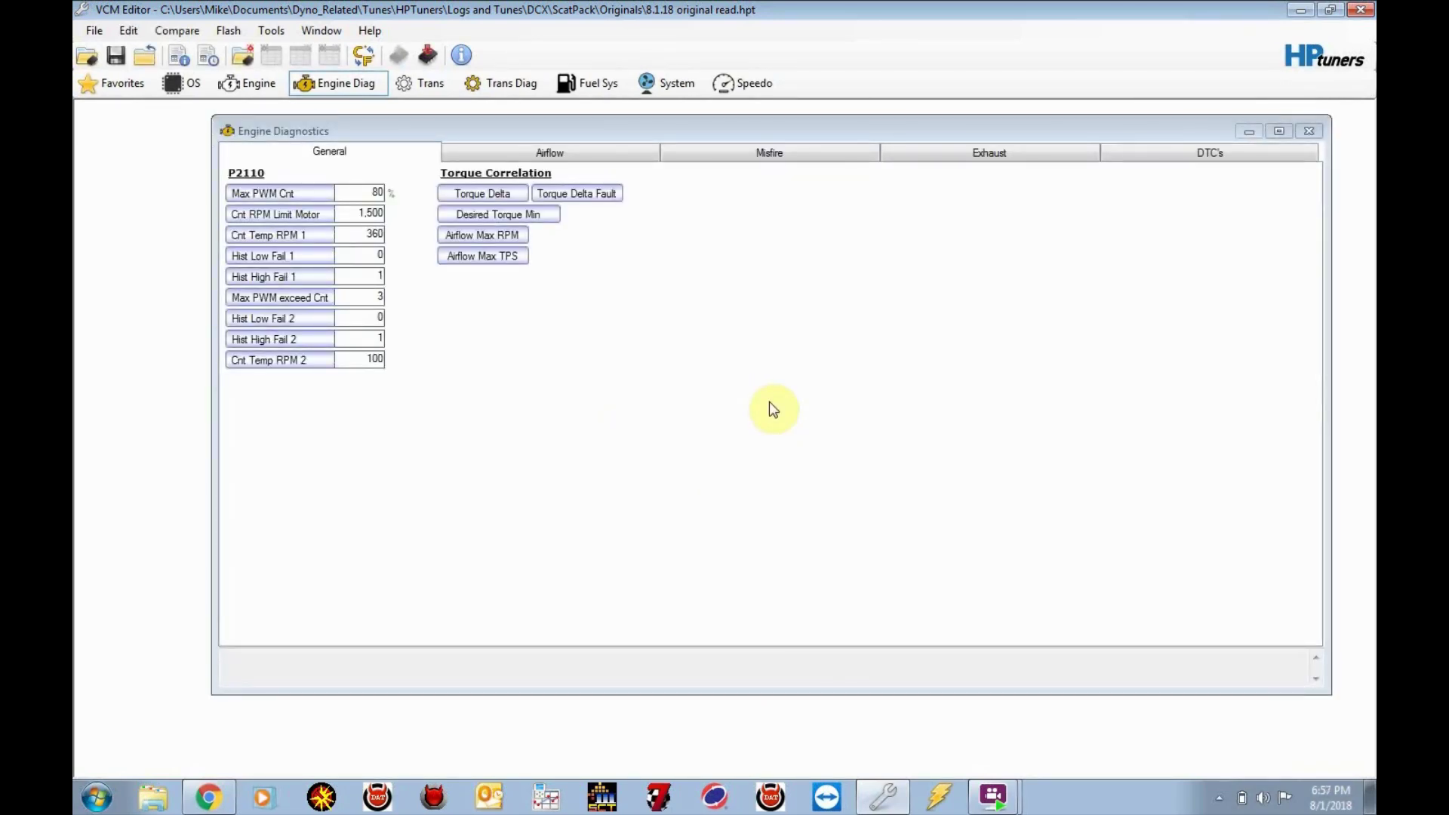
pyautogui.click(490, 799)
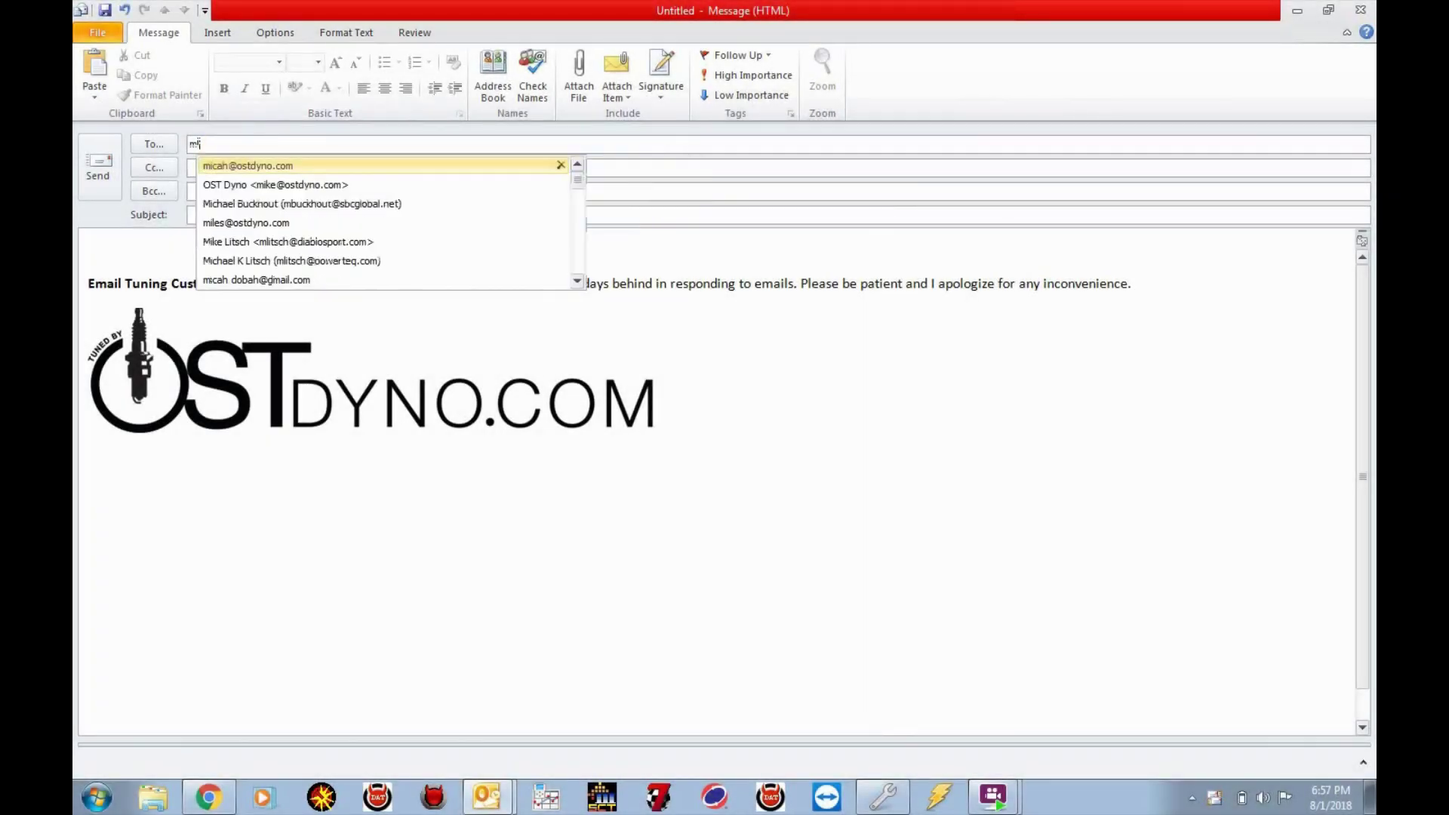
# Address the message to the tuner's e-mail address and give it the subject 'original read'
pyautogui.write('@')
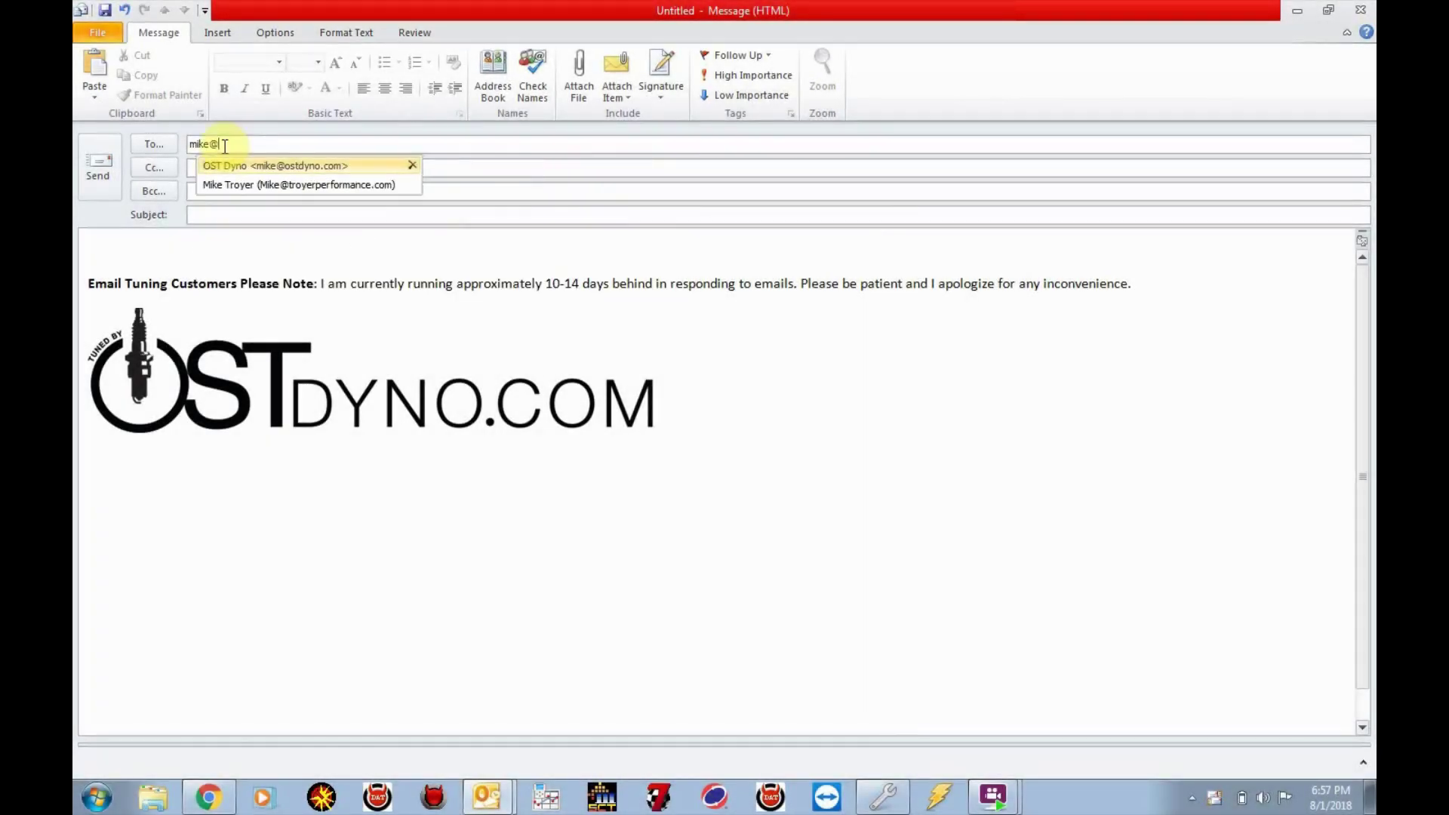
pyautogui.write('ost')
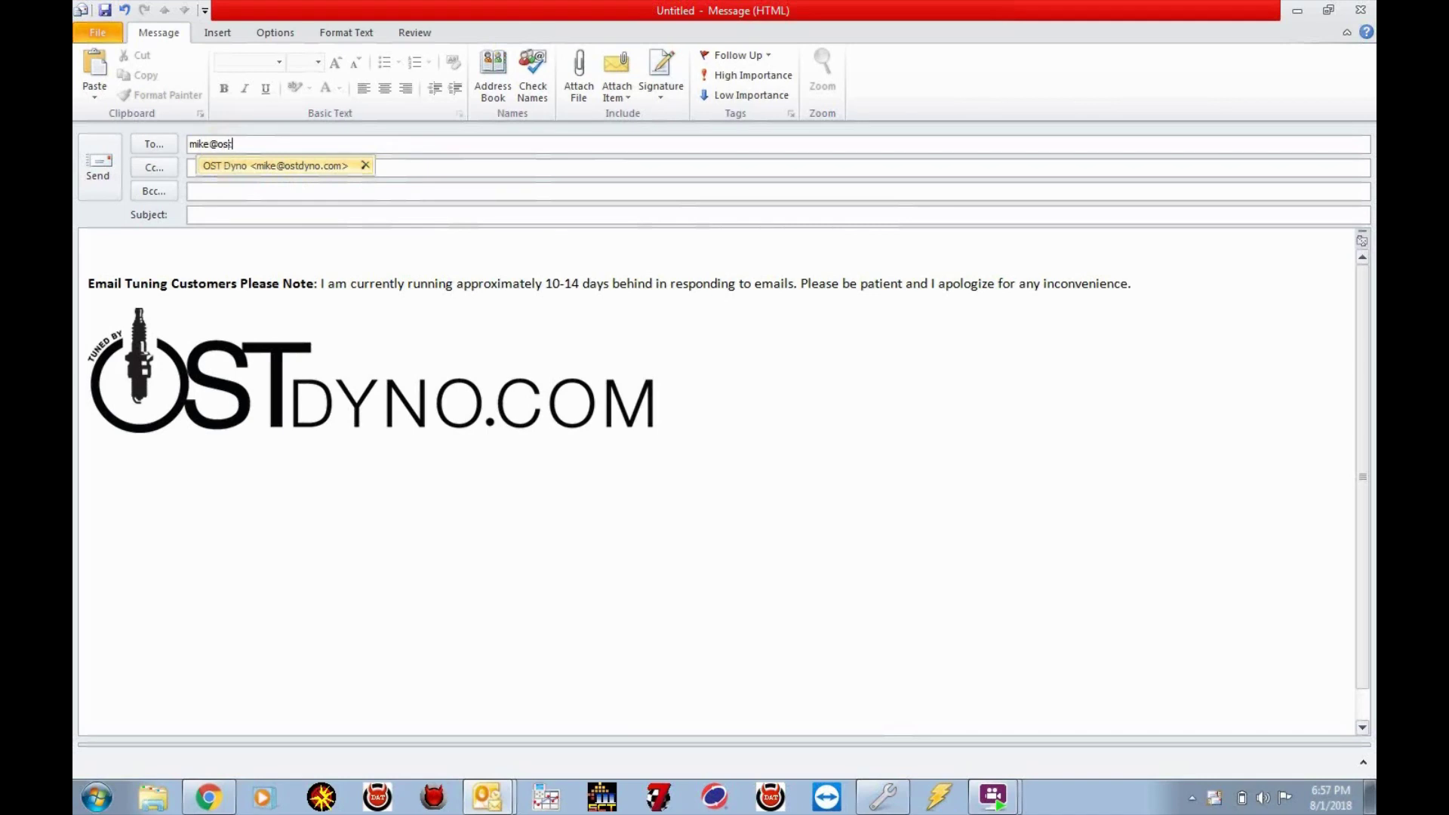
pyautogui.write('dyno.com')
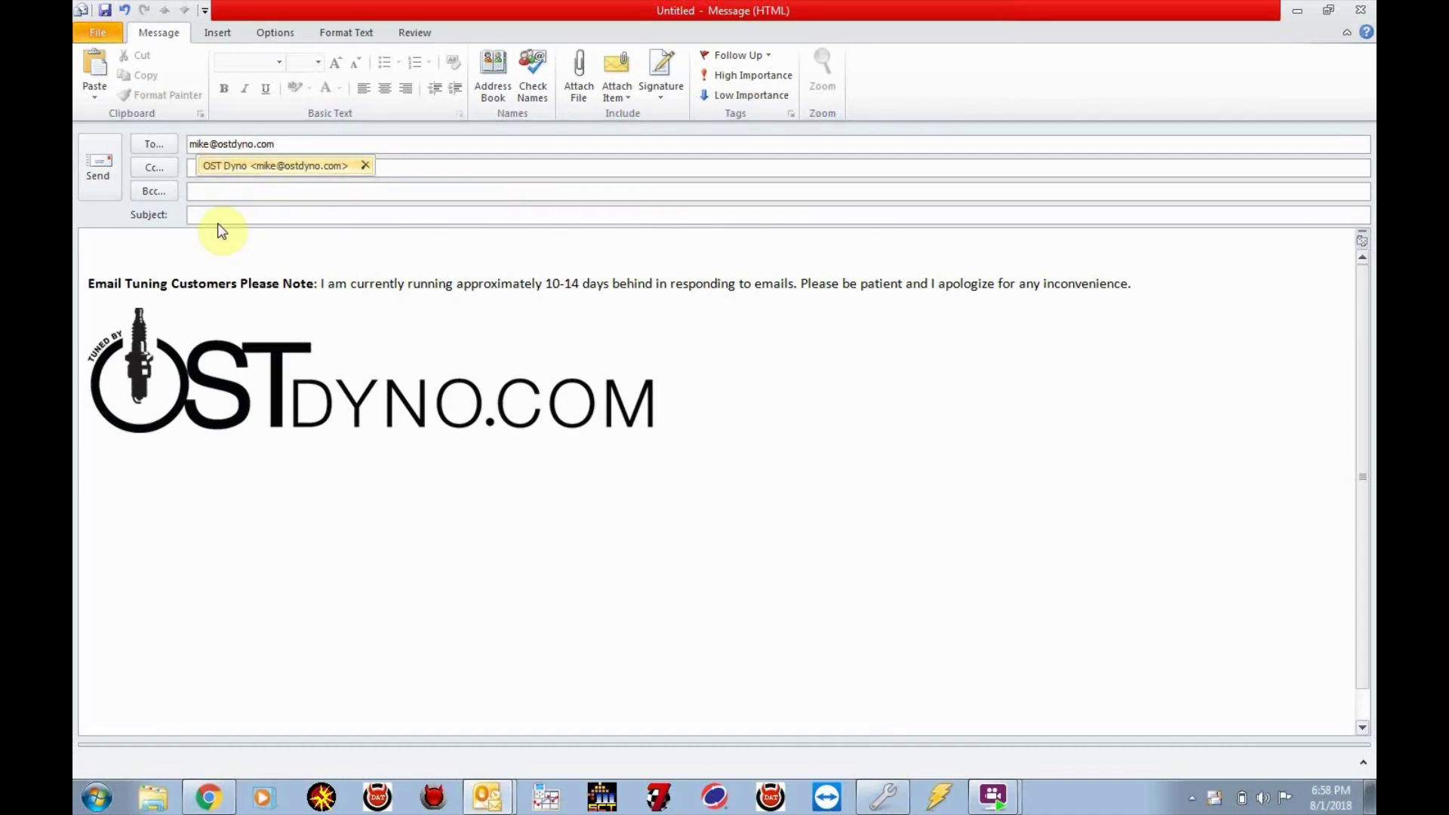
pyautogui.click(215, 215)
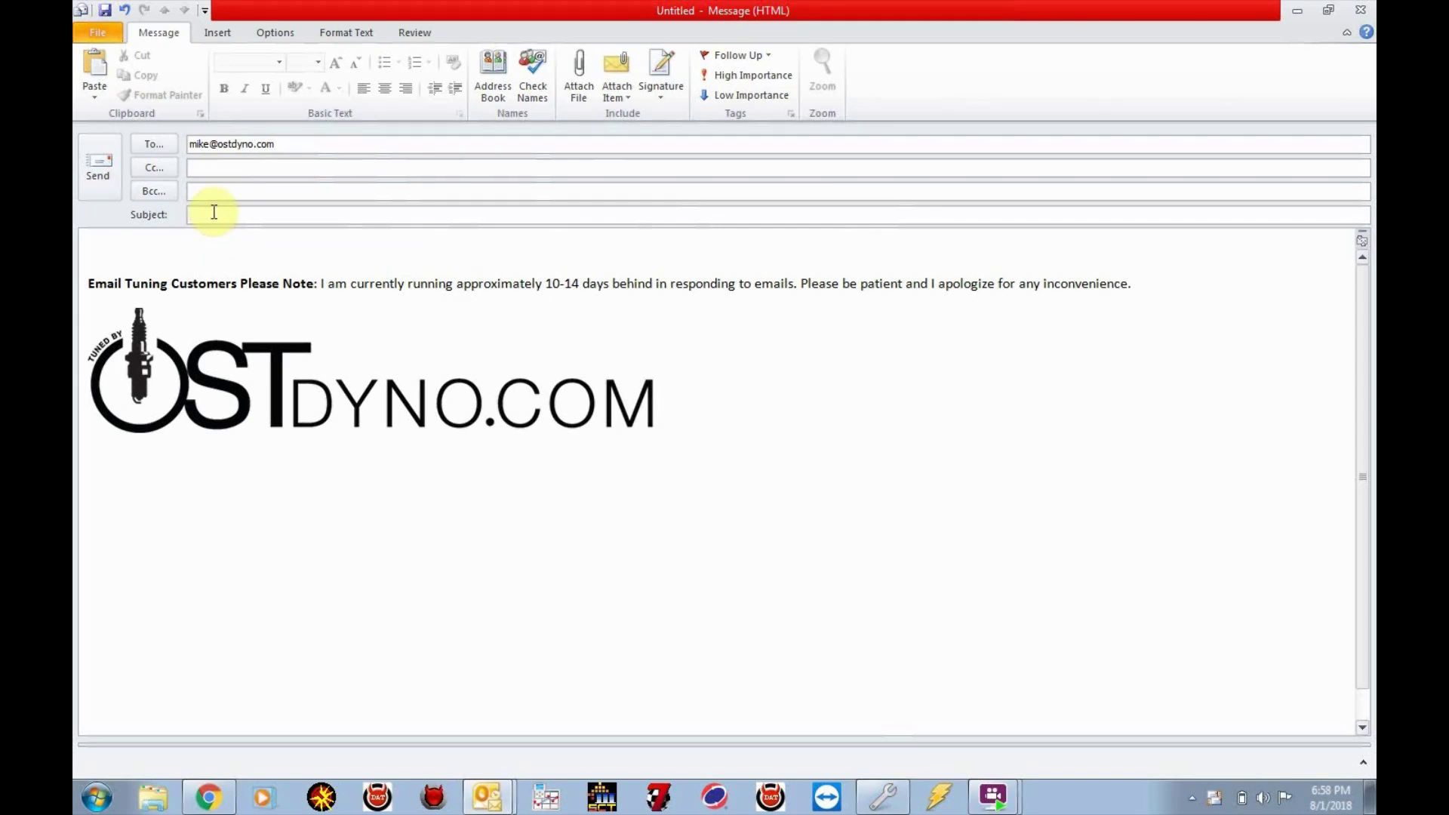
pyautogui.write('origi')
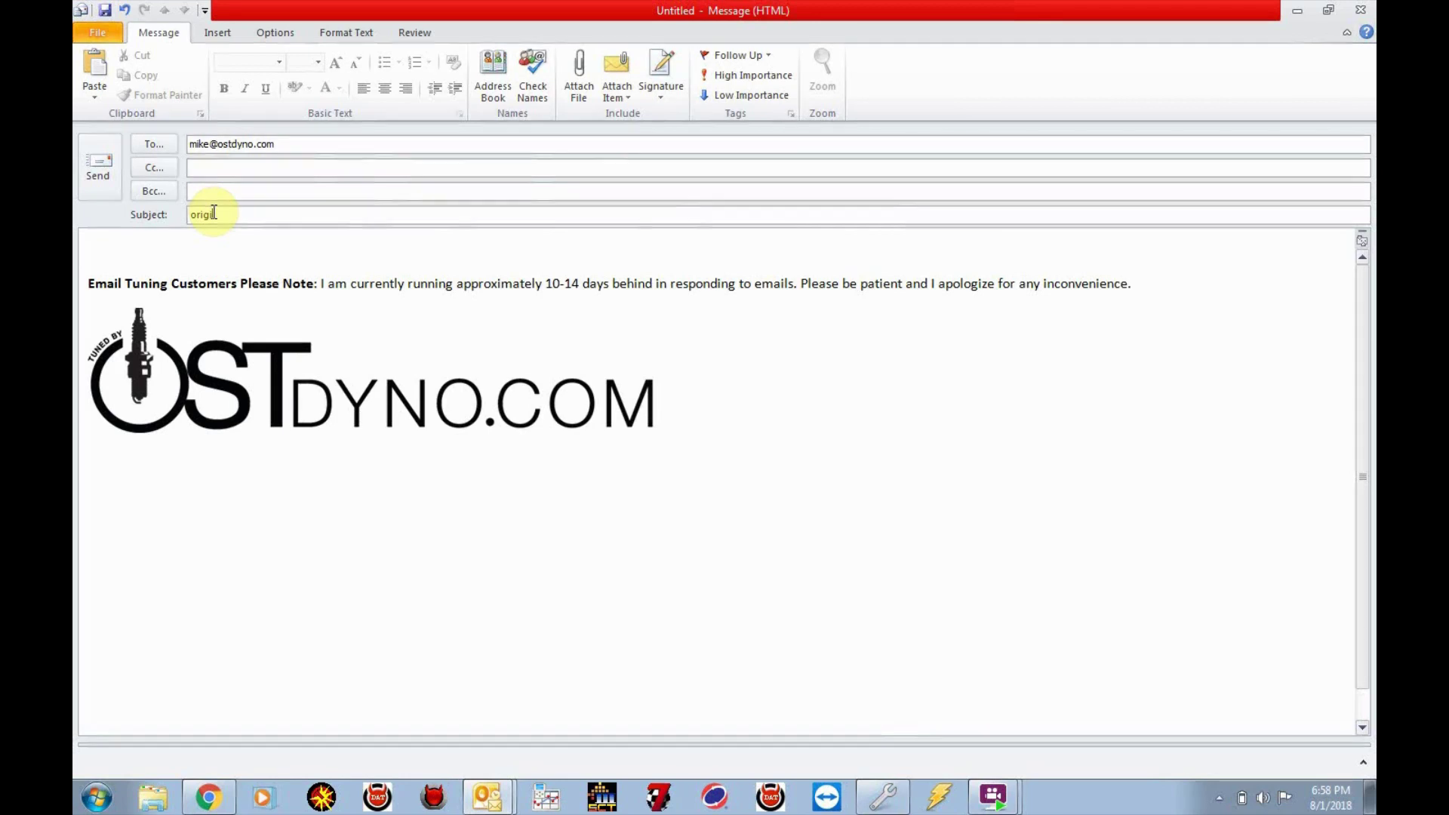
pyautogui.write('nal read')
pyautogui.click(587, 67)
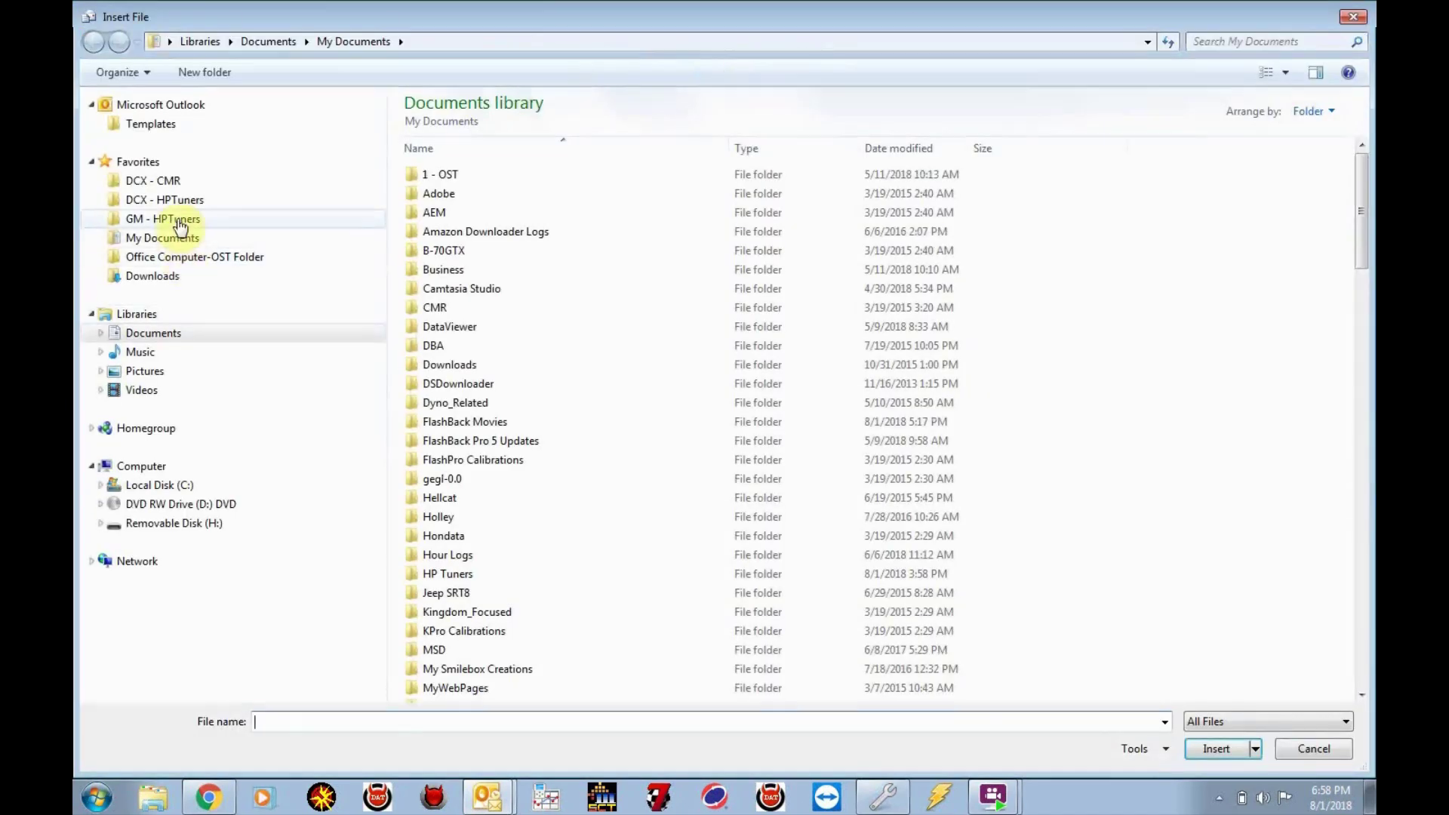
# Attach 8.1.18 original read from DCX - HPTuners > ScatPack > Originals and send the message
pyautogui.click(172, 204)
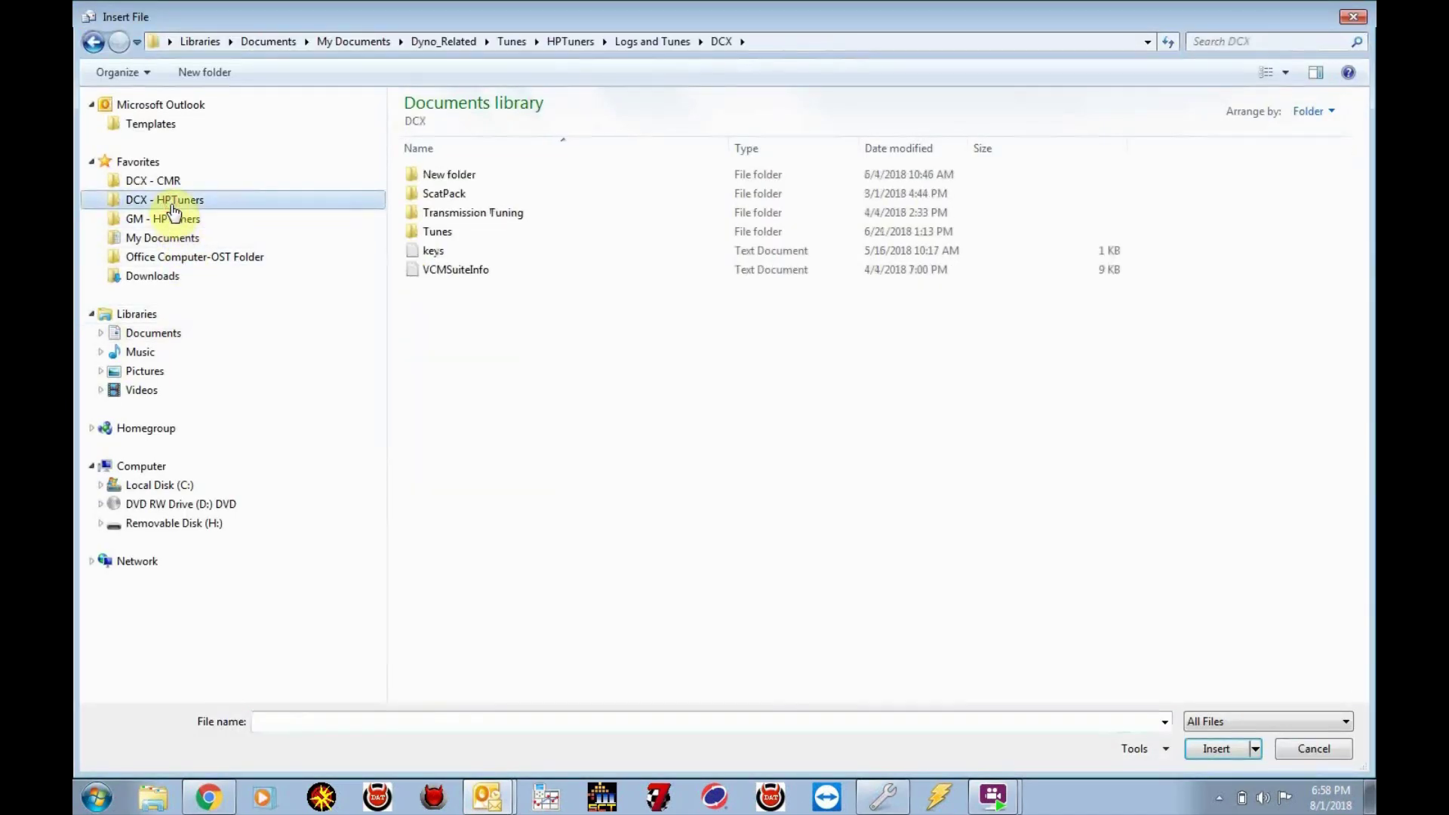
pyautogui.click(415, 187)
pyautogui.doubleClick(415, 185)
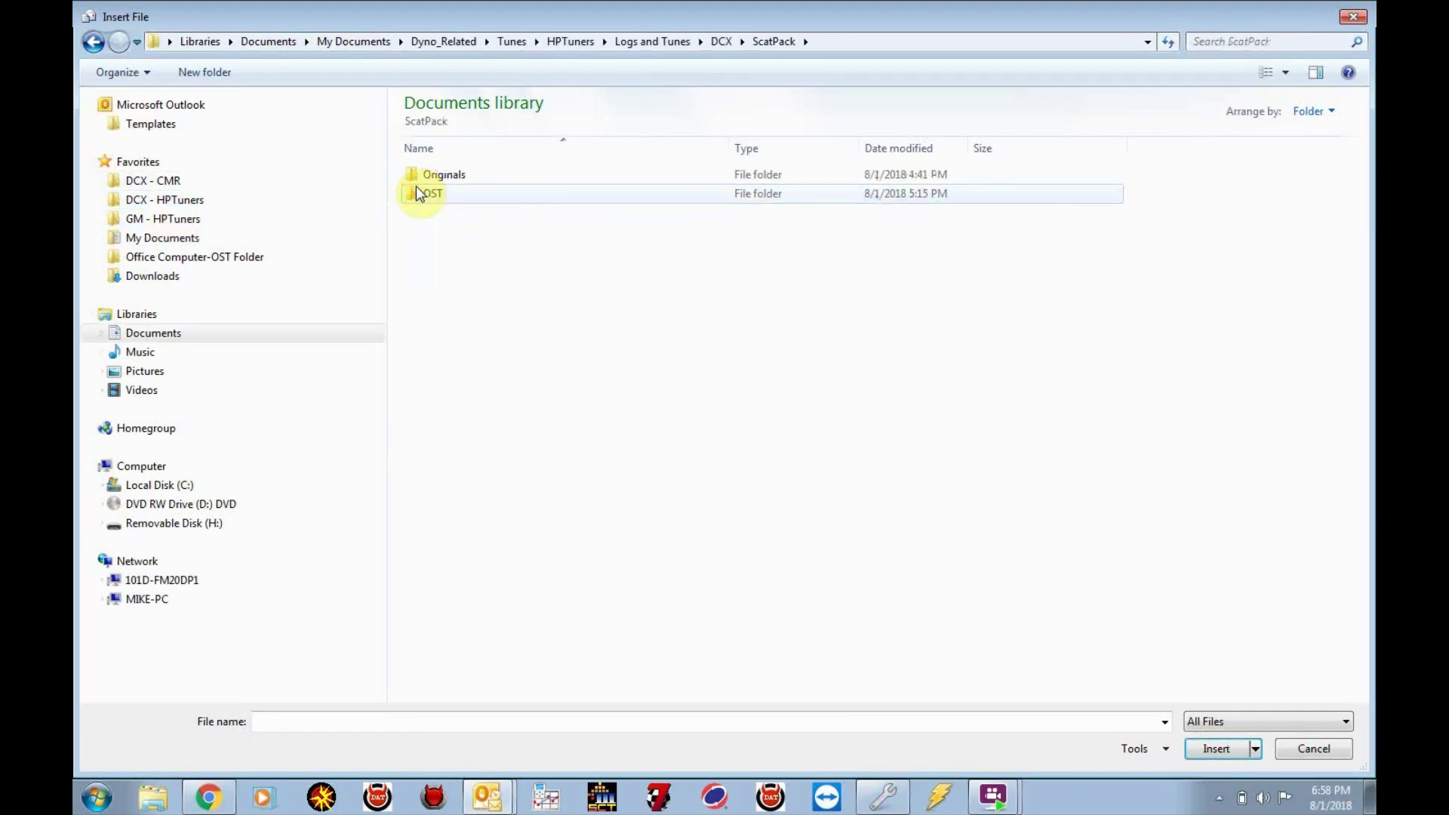
pyautogui.doubleClick(424, 175)
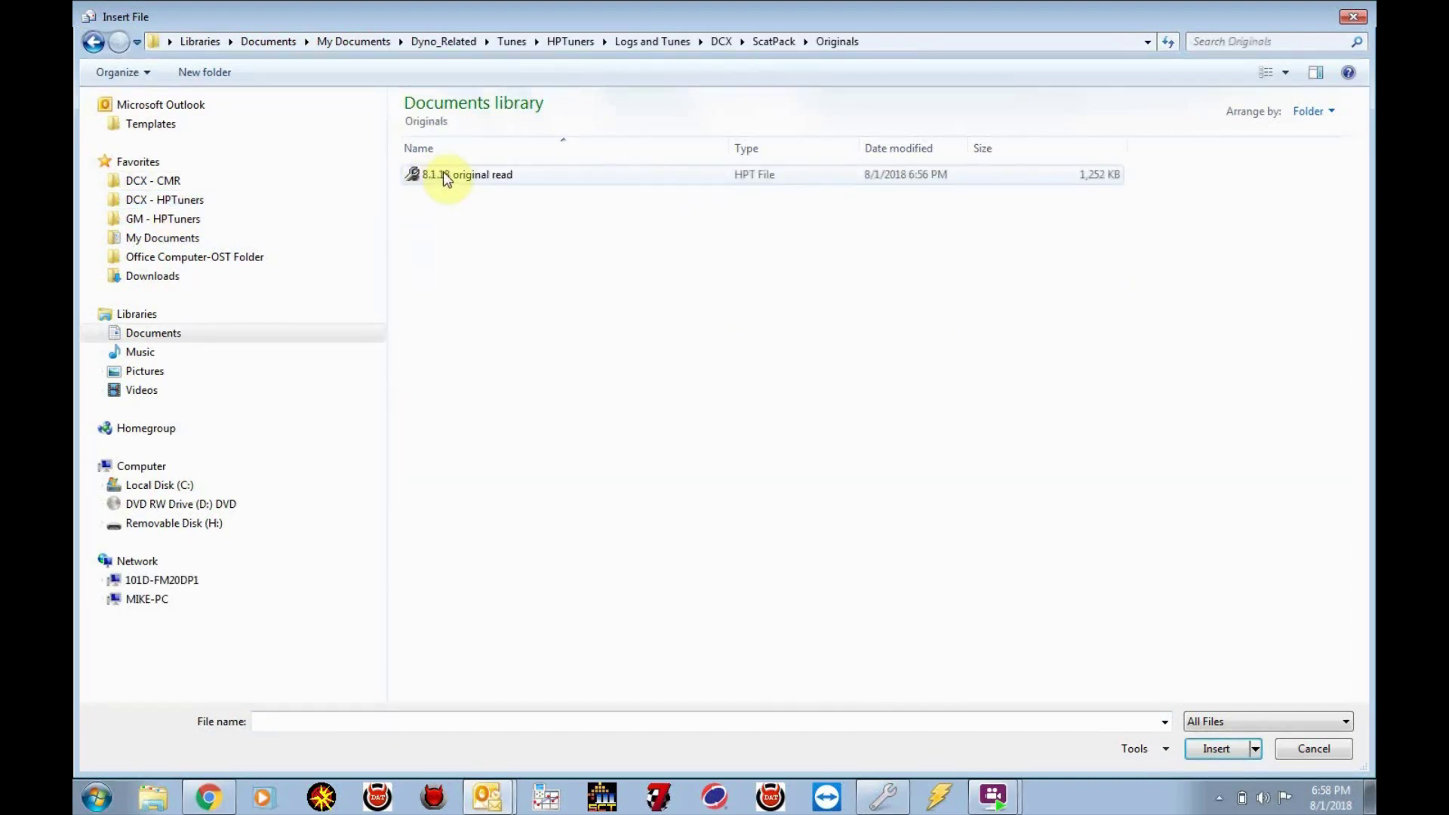
pyautogui.doubleClick(443, 174)
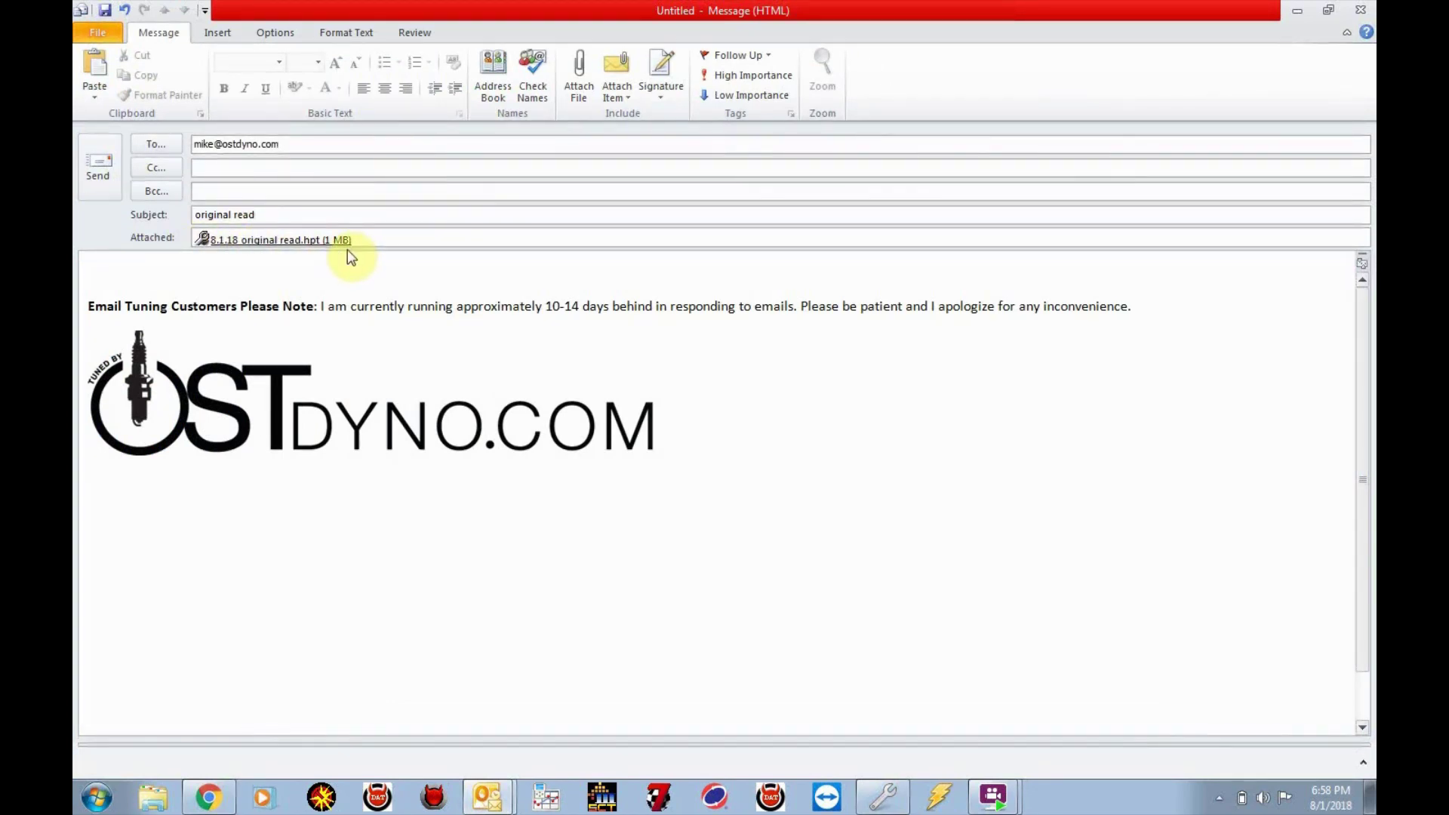
pyautogui.click(98, 167)
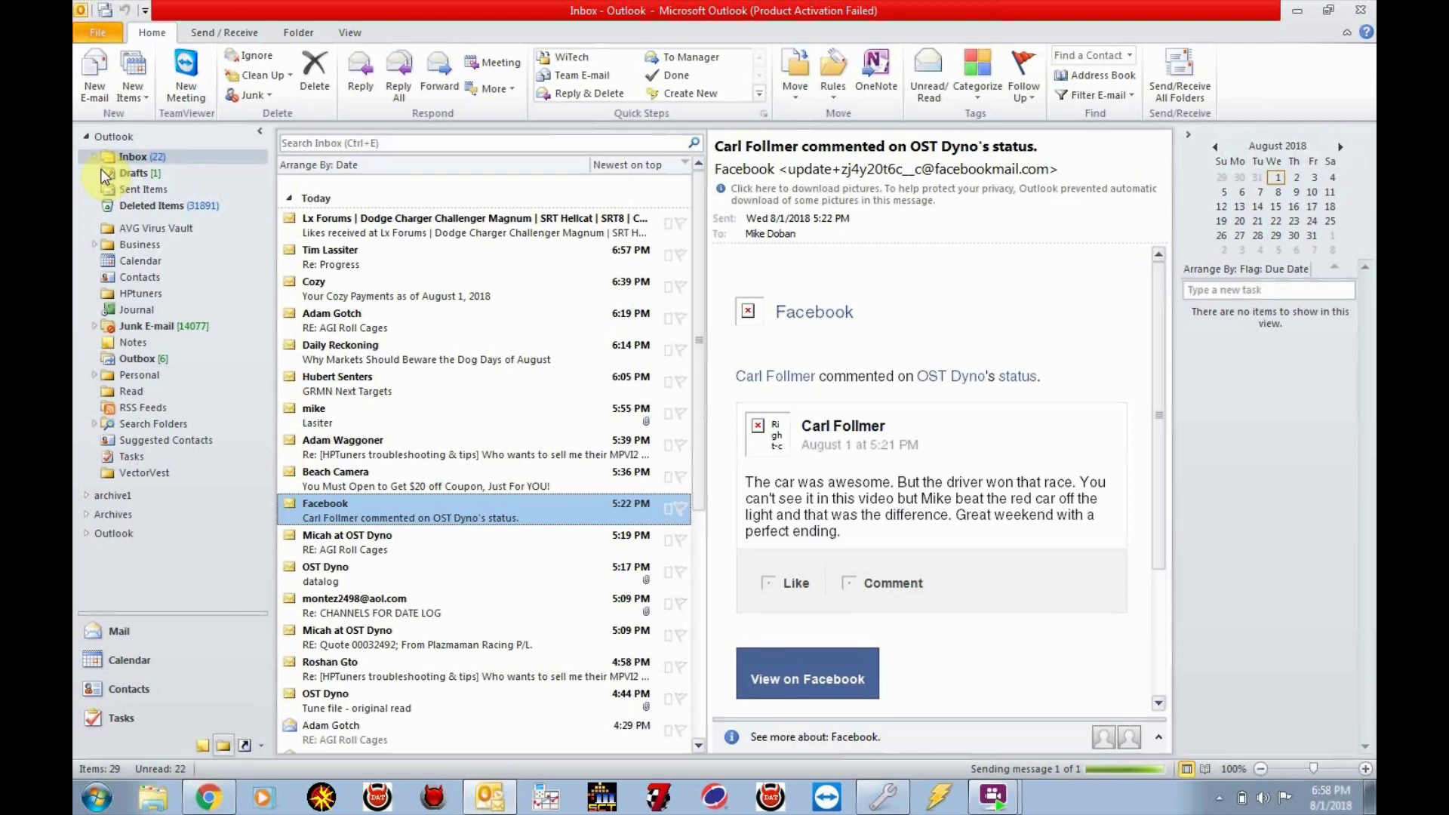
# Open the 'Tune File and Configuration Channels' message and select its 6.21.18 OST startup attachment
pyautogui.click(701, 753)
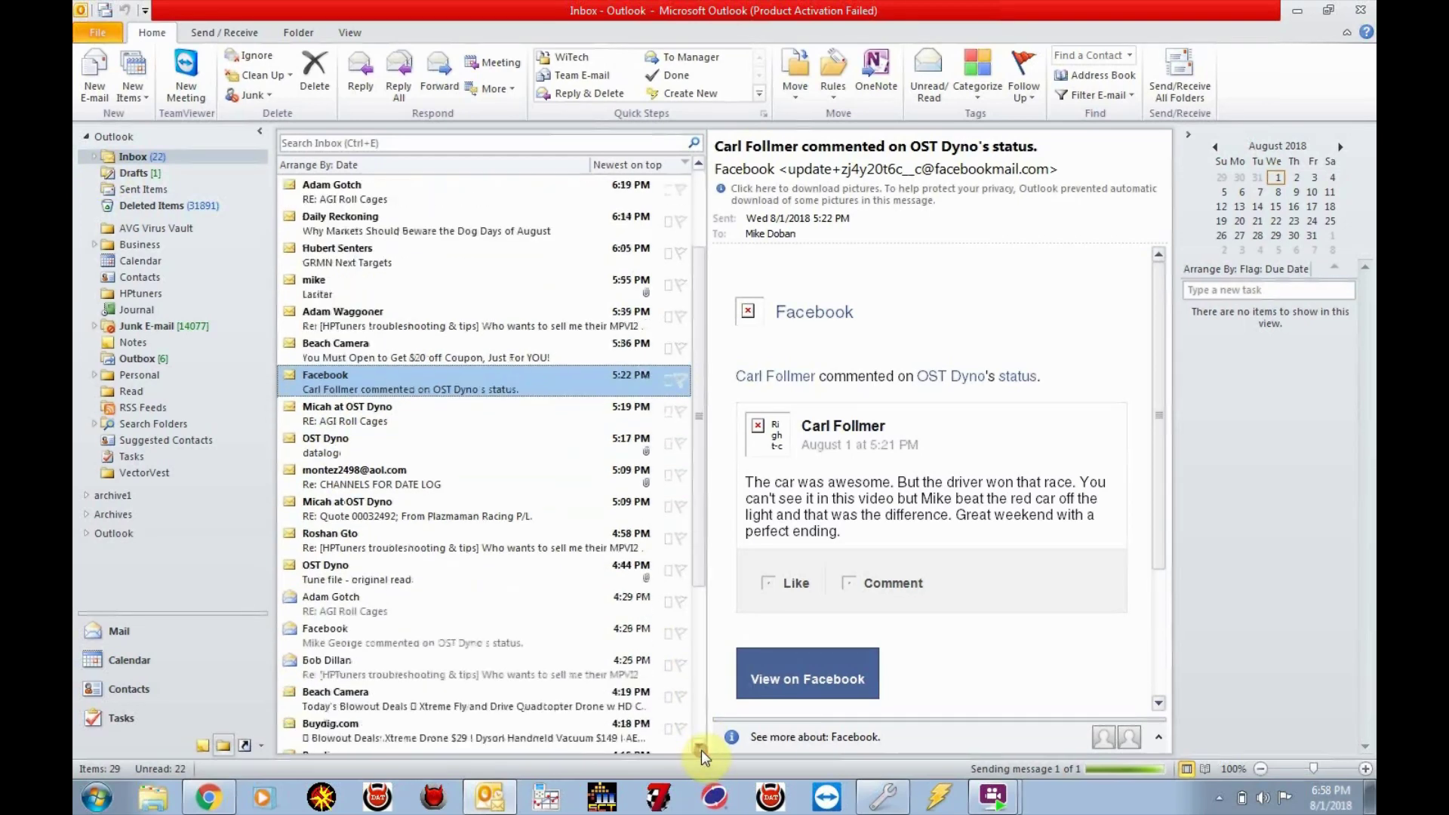
pyautogui.click(702, 754)
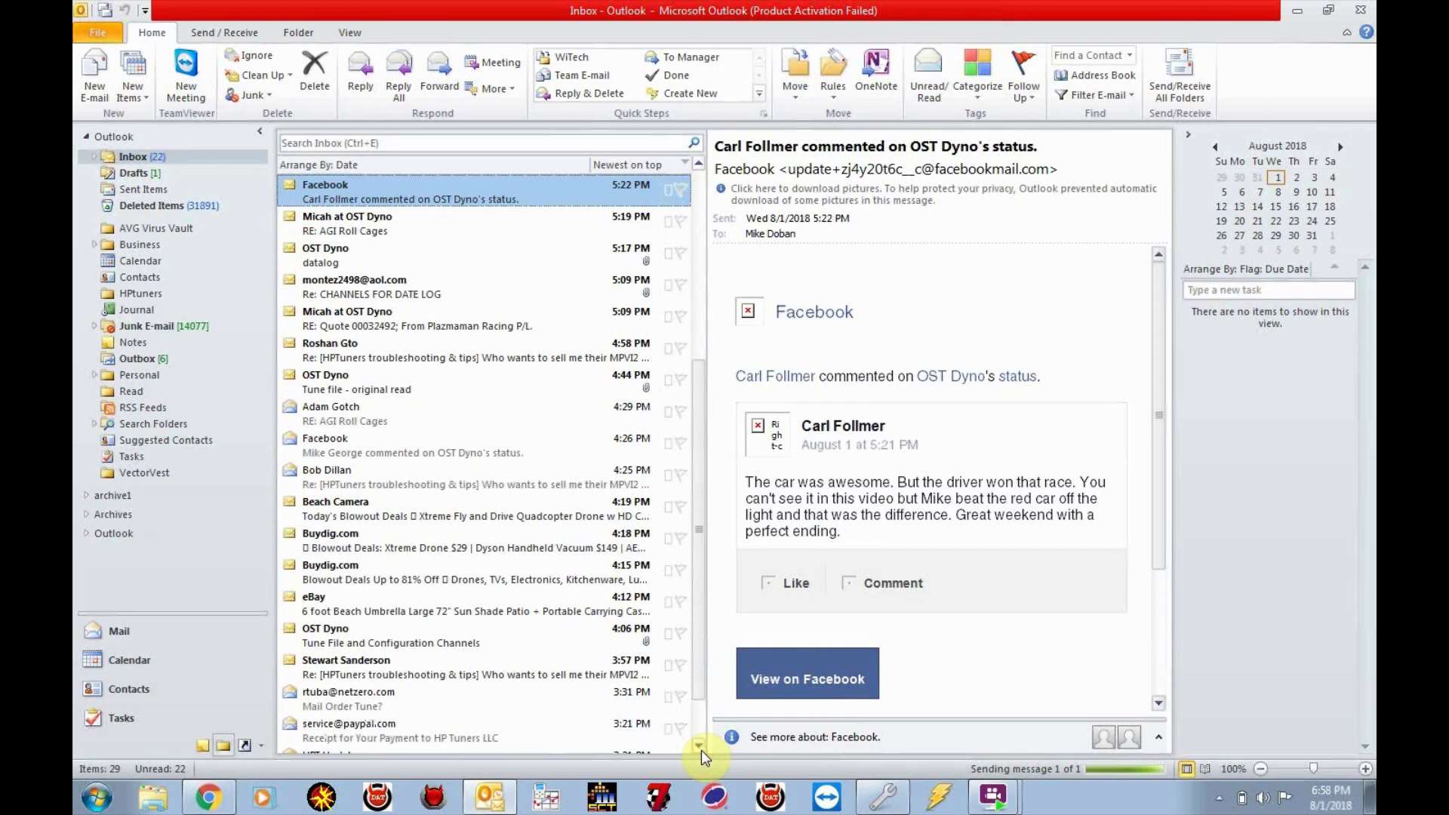
pyautogui.click(702, 754)
pyautogui.click(702, 753)
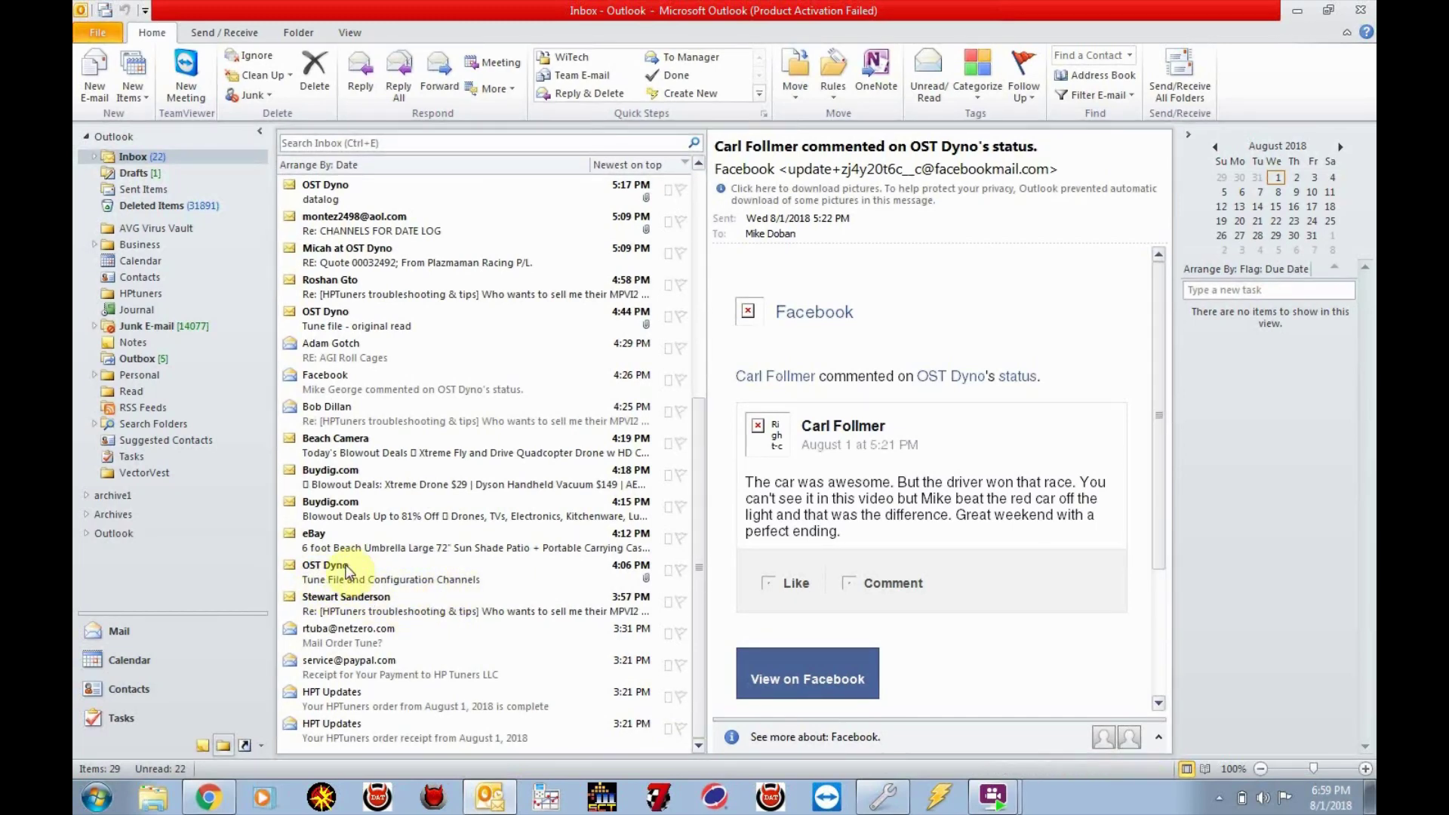
pyautogui.doubleClick(347, 572)
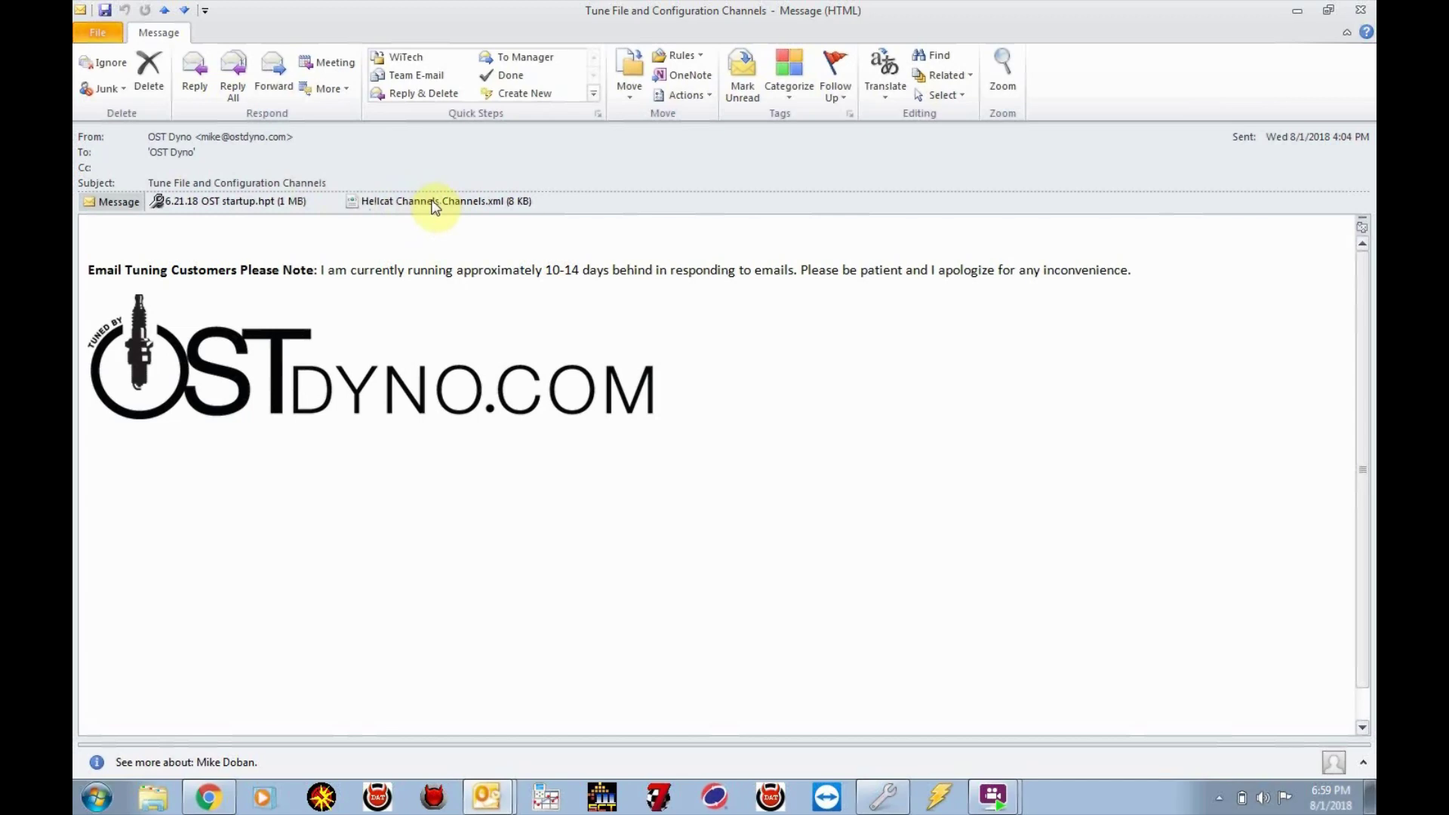
pyautogui.click(270, 203)
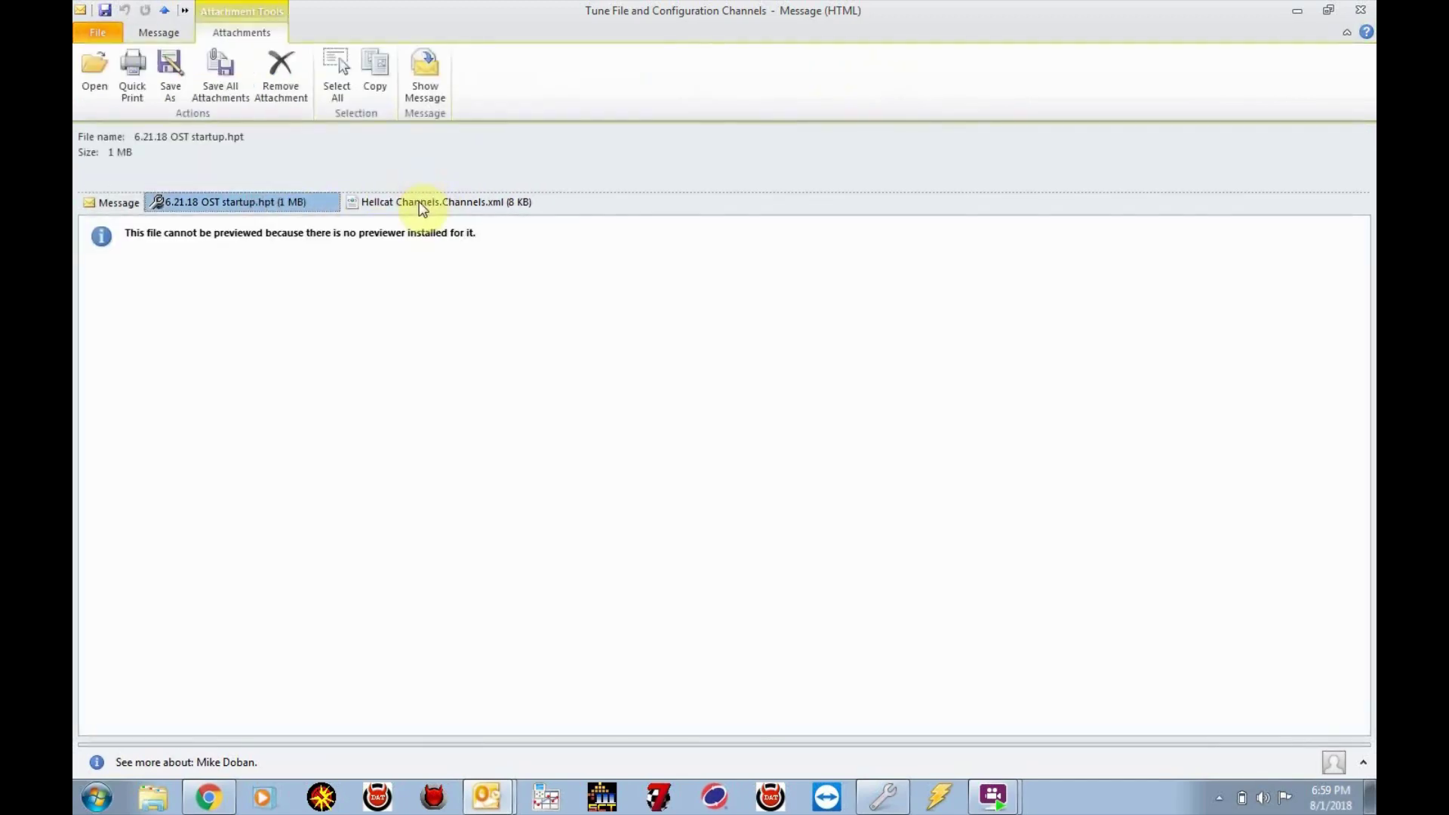
# Select both attachments and save them to the DCX - HPTuners > ScatPack > OST folder
pyautogui.click(421, 203)
pyautogui.rightClick(421, 205)
pyautogui.click(420, 204)
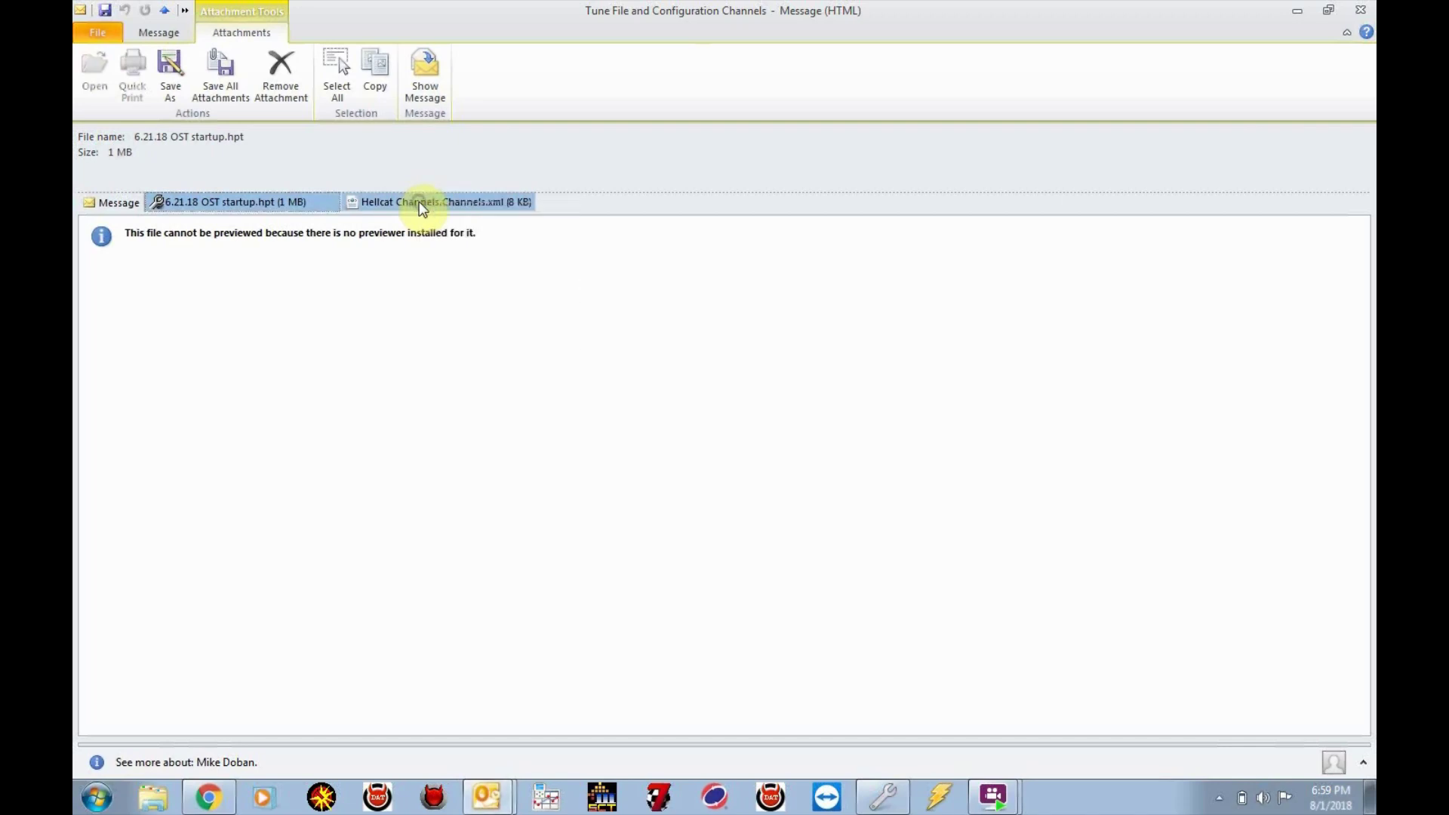
pyautogui.rightClick(420, 204)
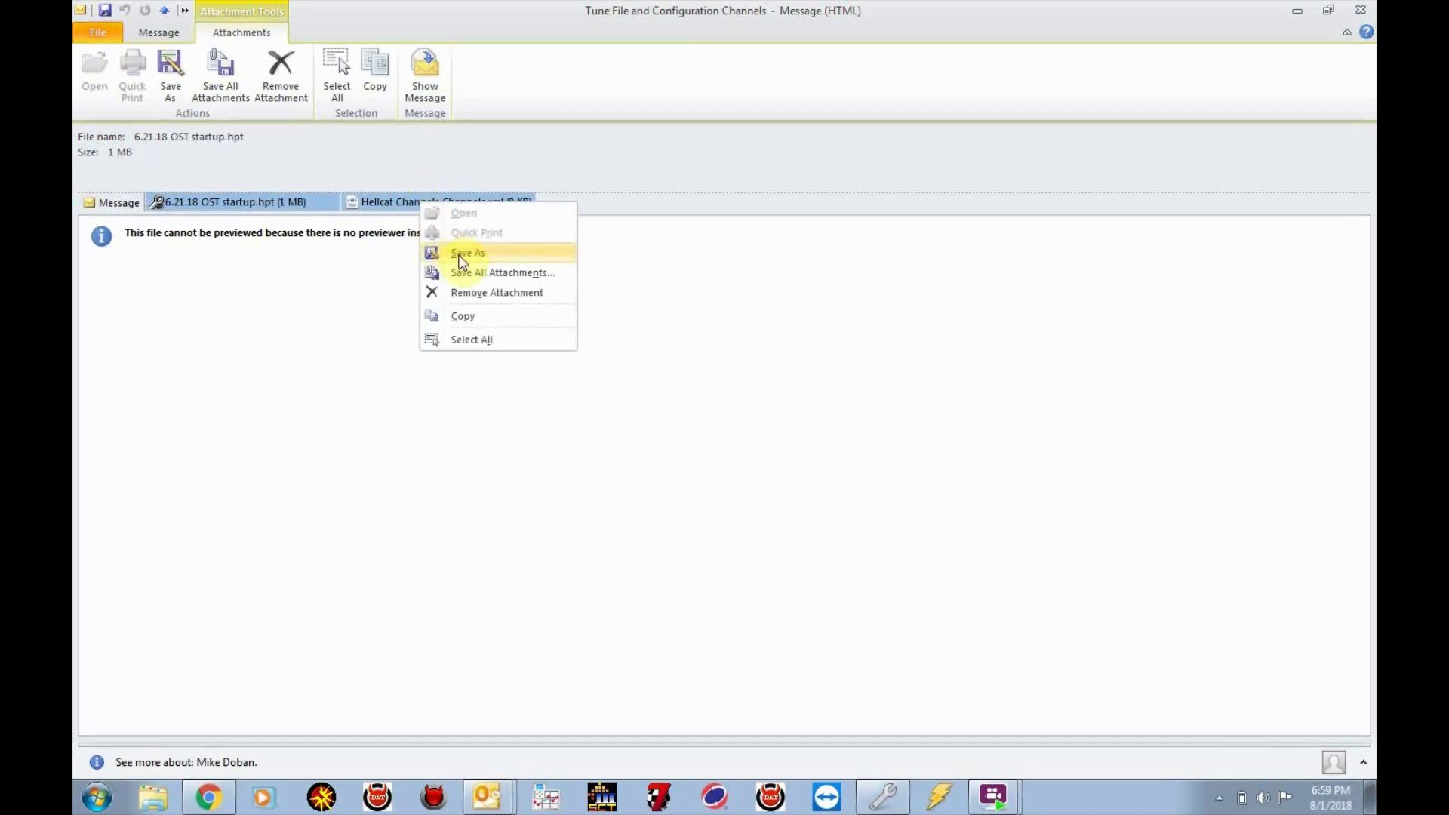
pyautogui.click(463, 254)
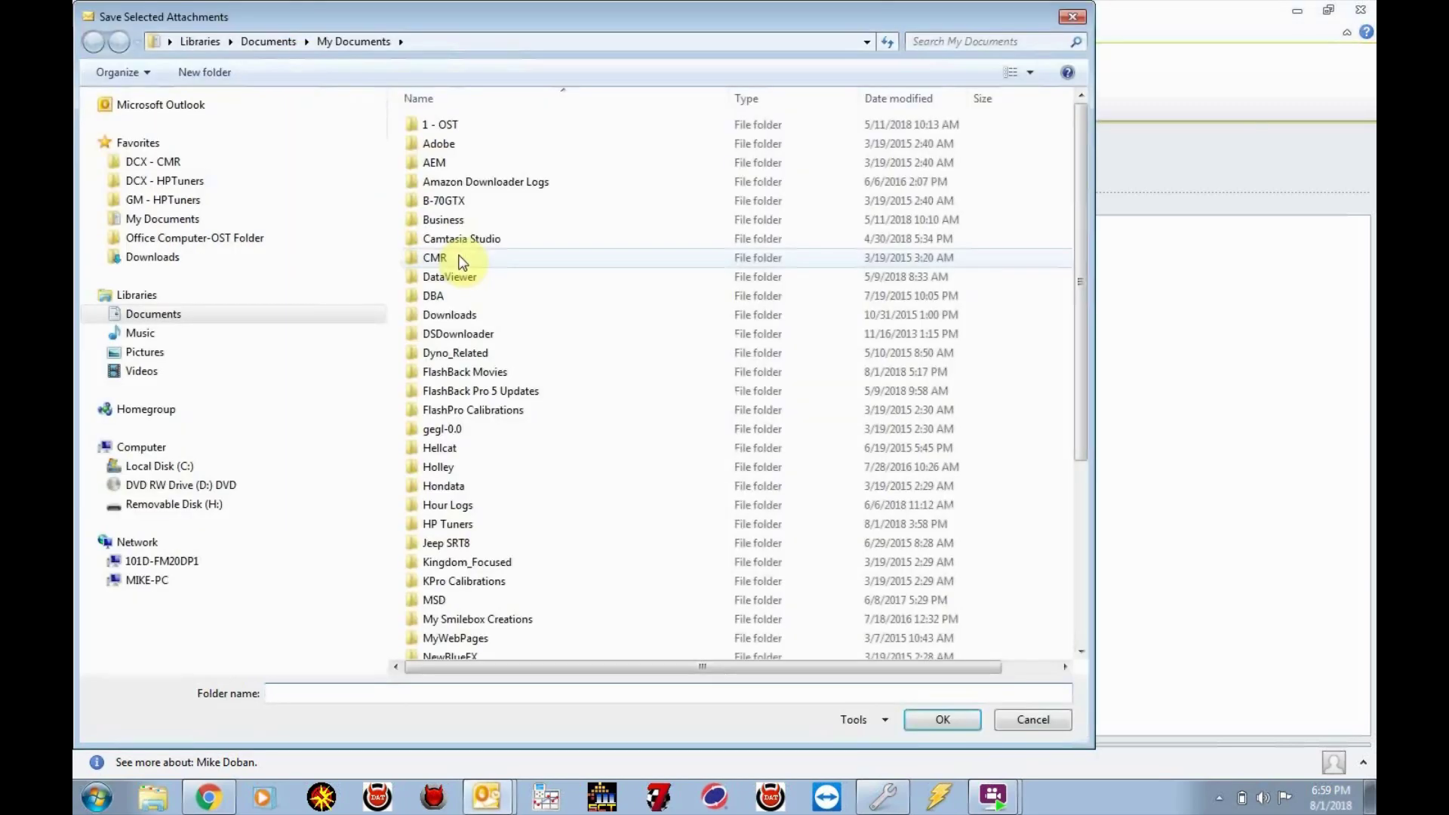
pyautogui.click(182, 188)
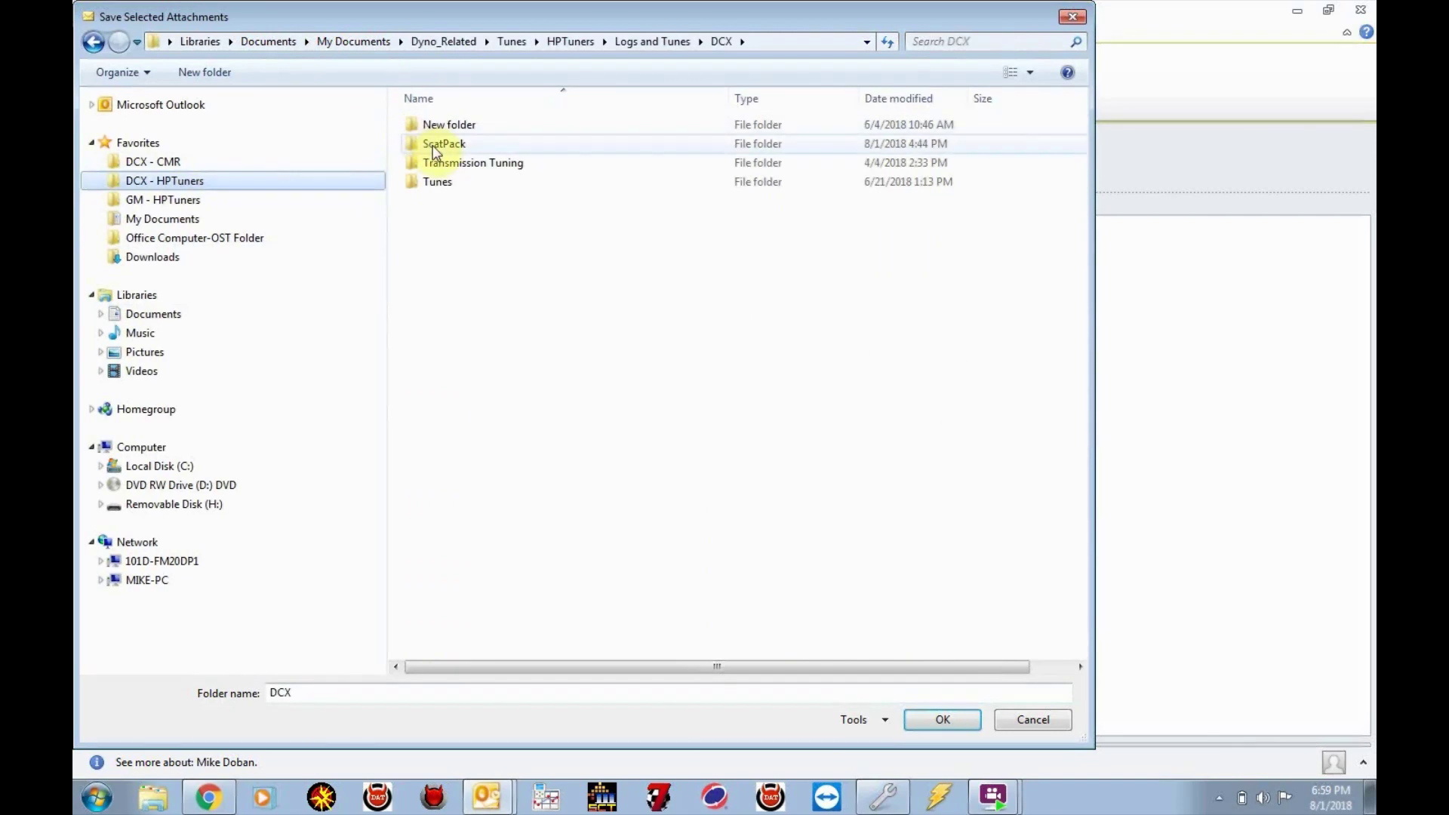
pyautogui.doubleClick(433, 144)
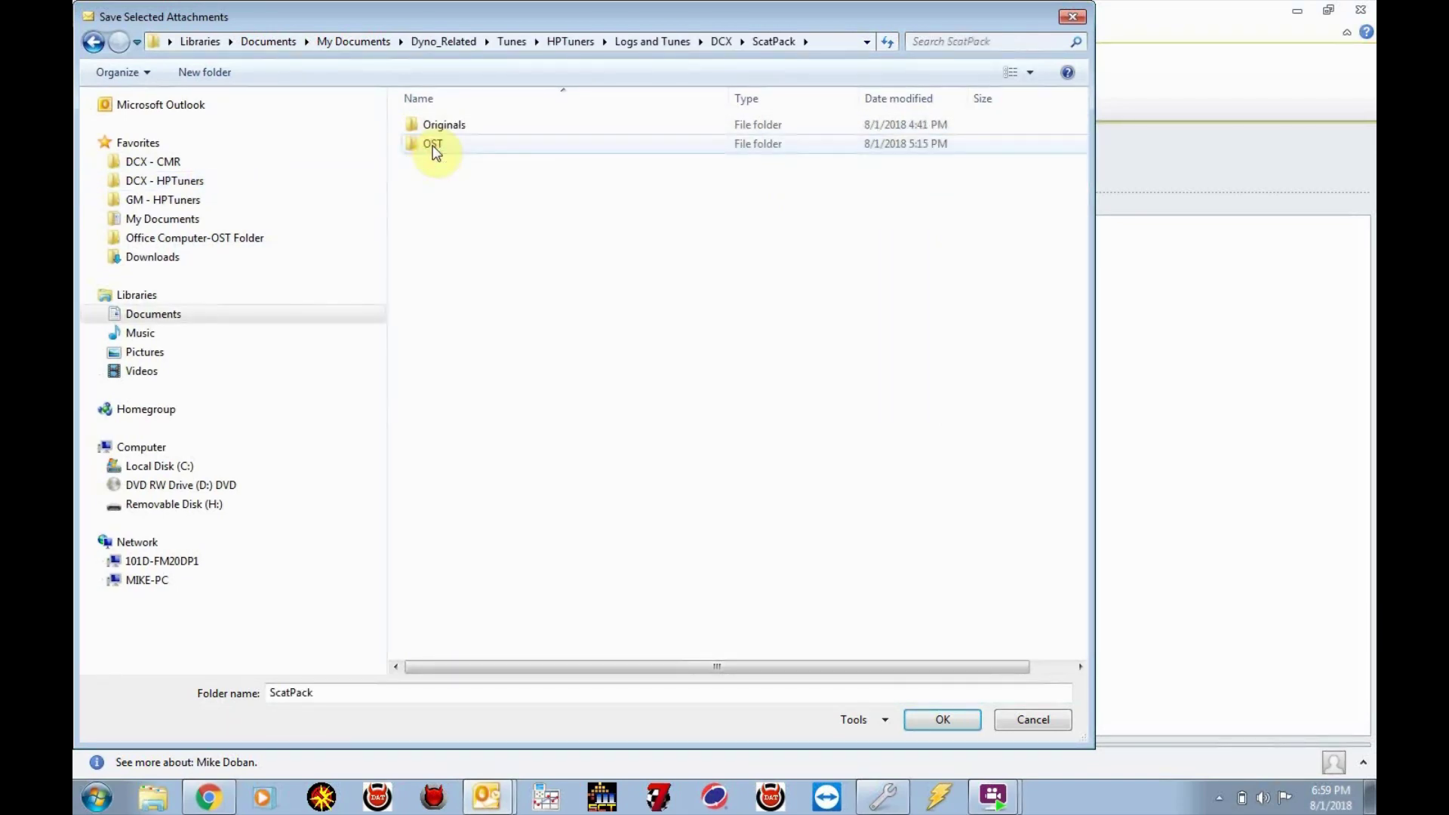
pyautogui.doubleClick(434, 150)
# Replace the older startup tune and Hellcat Channels copies, then close the message
pyautogui.click(944, 732)
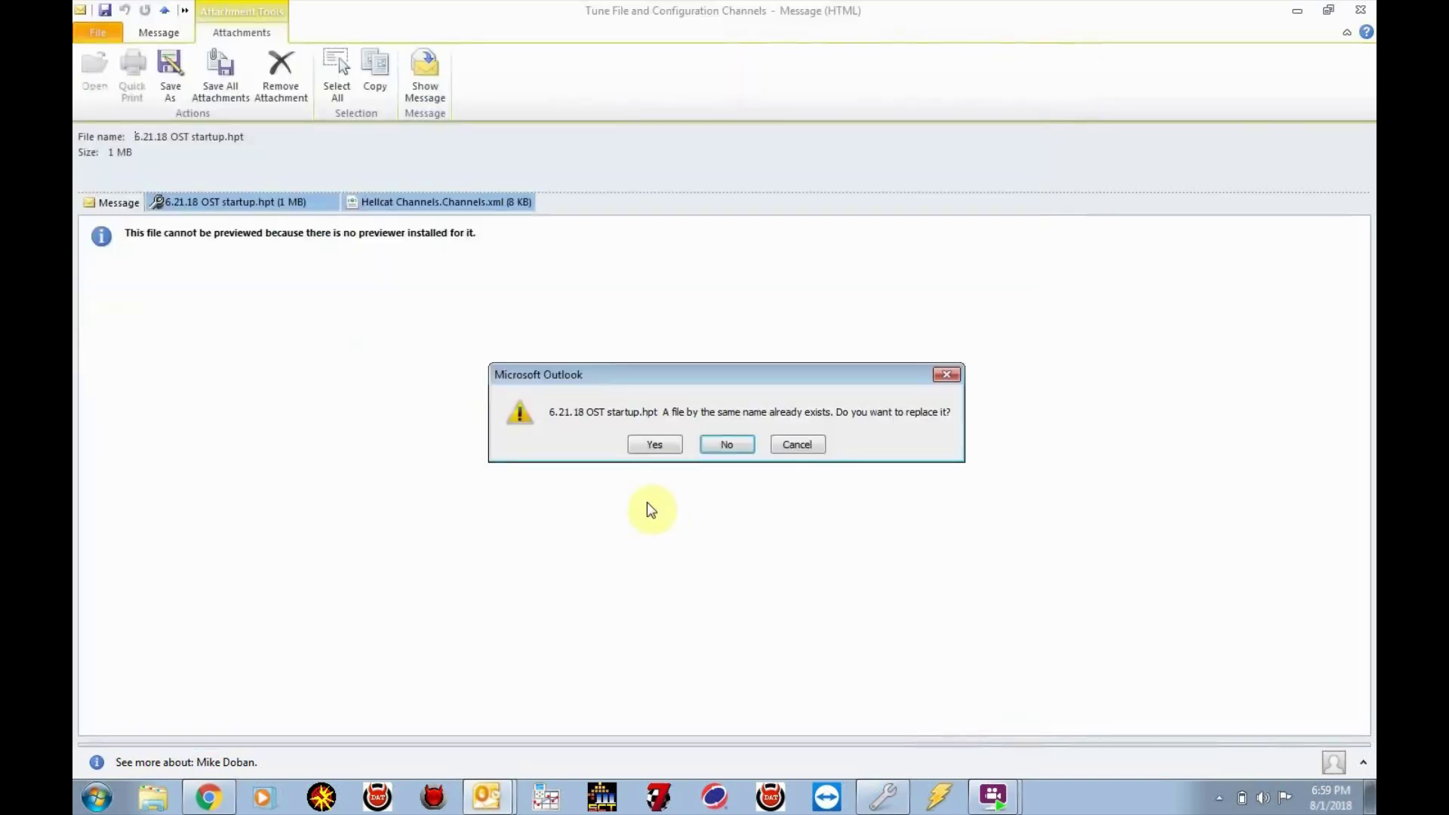
pyautogui.click(657, 445)
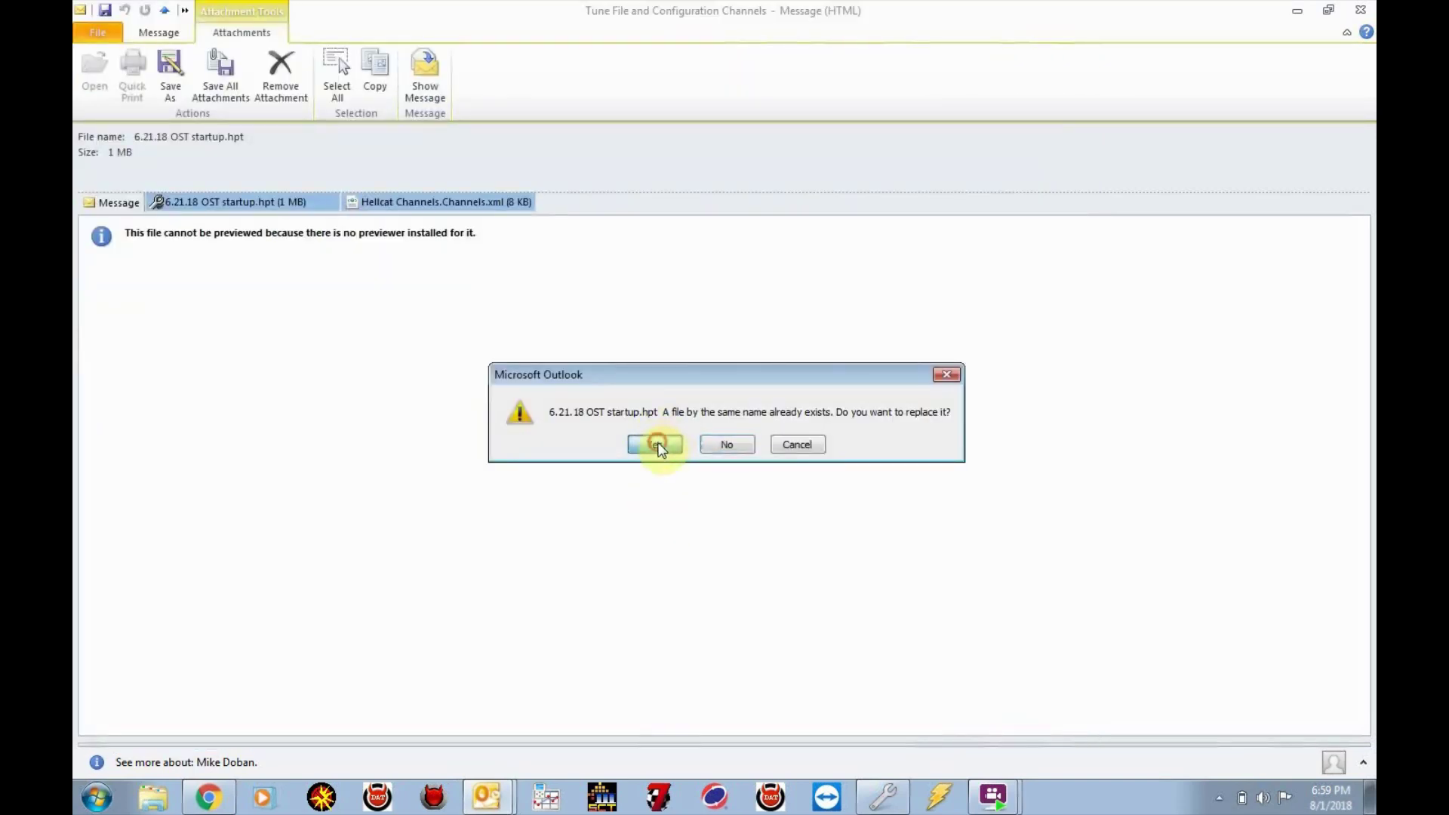
pyautogui.click(657, 445)
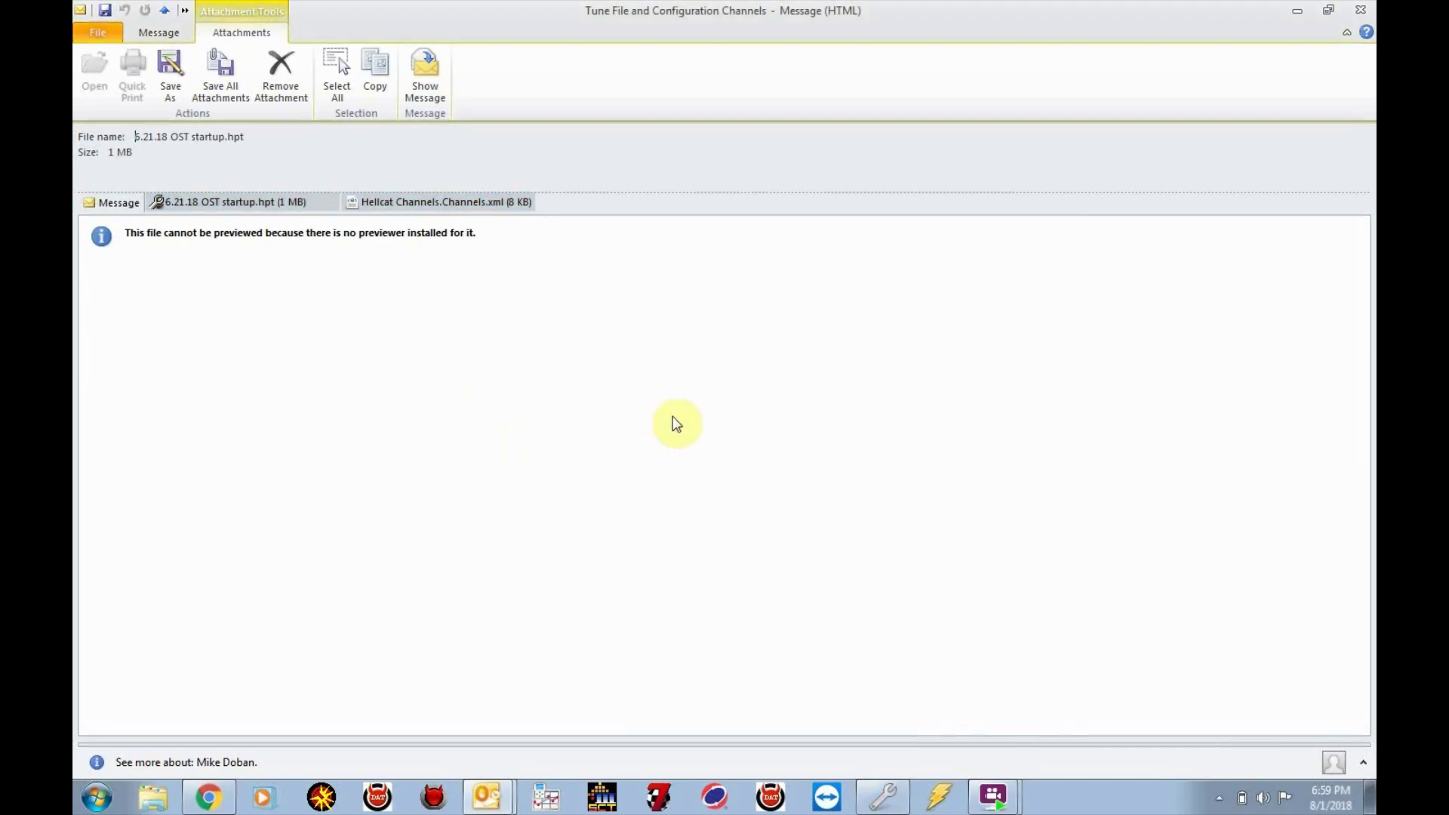
pyautogui.click(1361, 12)
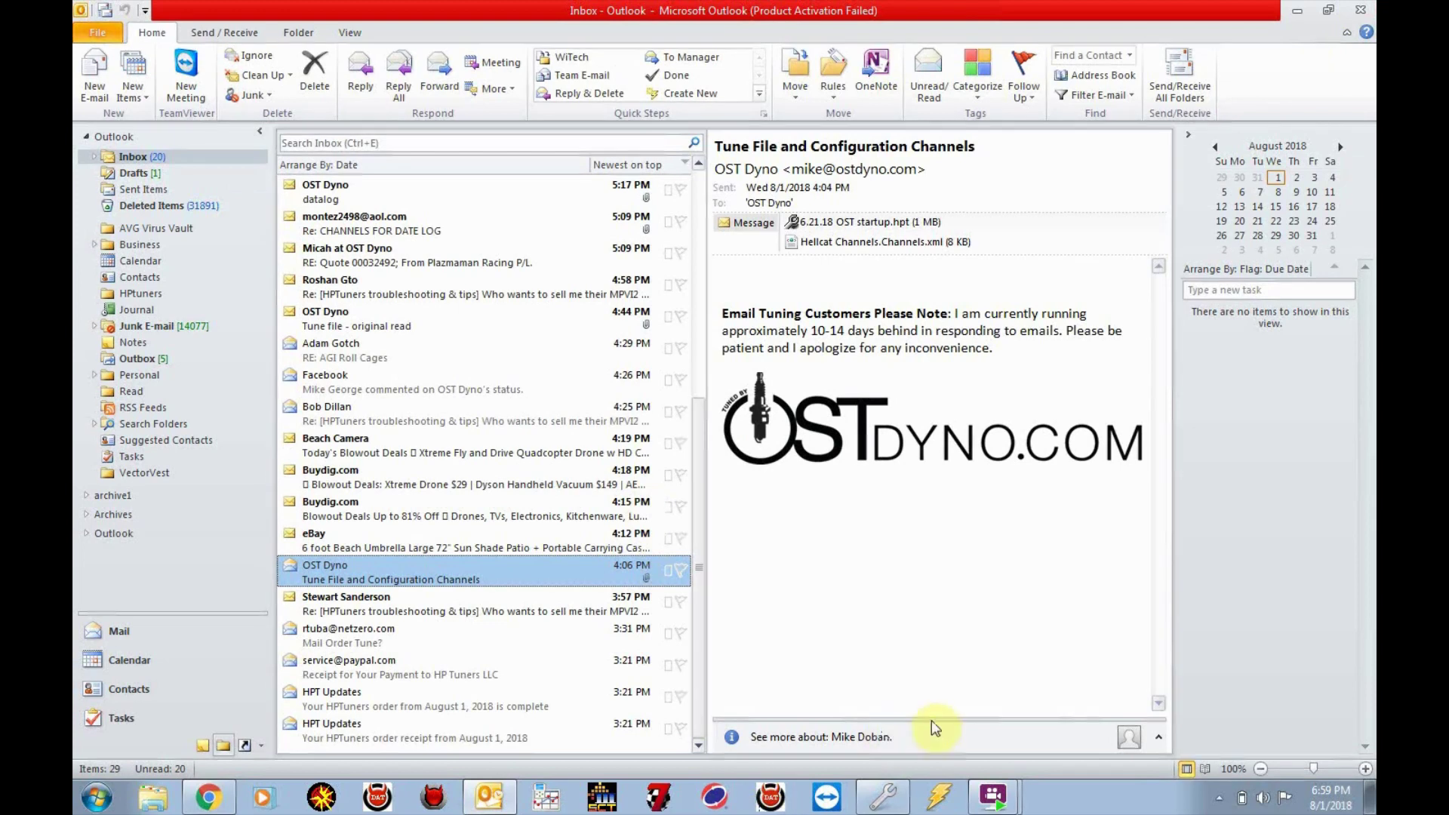
pyautogui.click(893, 797)
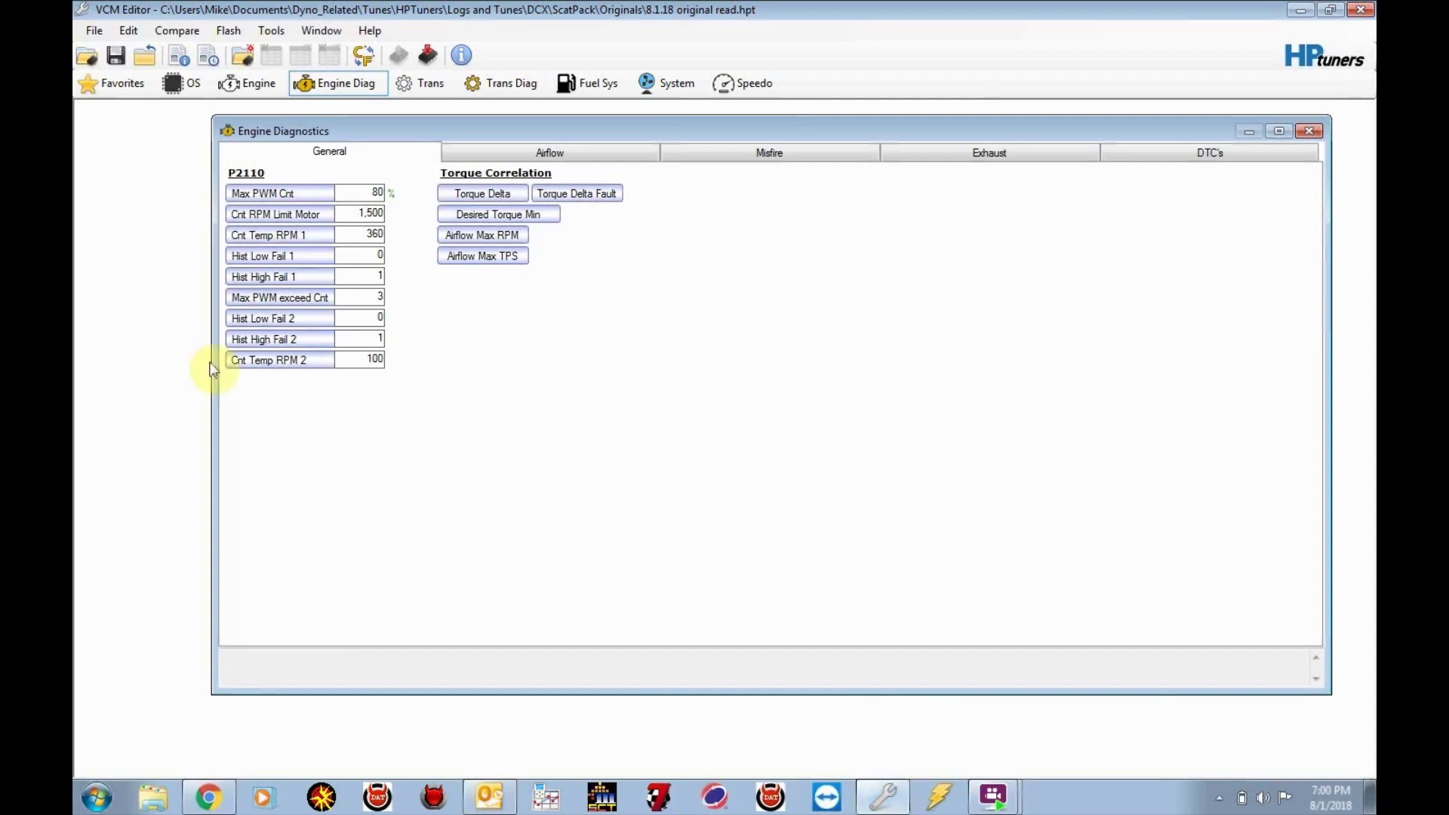
# Open the File menu in VCM Editor
pyautogui.click(94, 31)
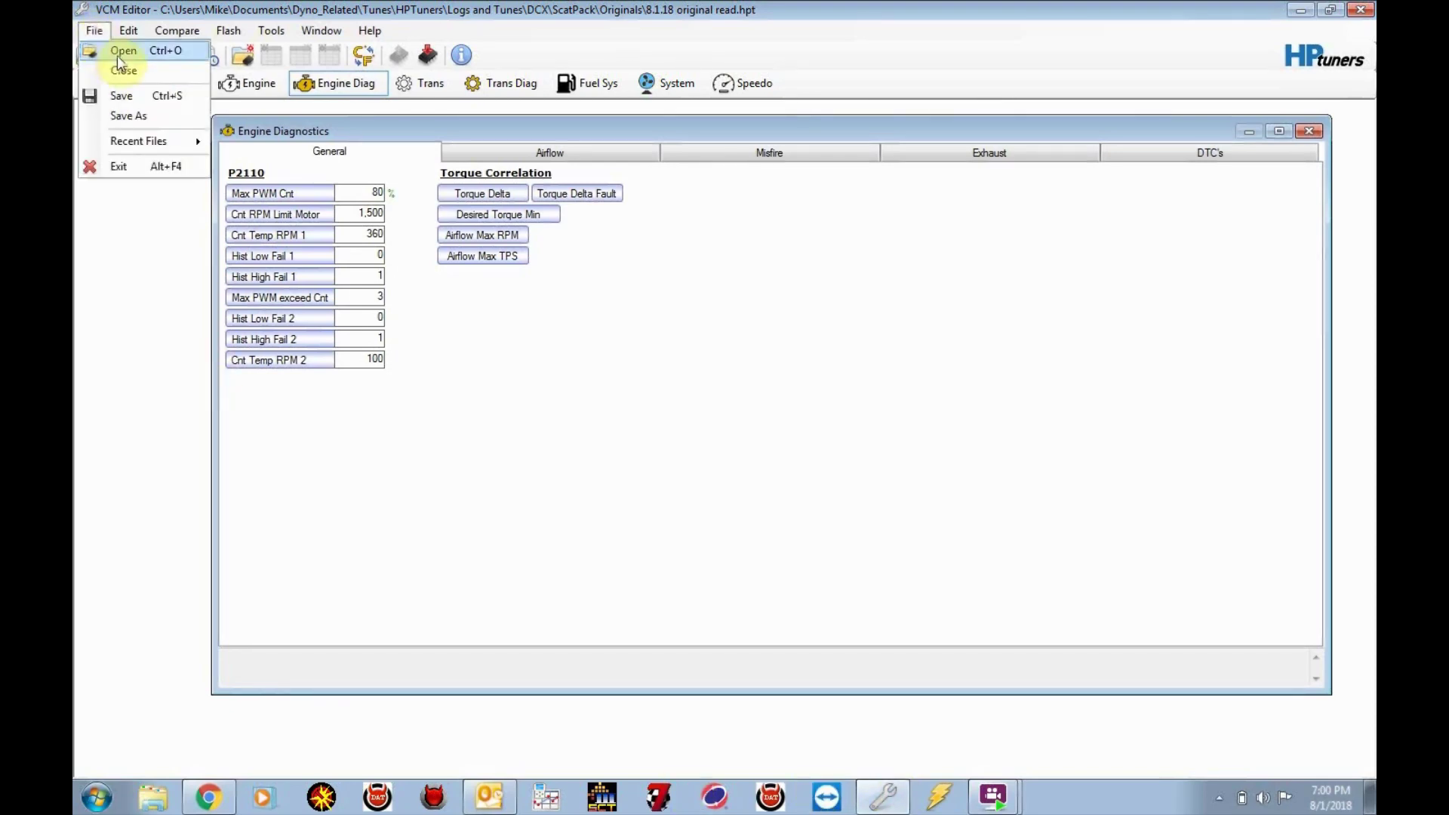
# Open the 6.21.18 OST startup tune from ScatPack > OST
pyautogui.click(117, 53)
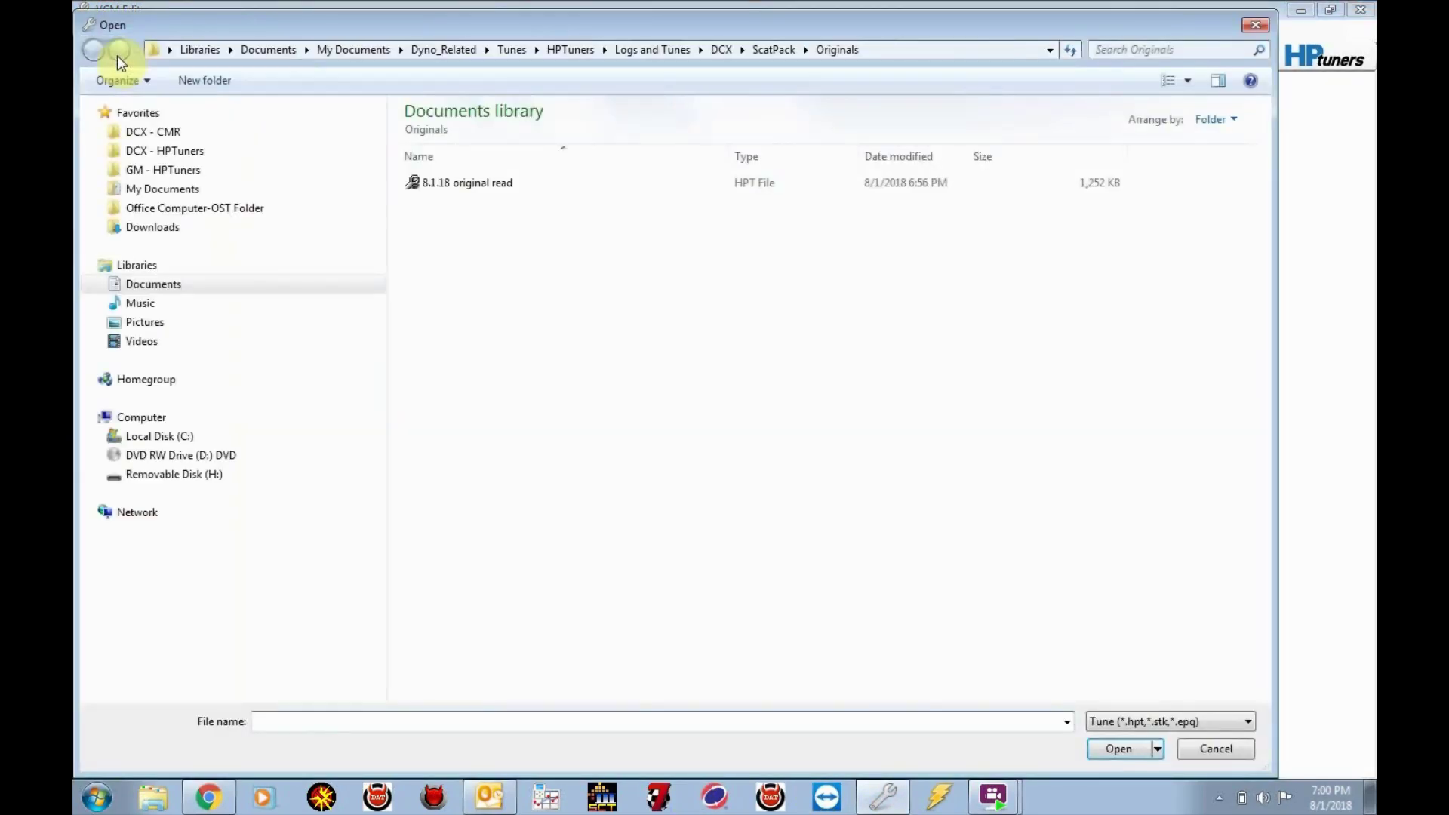
pyautogui.click(759, 47)
pyautogui.doubleClick(453, 204)
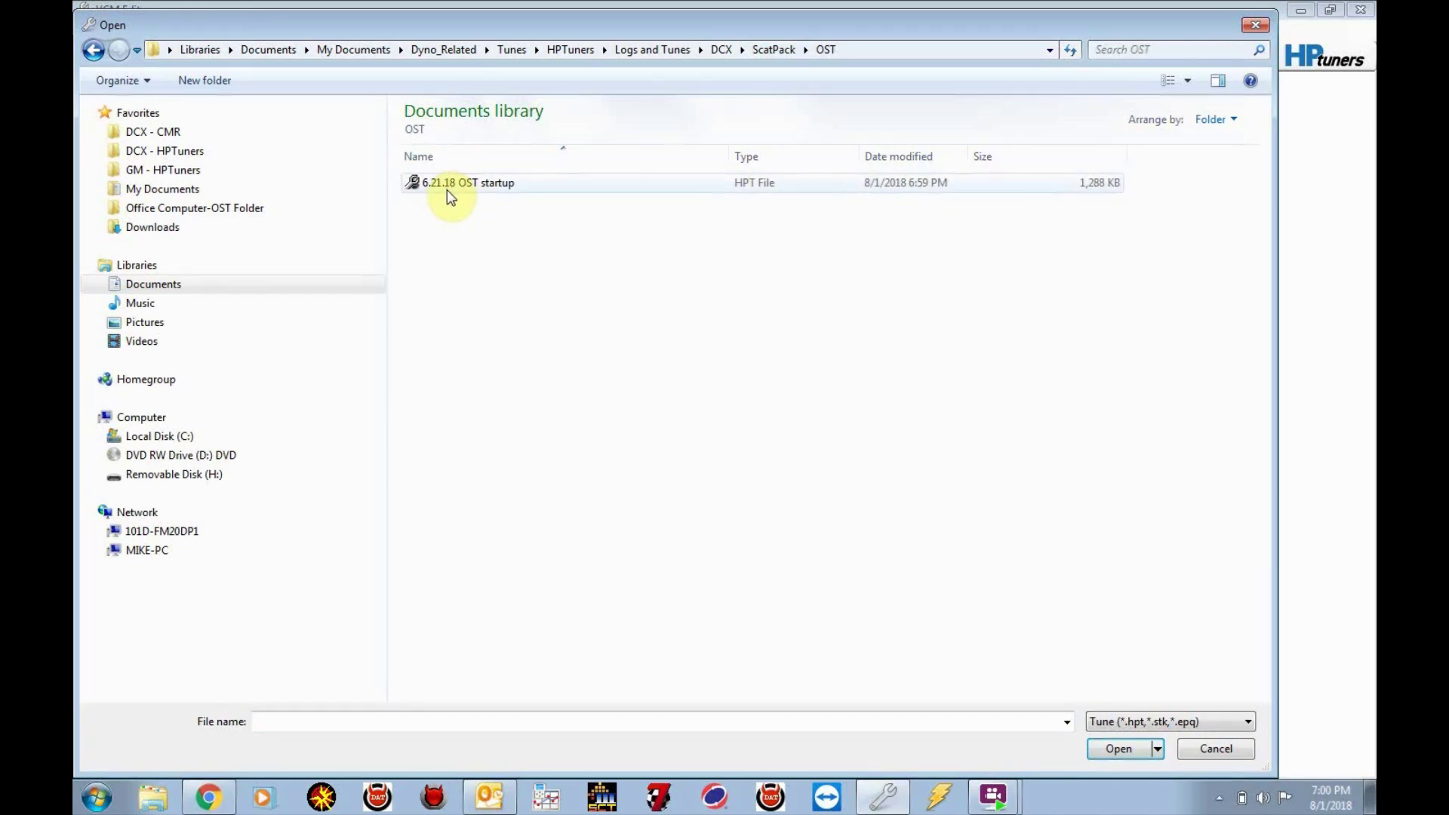
pyautogui.doubleClick(447, 189)
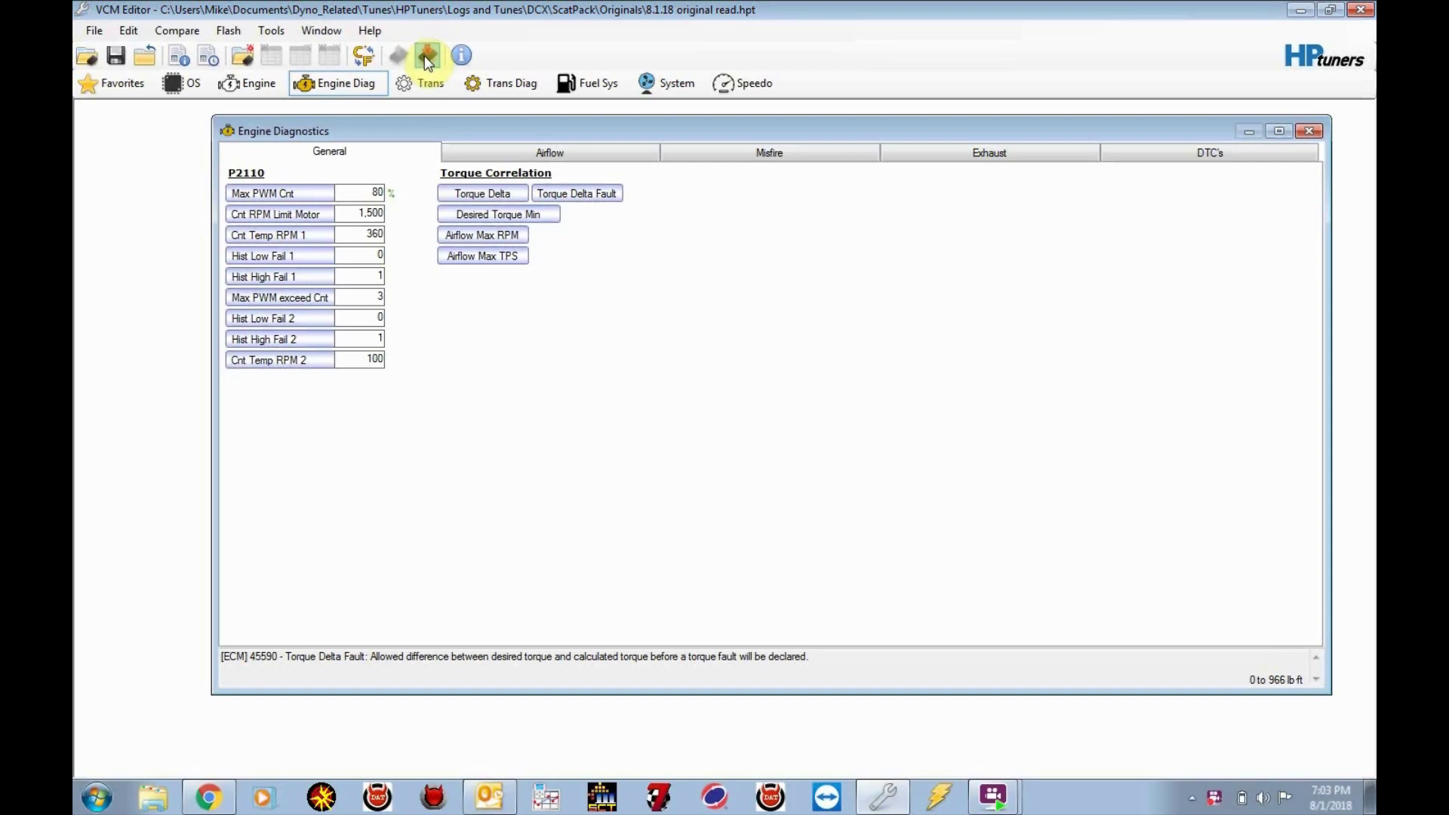
# Write the calibration to the car and acknowledge the ignition-off prompt, closing Vehicle Writer once complete
pyautogui.click(424, 56)
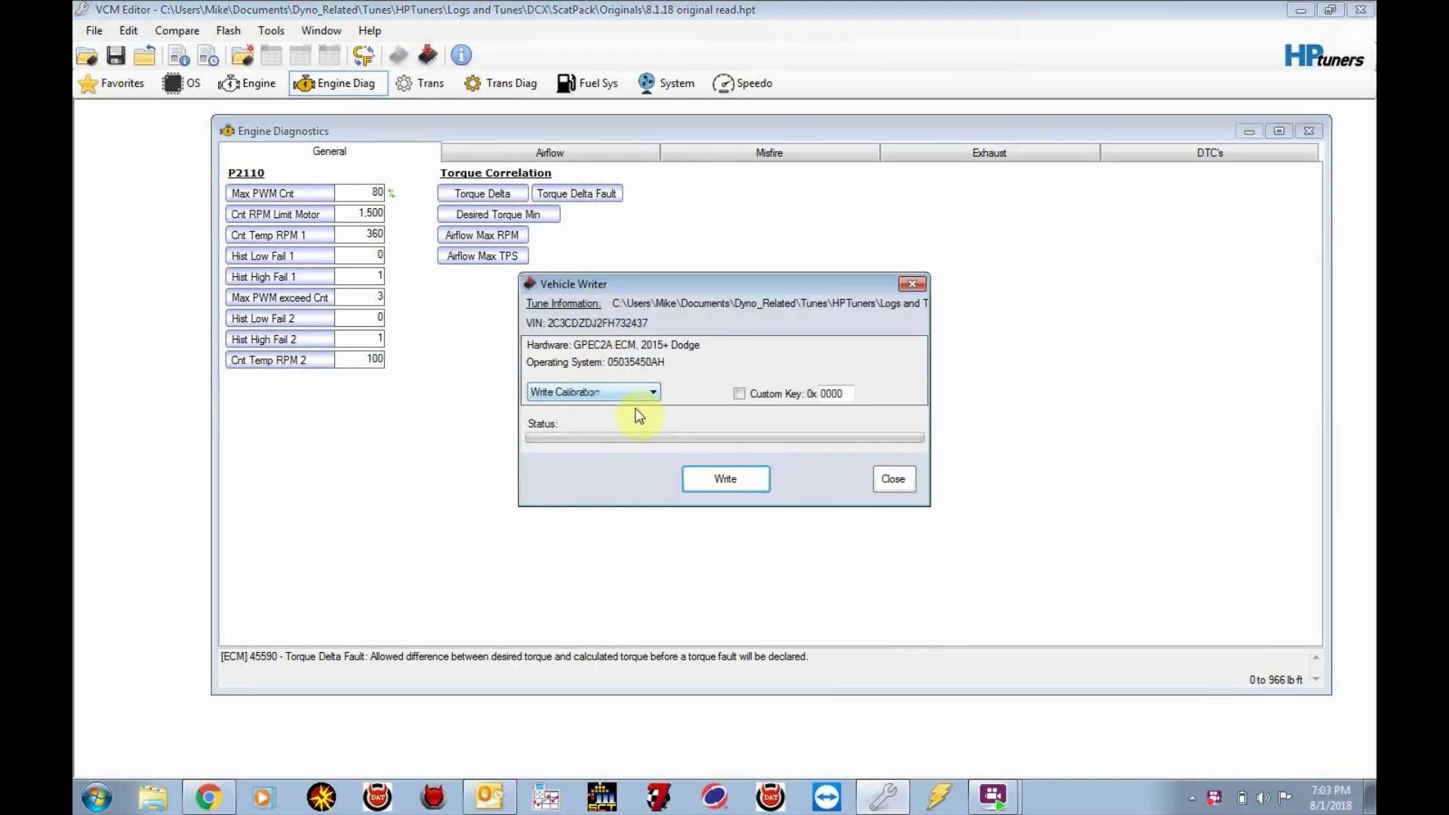
pyautogui.click(721, 483)
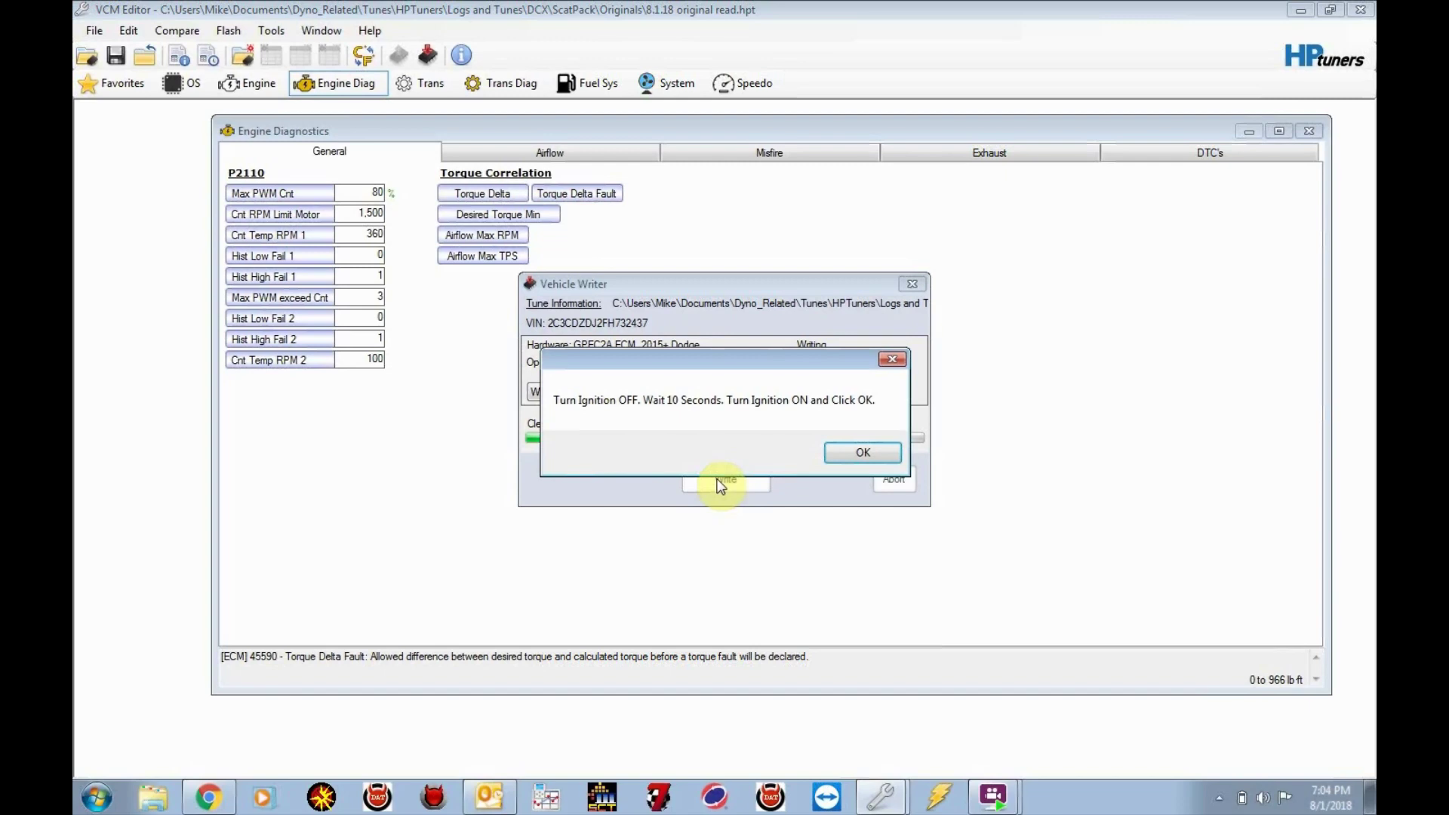
pyautogui.click(846, 455)
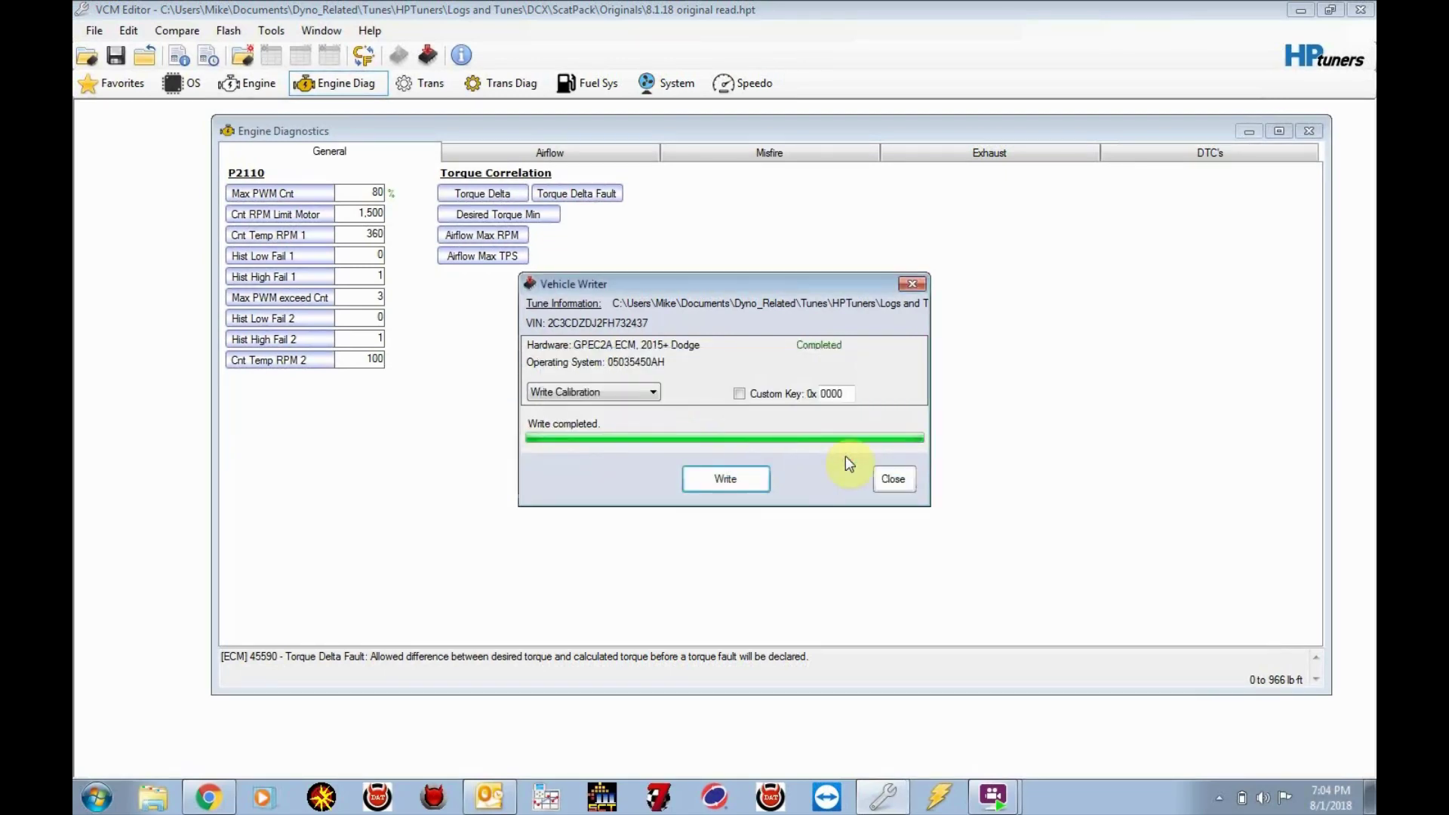
pyautogui.click(899, 483)
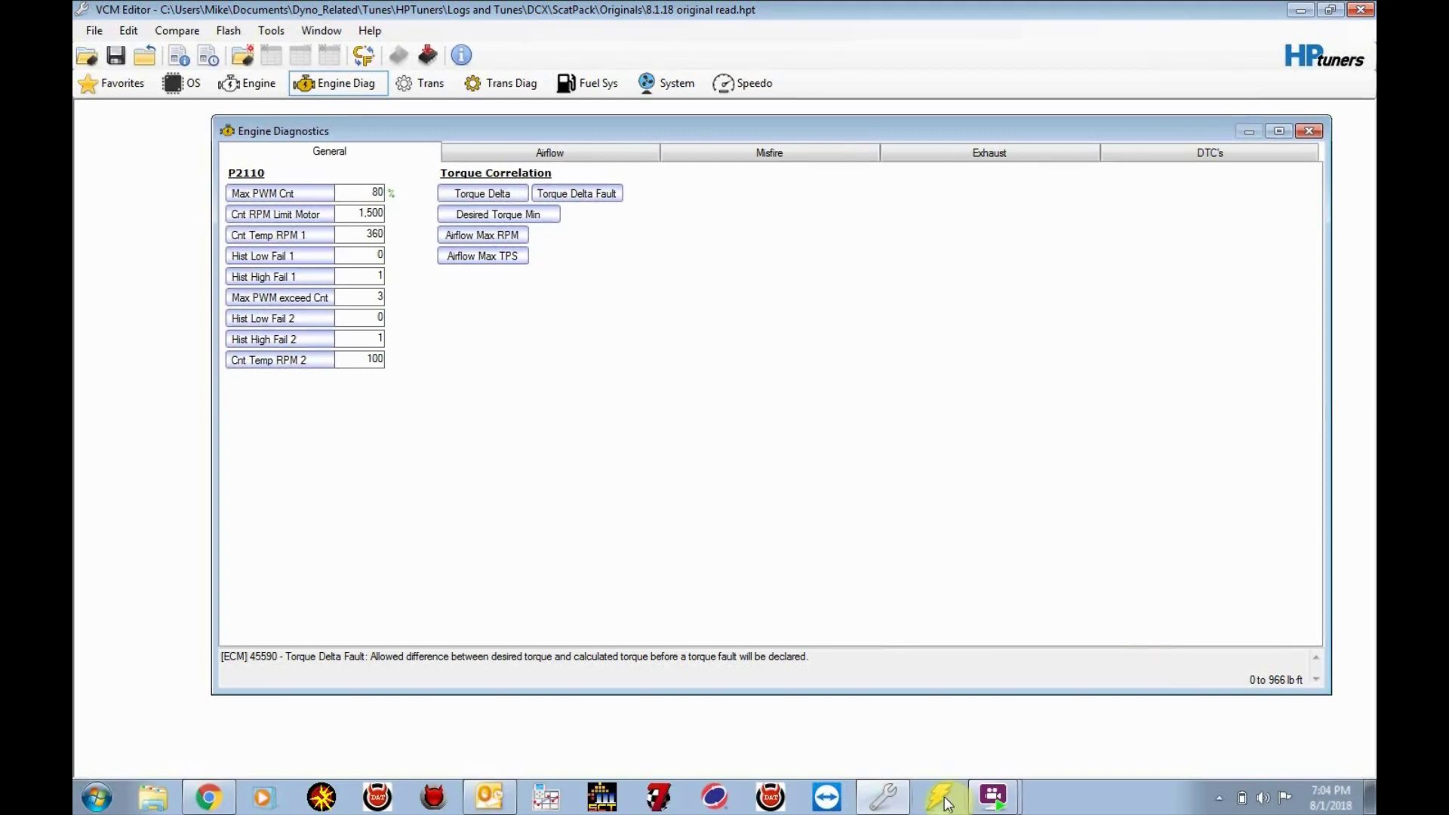
pyautogui.click(942, 798)
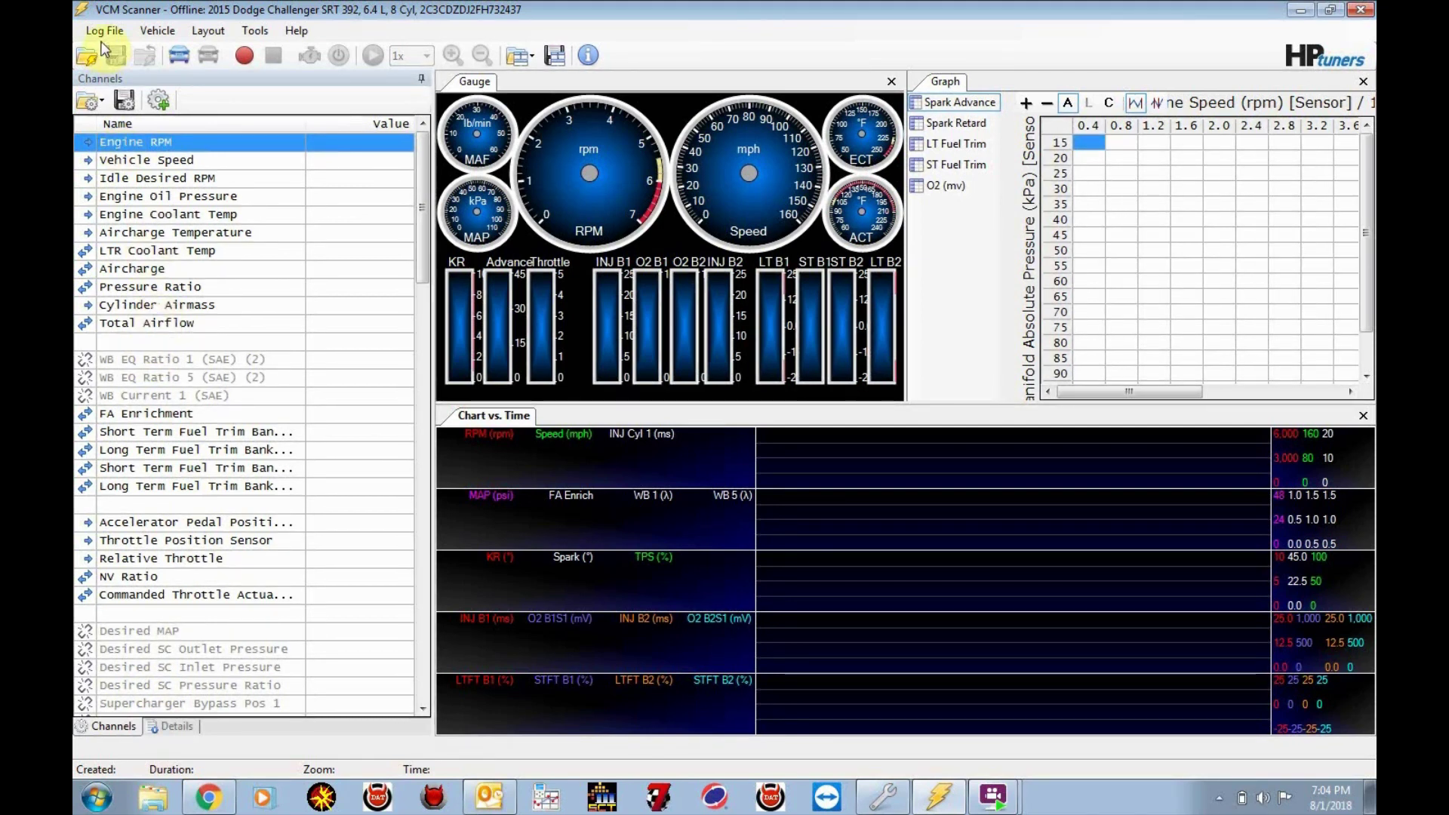
# Load Hellcat Channels.Channels from the OST folder as the scanner's channel configuration
pyautogui.click(95, 106)
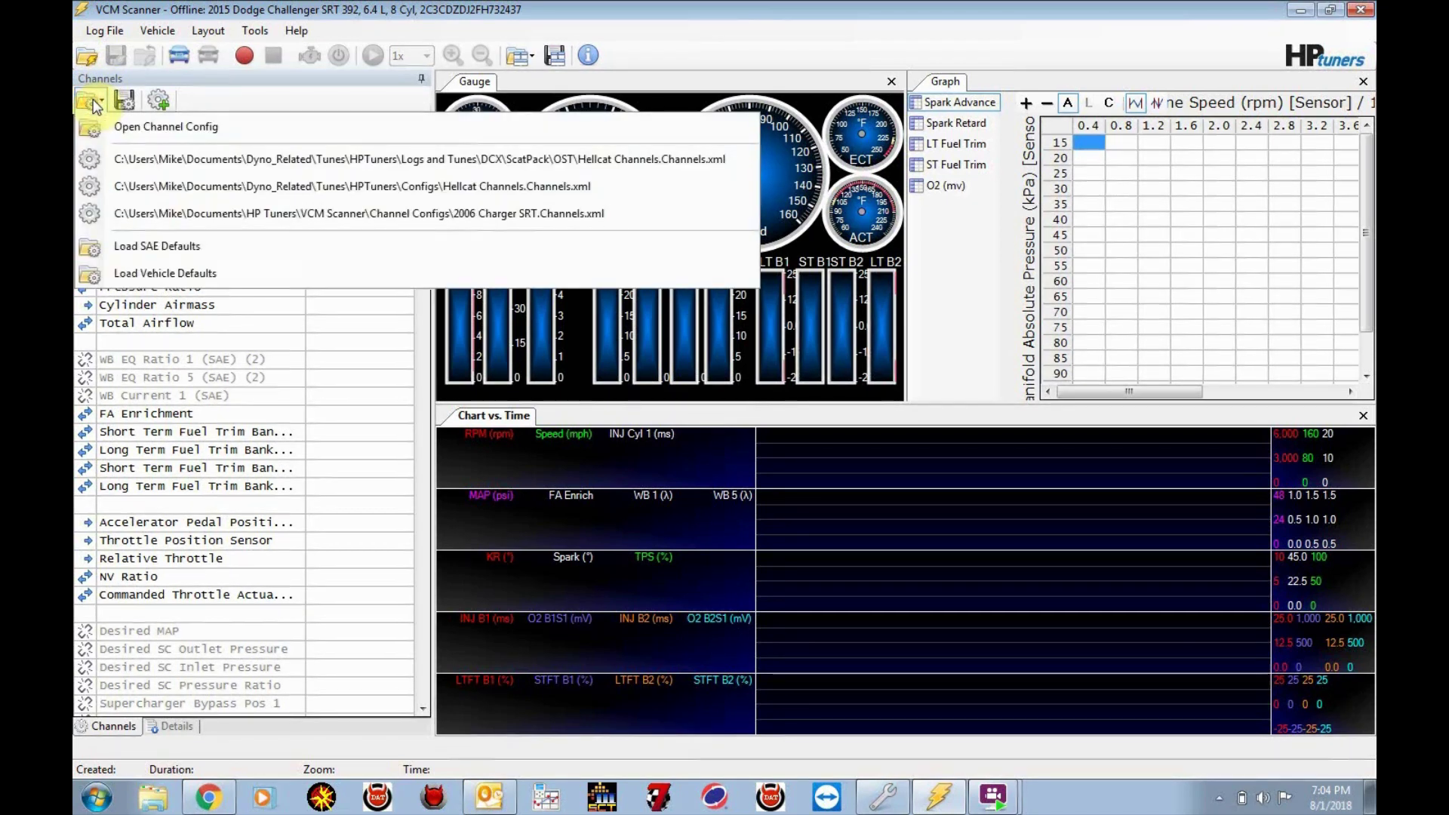
pyautogui.click(95, 105)
pyautogui.click(91, 99)
pyautogui.click(91, 99)
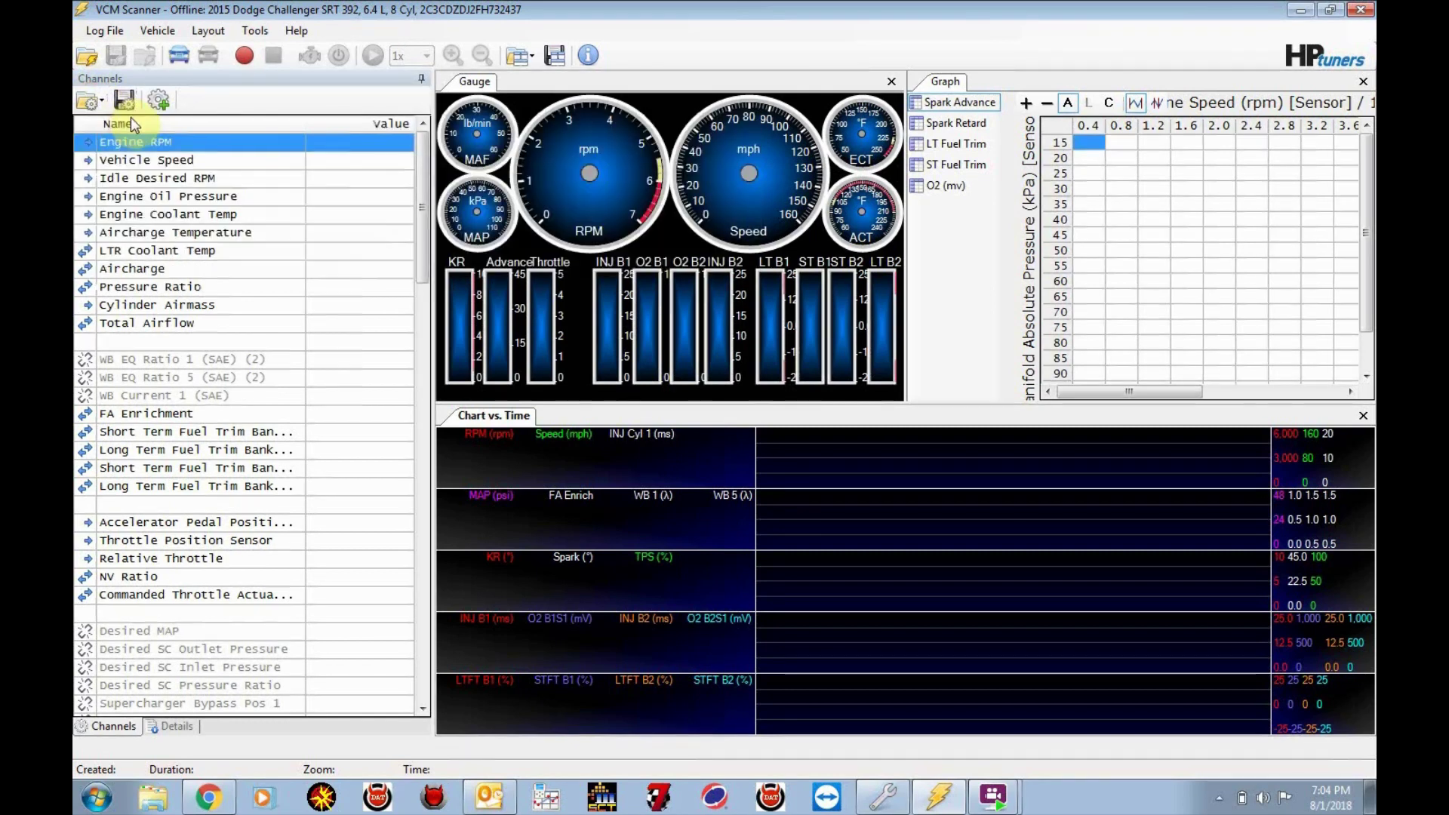
pyautogui.click(91, 100)
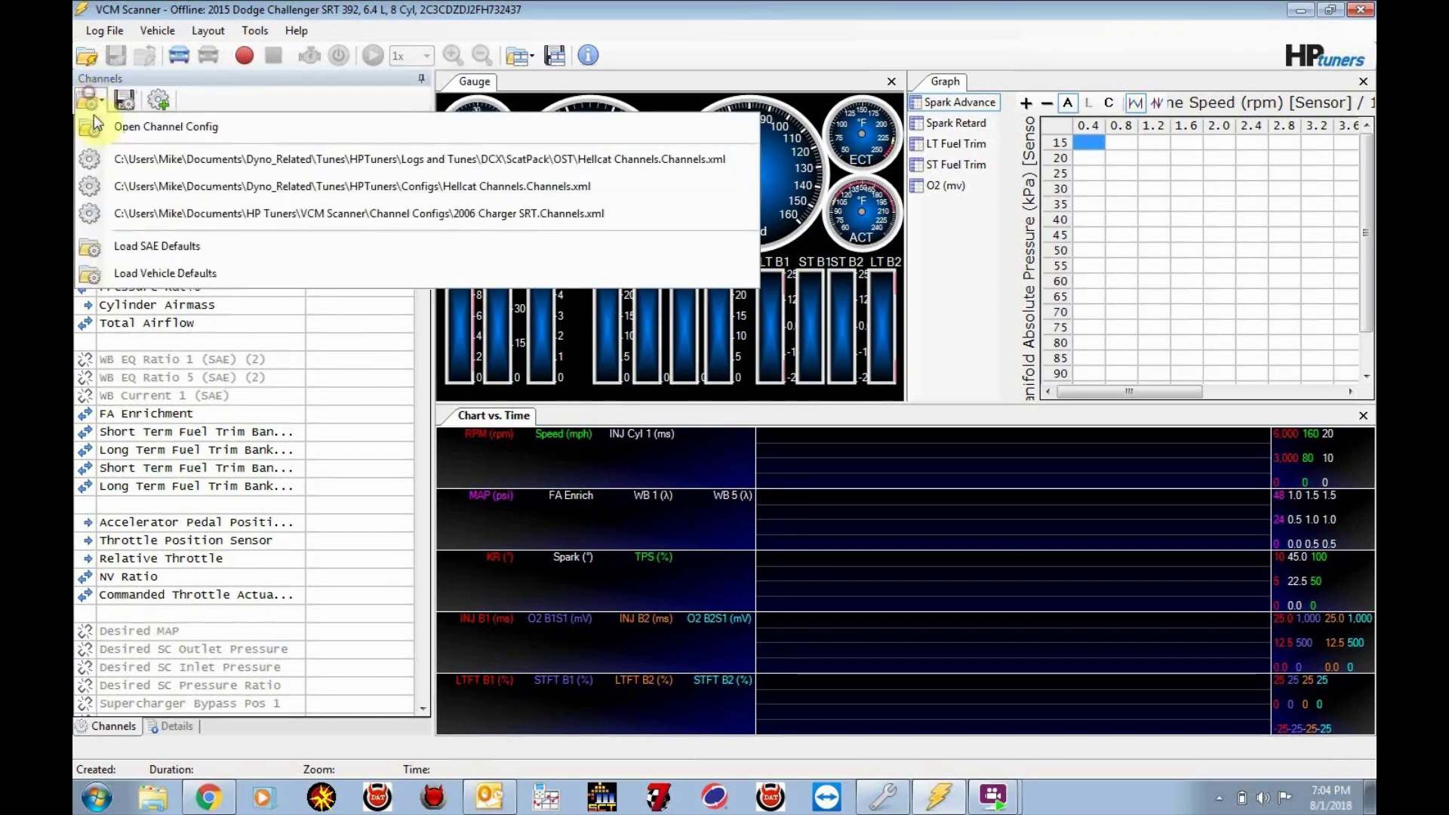
pyautogui.click(133, 137)
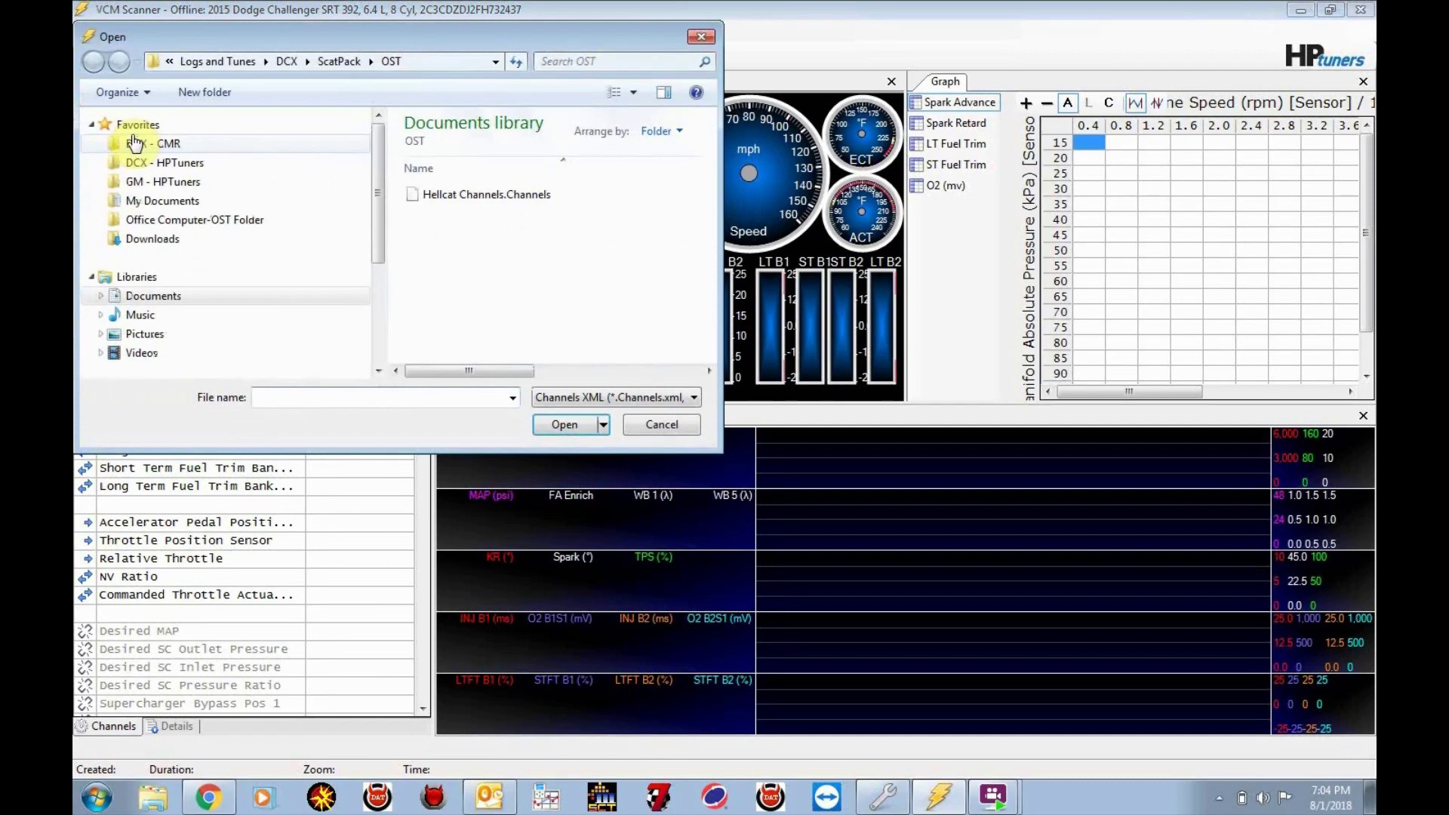
pyautogui.scroll(-3, 134, 143)
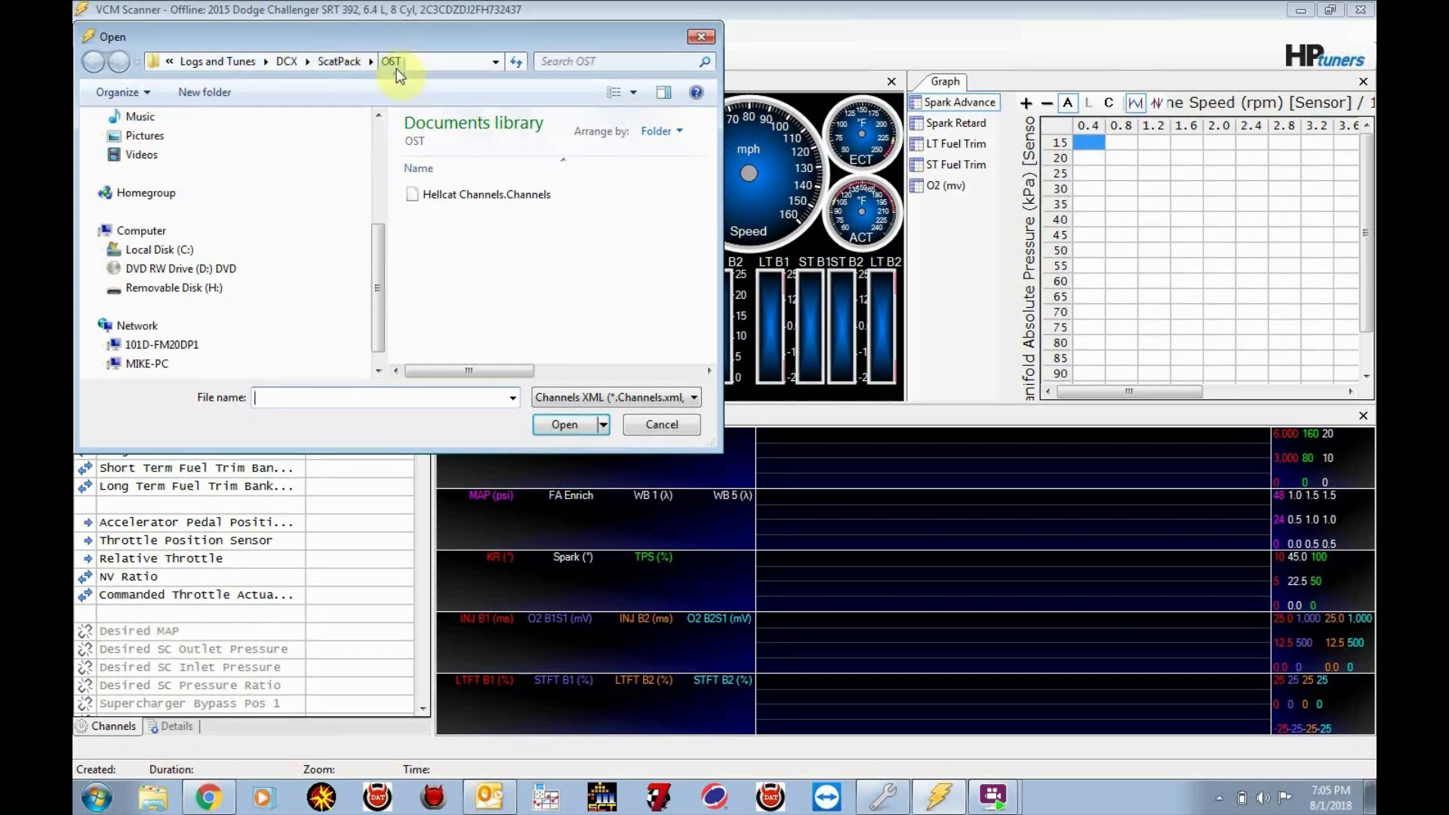
pyautogui.doubleClick(448, 196)
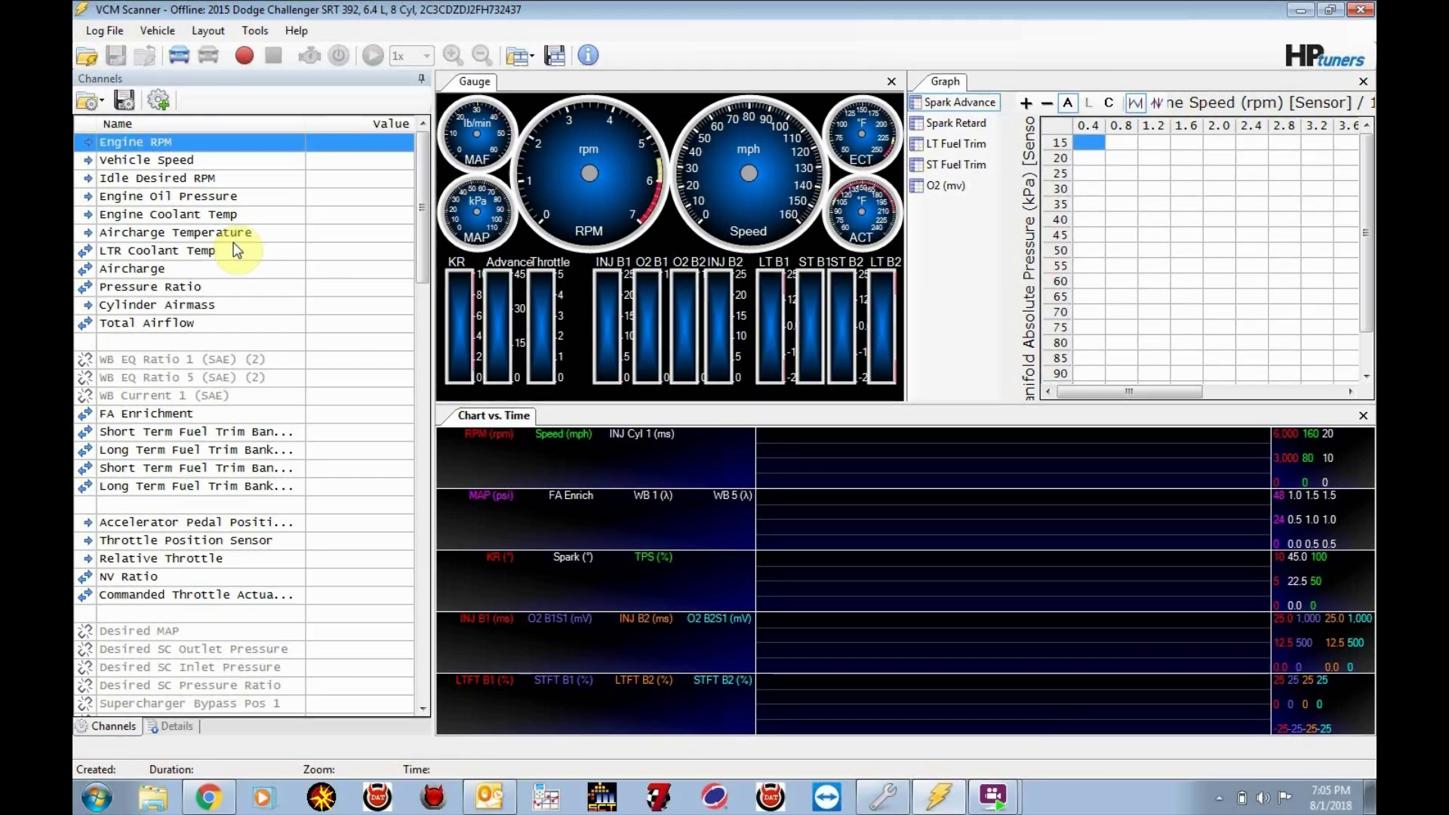
# Record a roughly 40-second engine startup datalog from the Challenger, then stop
pyautogui.click(240, 57)
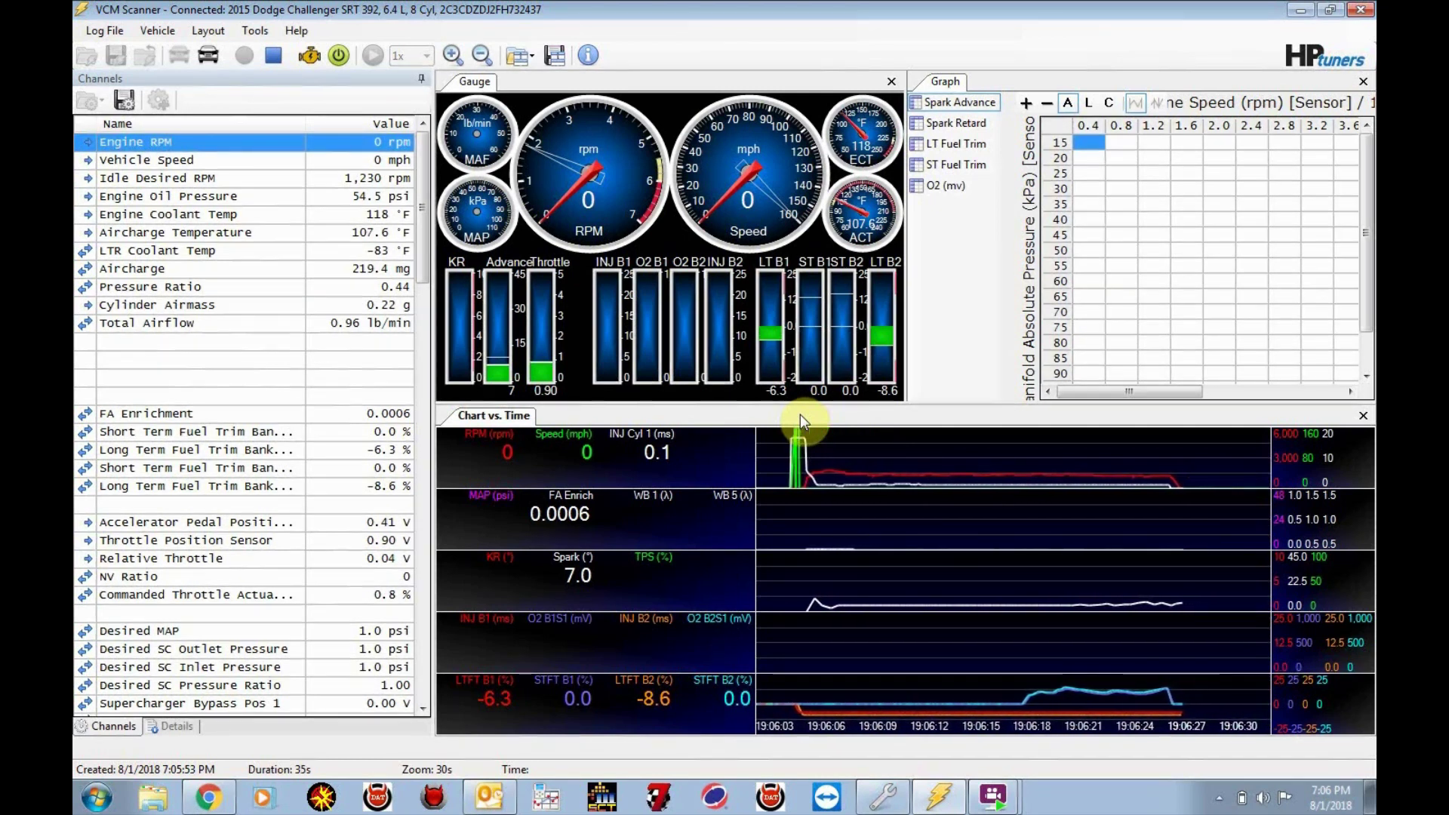
pyautogui.click(275, 56)
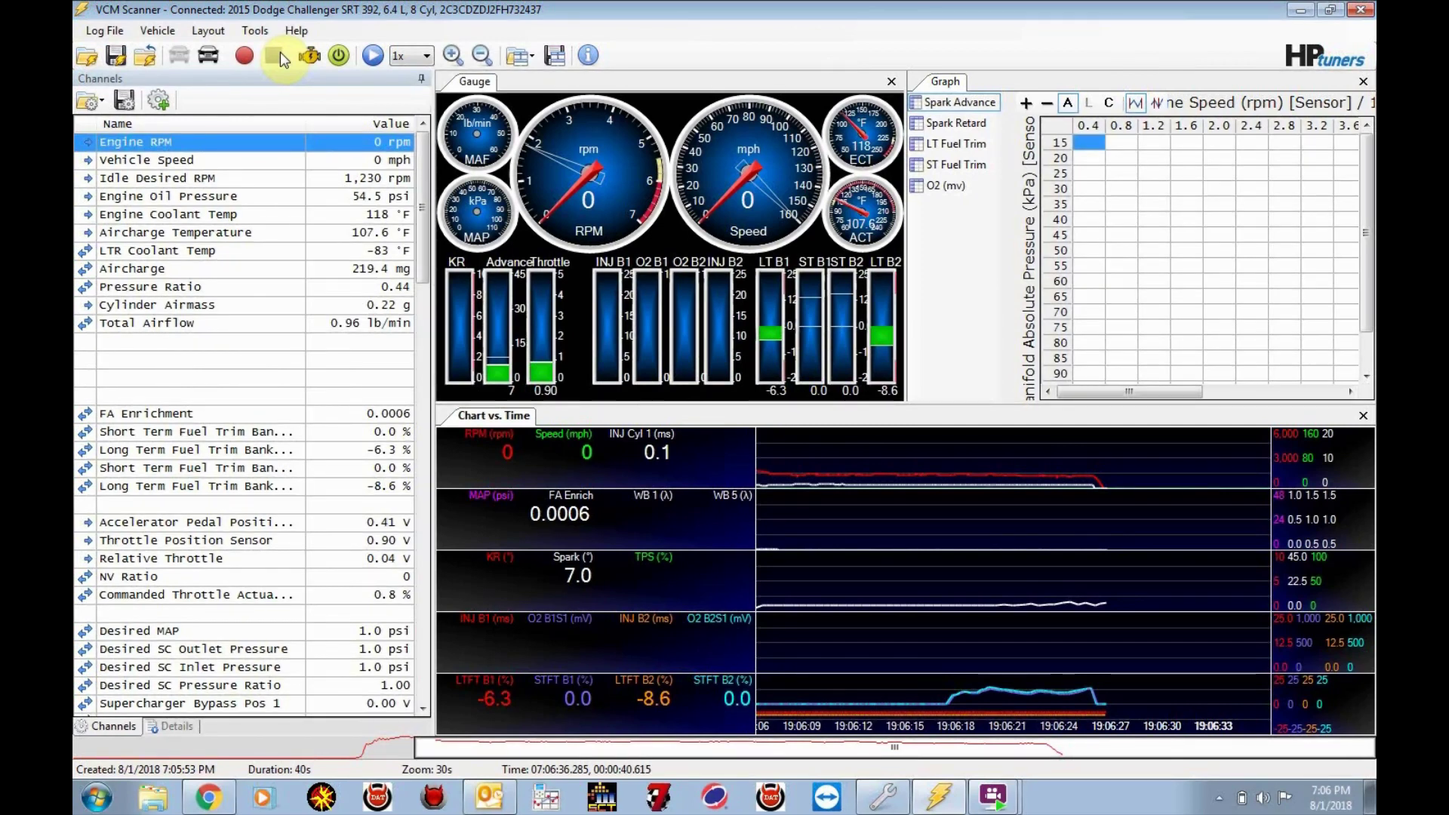
# Save the recorded log as '8.1.18 startup 2.hpl' in ScatPack > OST
pyautogui.click(117, 56)
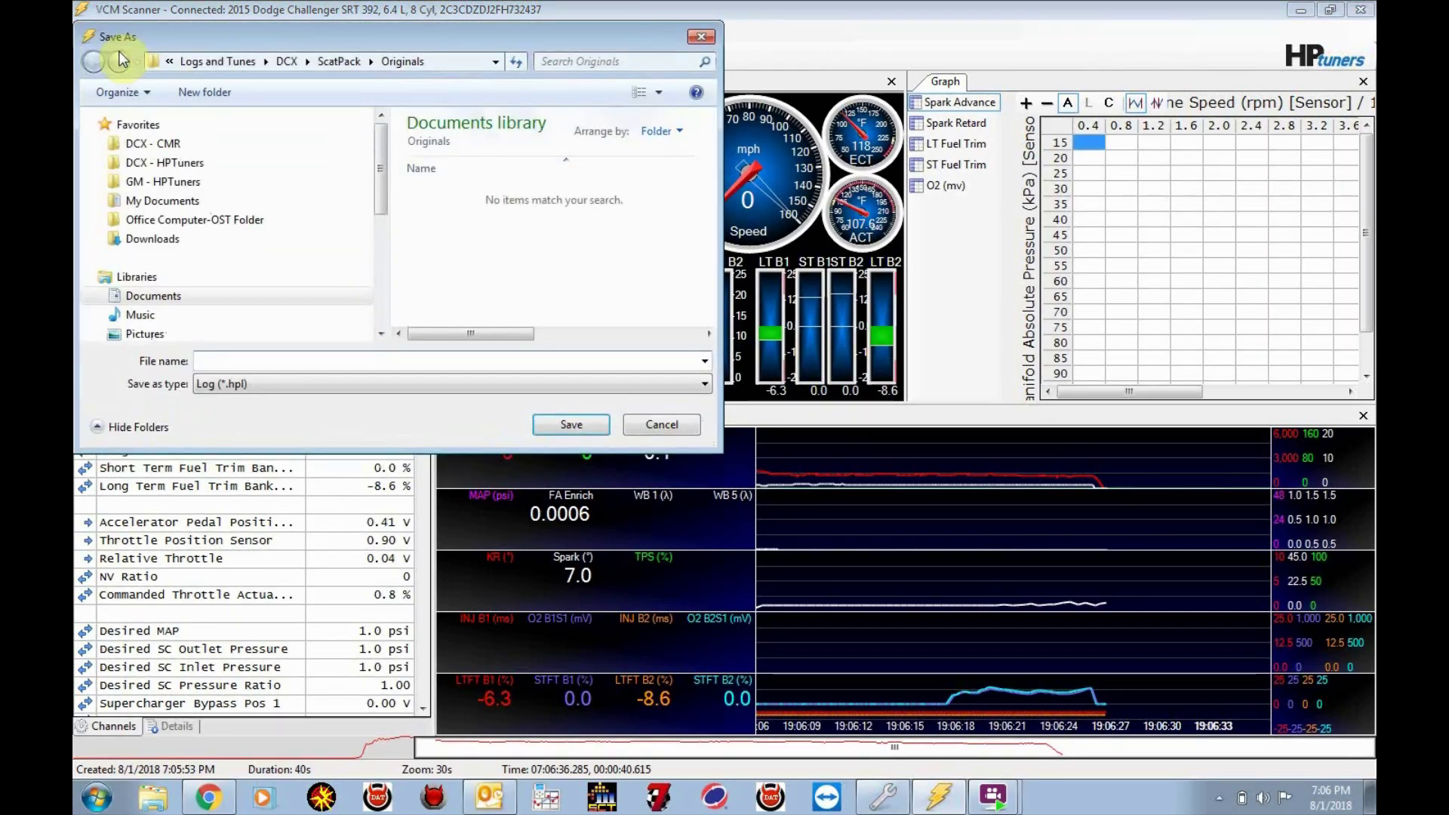
pyautogui.click(331, 62)
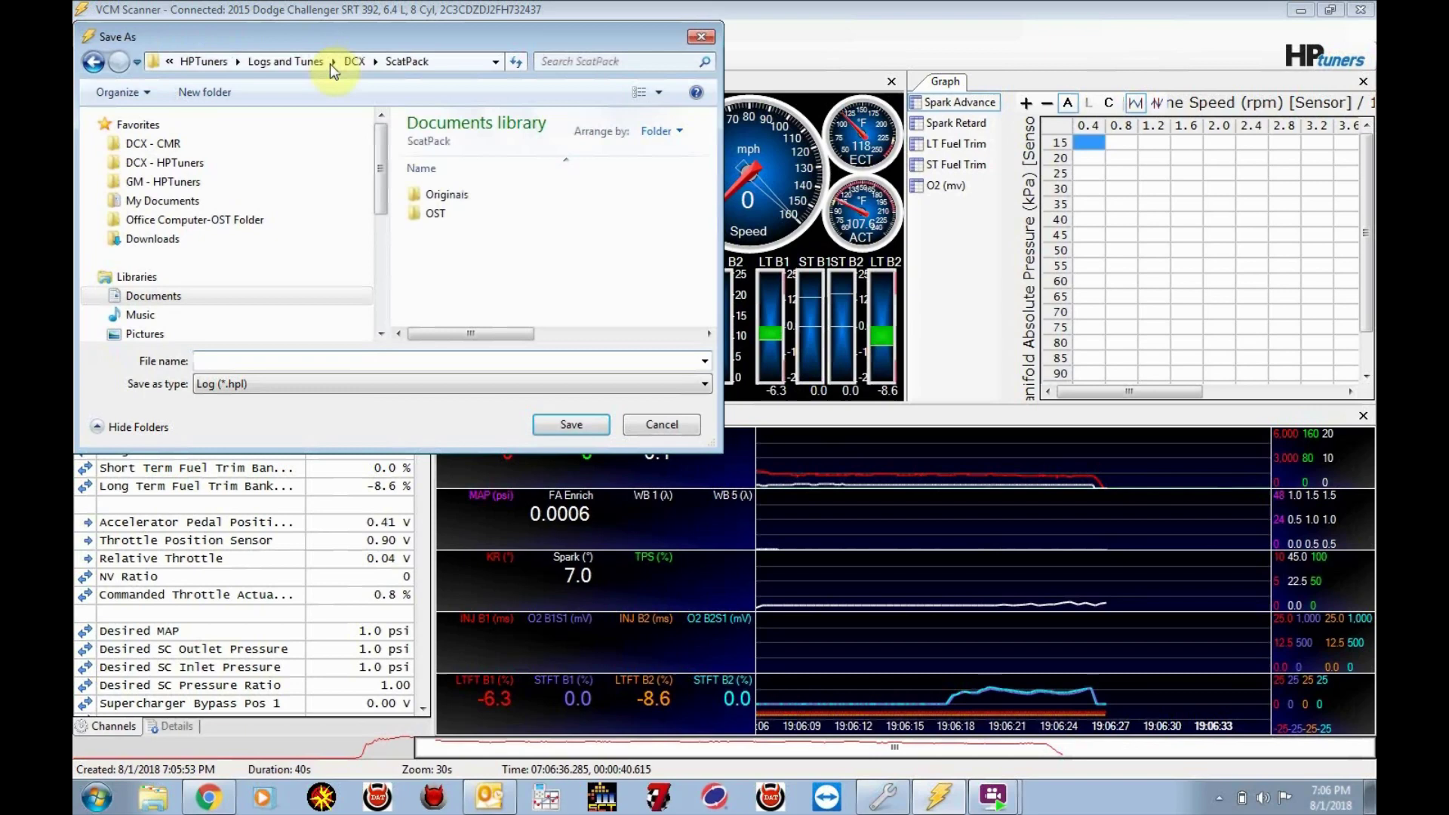
pyautogui.click(435, 221)
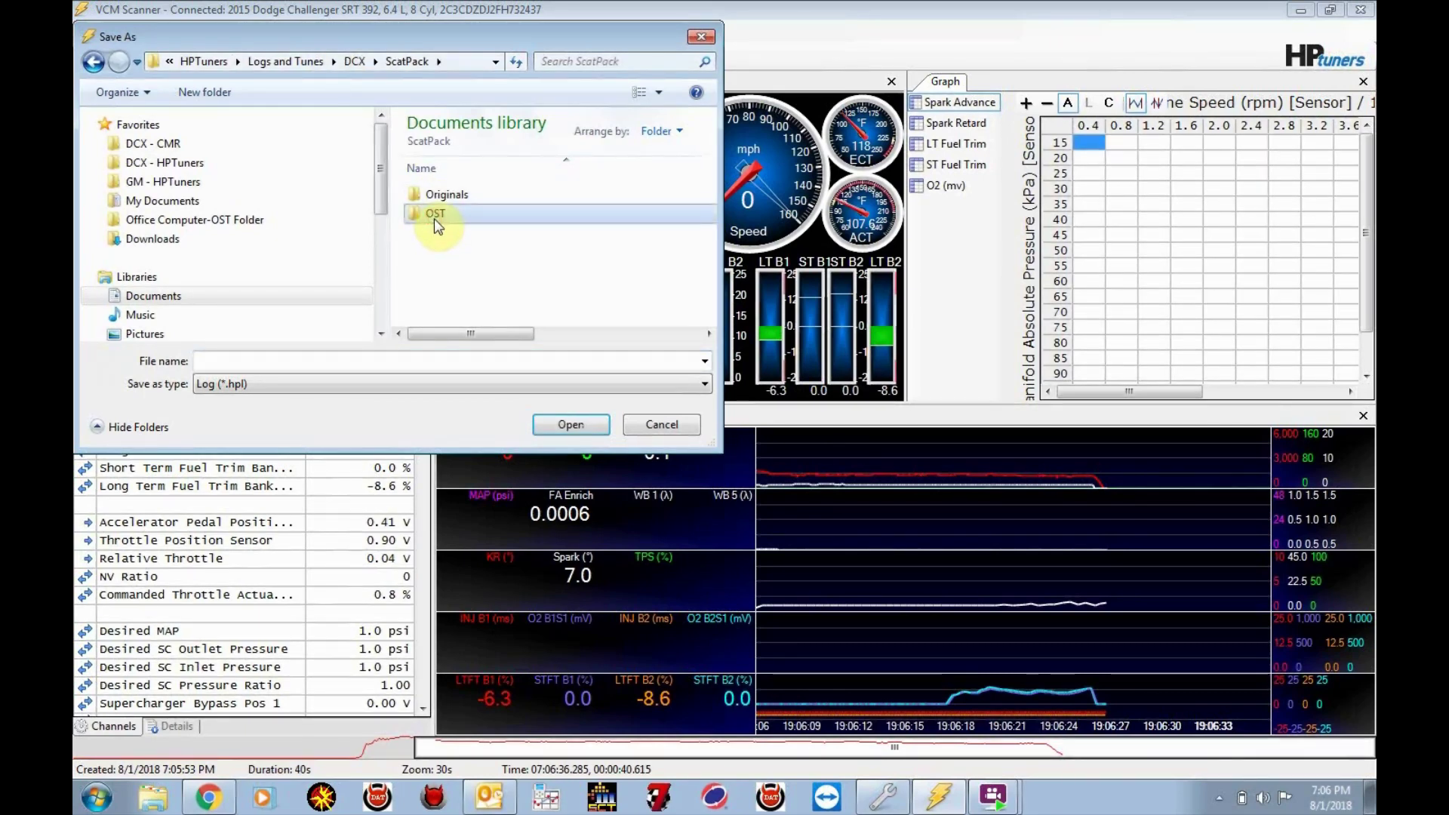
pyautogui.doubleClick(433, 218)
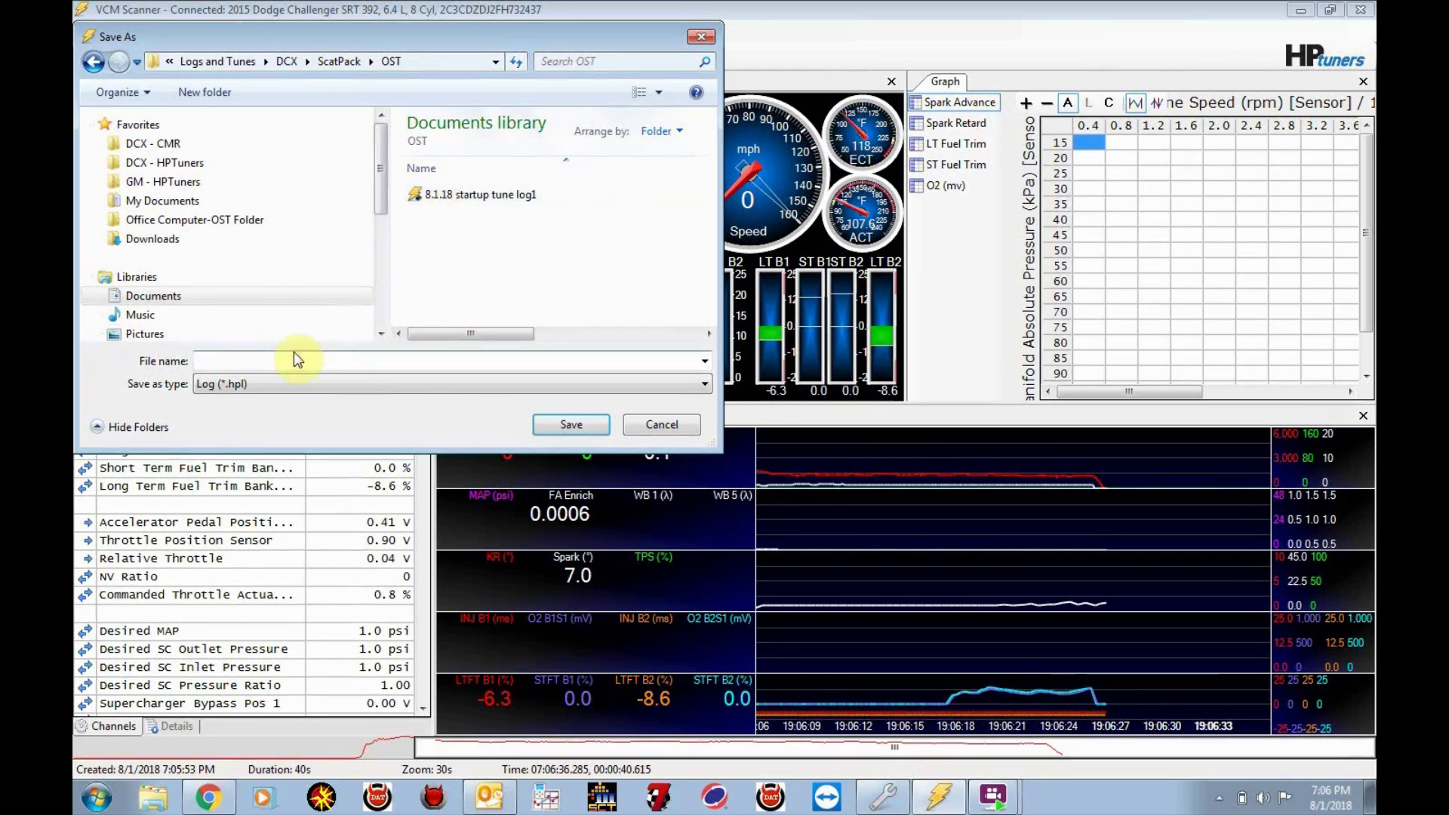
pyautogui.write('8.')
pyautogui.press('BackSpace')
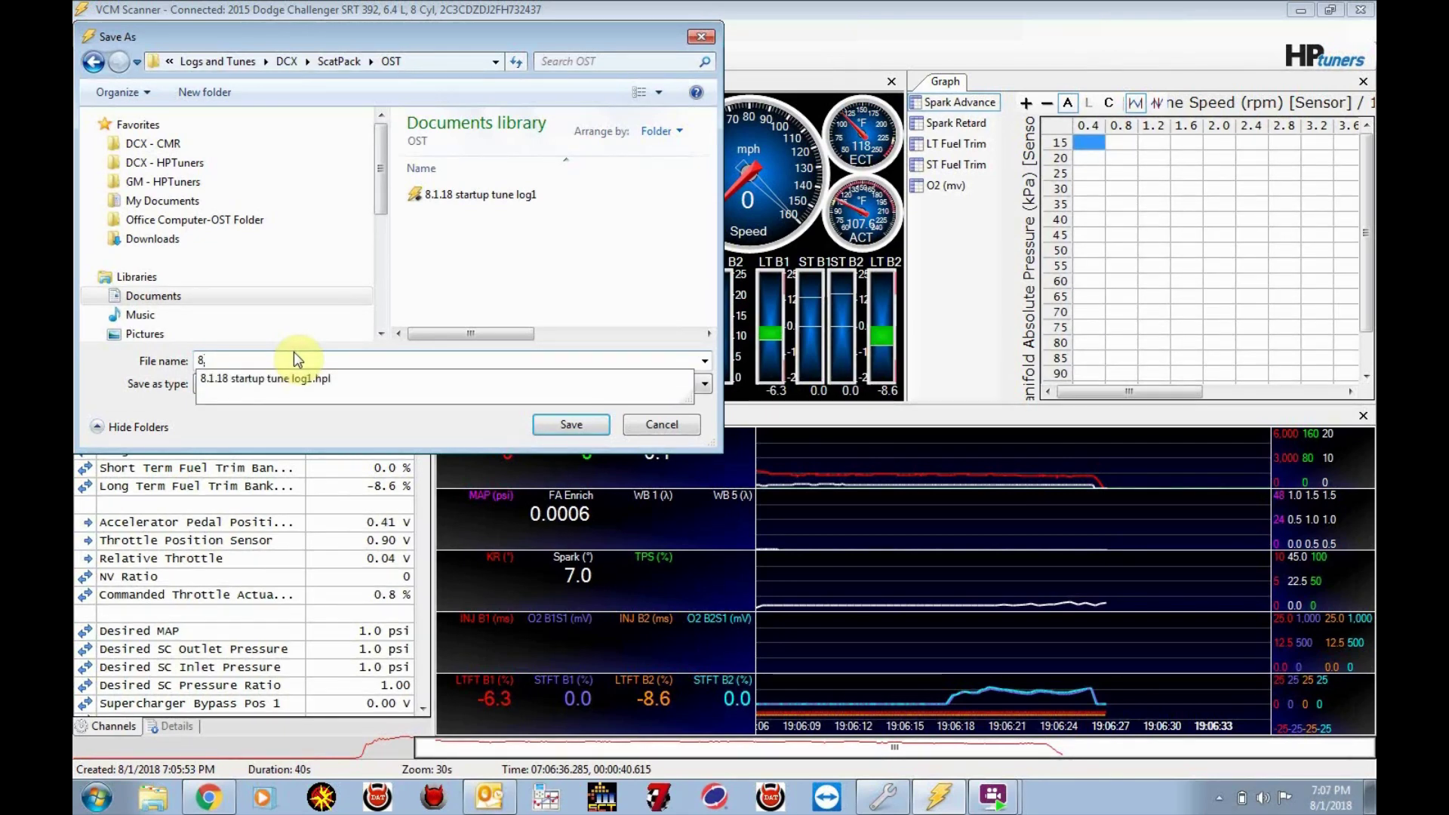
pyautogui.write(',1,')
pyautogui.write('18')
pyautogui.write(' startup')
pyautogui.write(' 2')
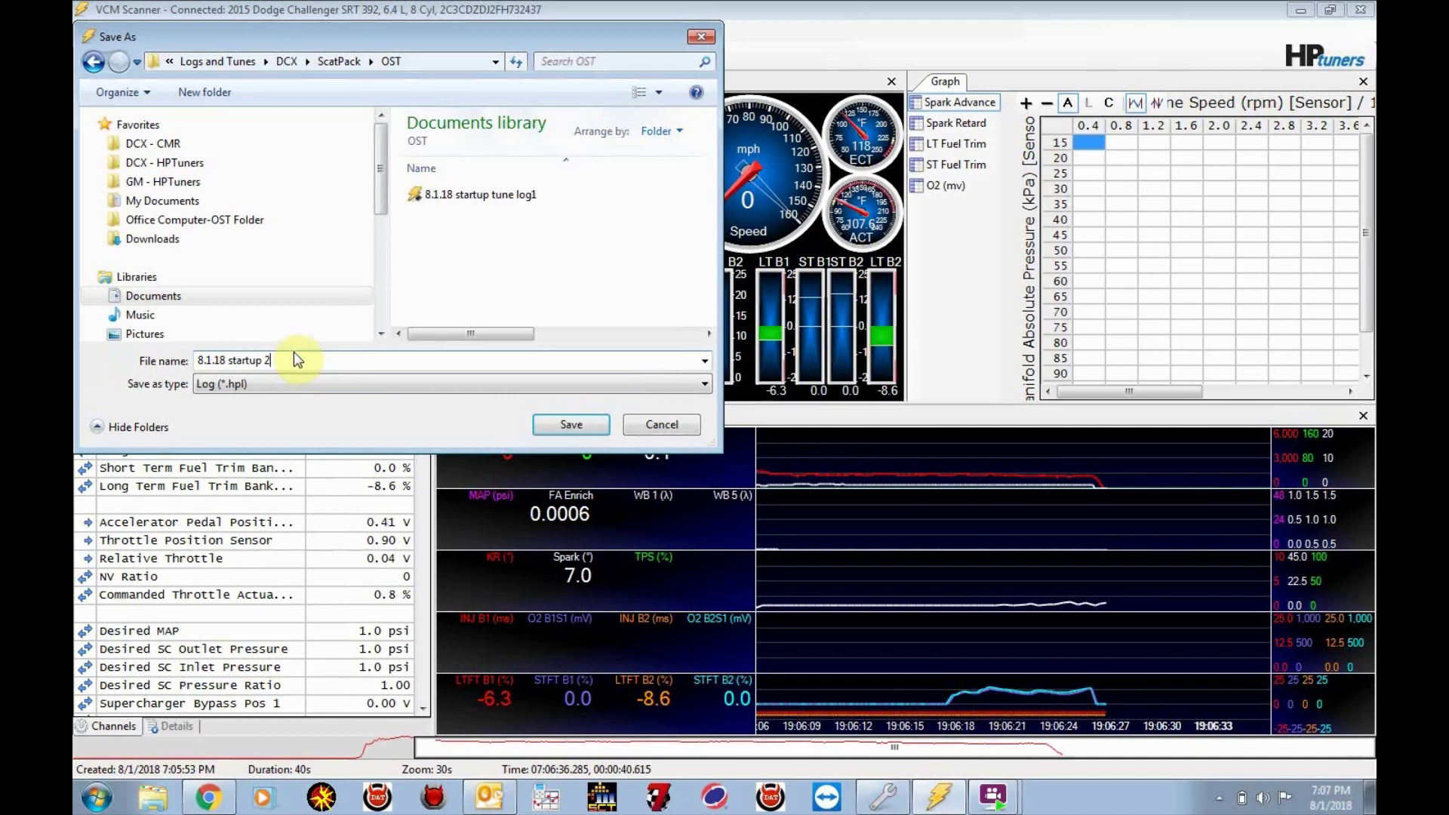
pyautogui.click(562, 426)
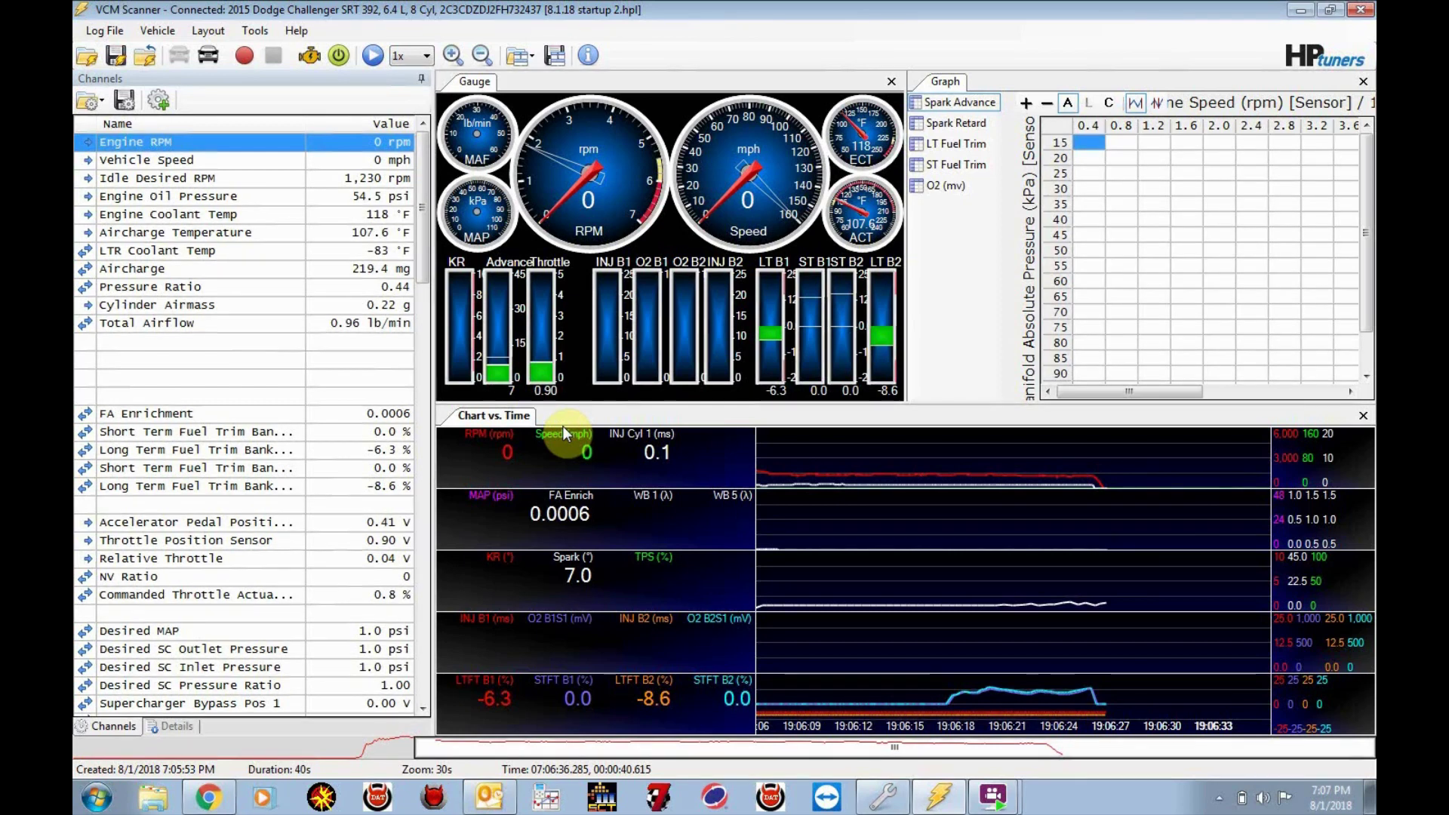
pyautogui.click(489, 797)
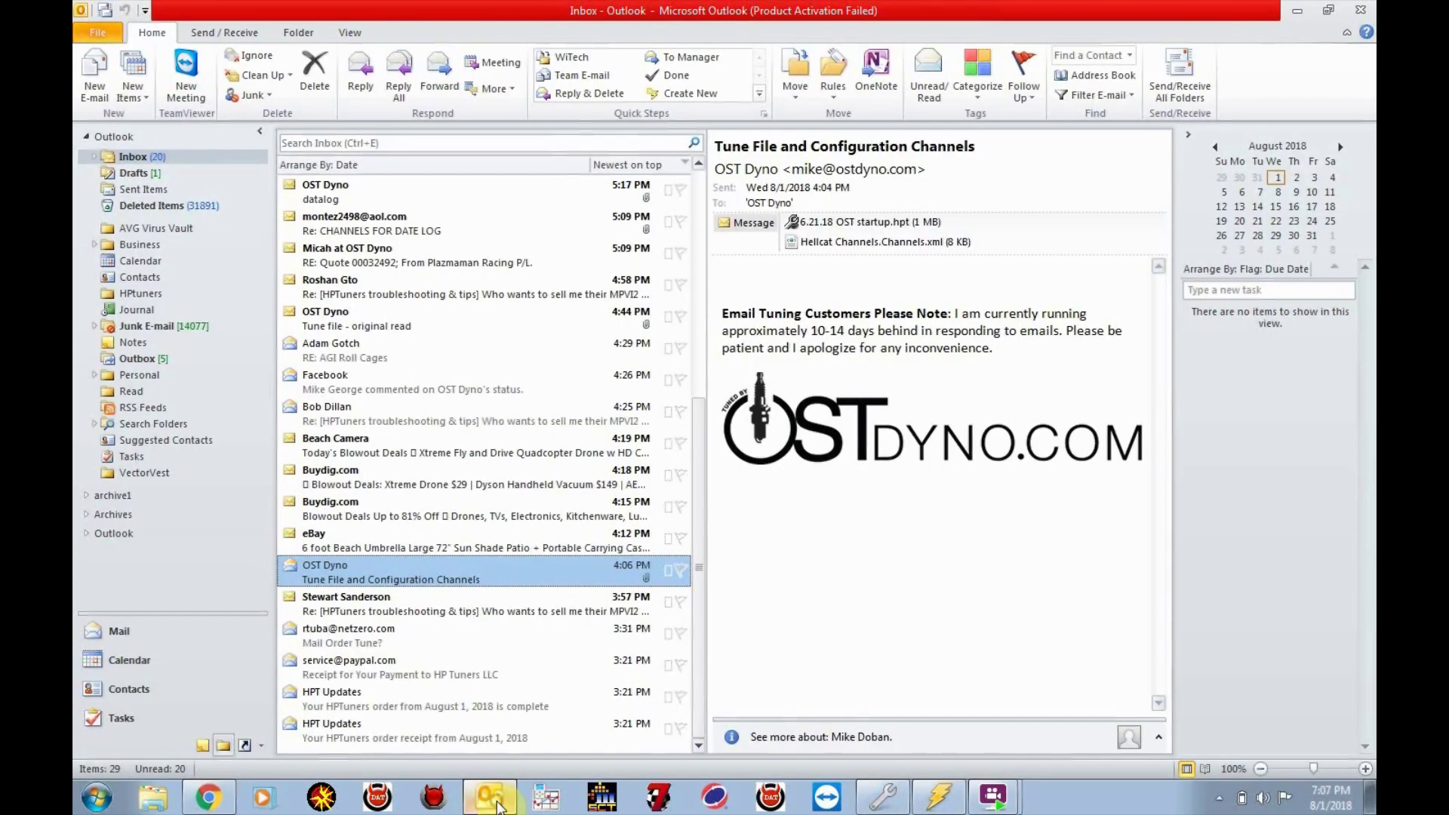
# Address a new email to the tuner's suggested address with subject 'startup tune datalog'
pyautogui.click(83, 89)
pyautogui.click(256, 143)
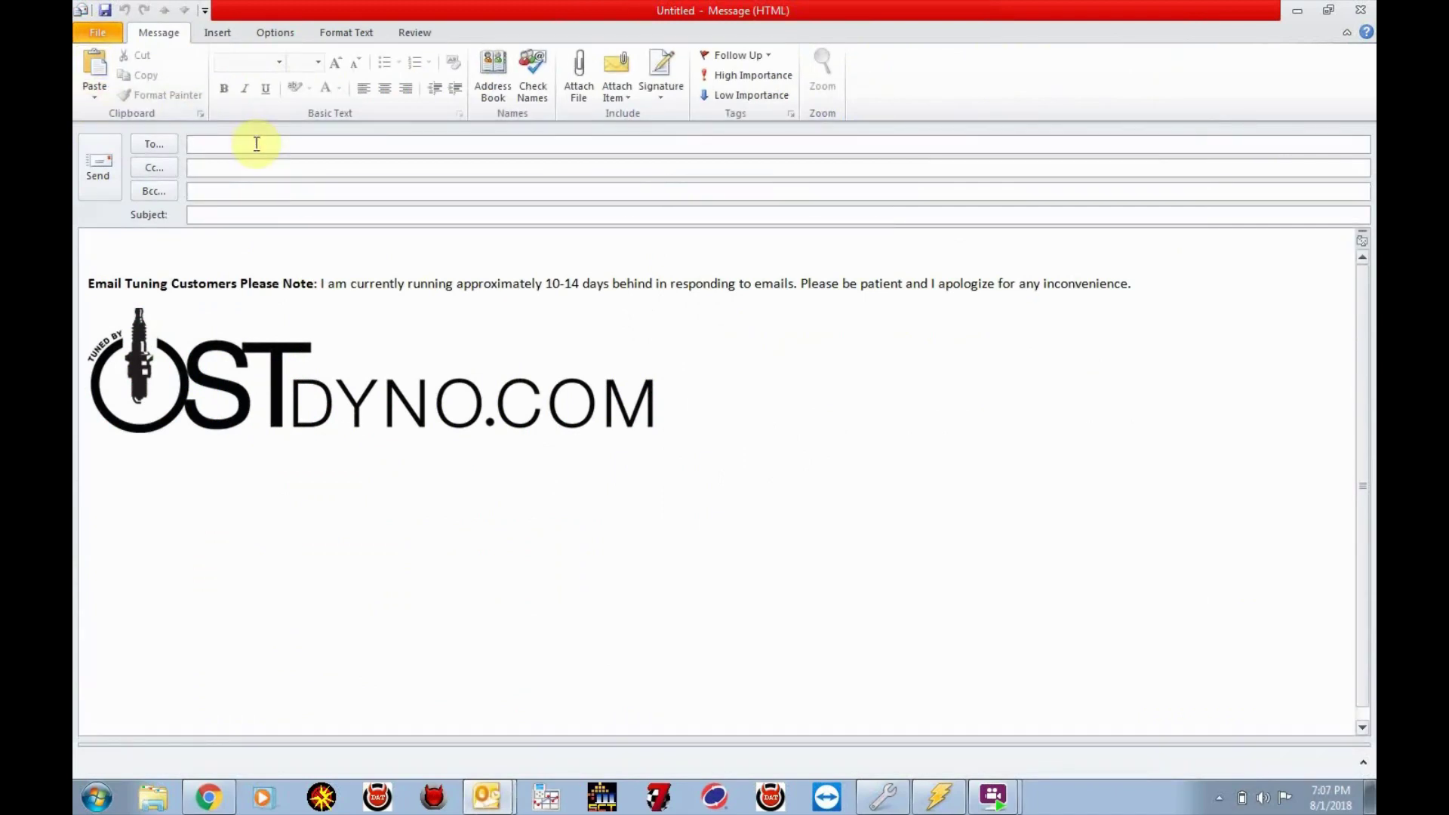
pyautogui.write('mike')
pyautogui.click(281, 161)
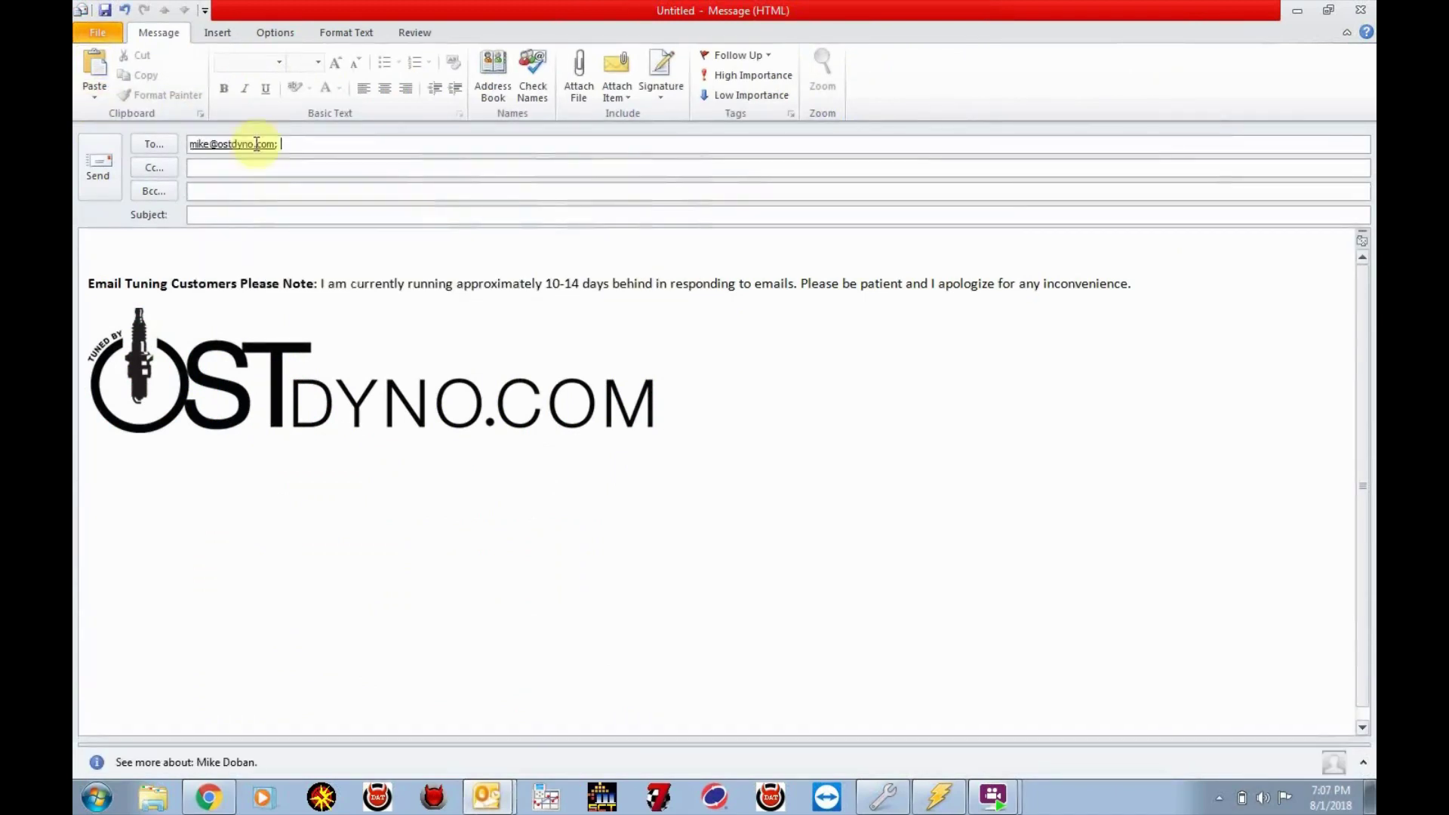
pyautogui.click(227, 214)
pyautogui.write('startup tune,datalog,')
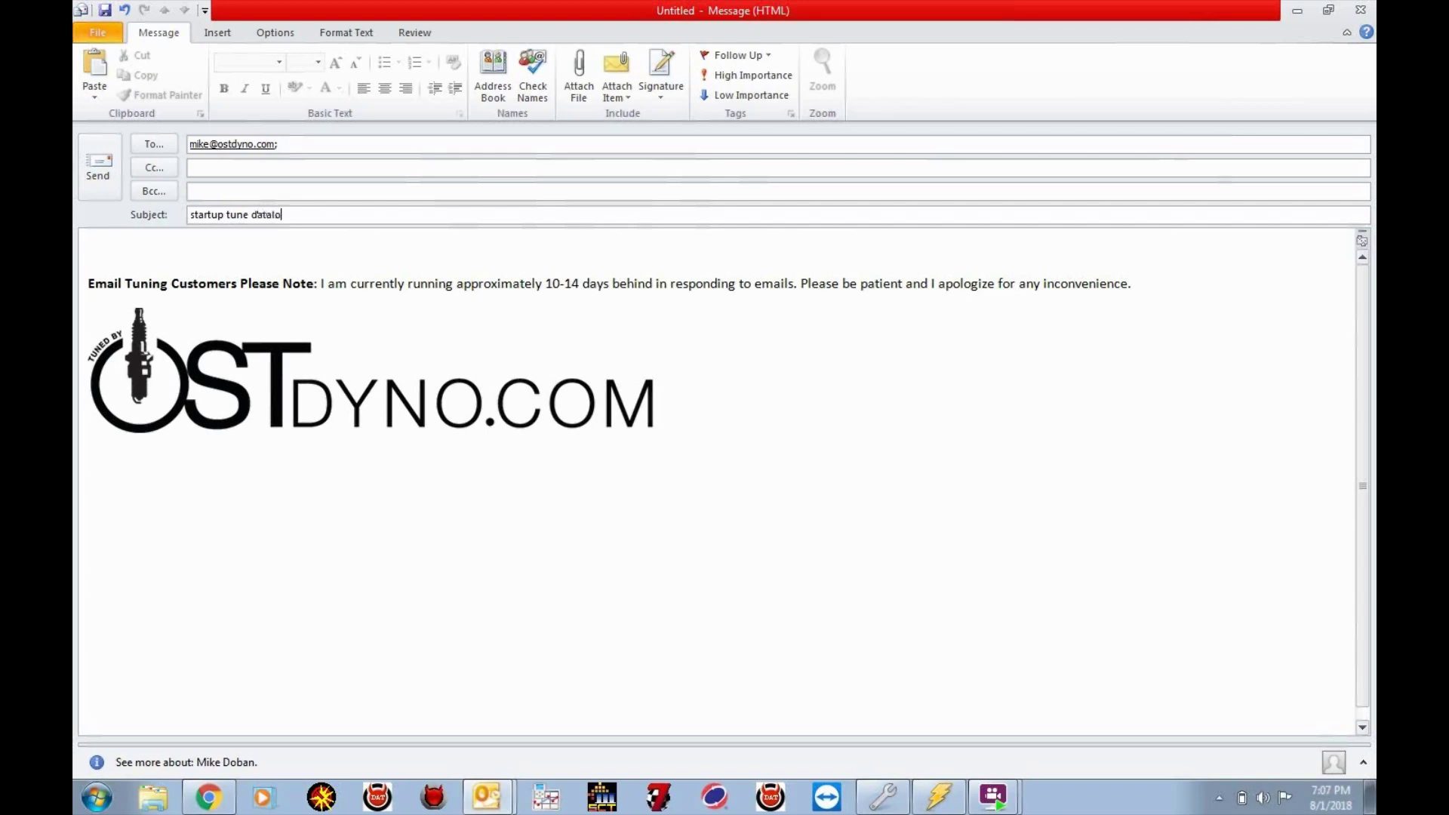
pyautogui.click(185, 252)
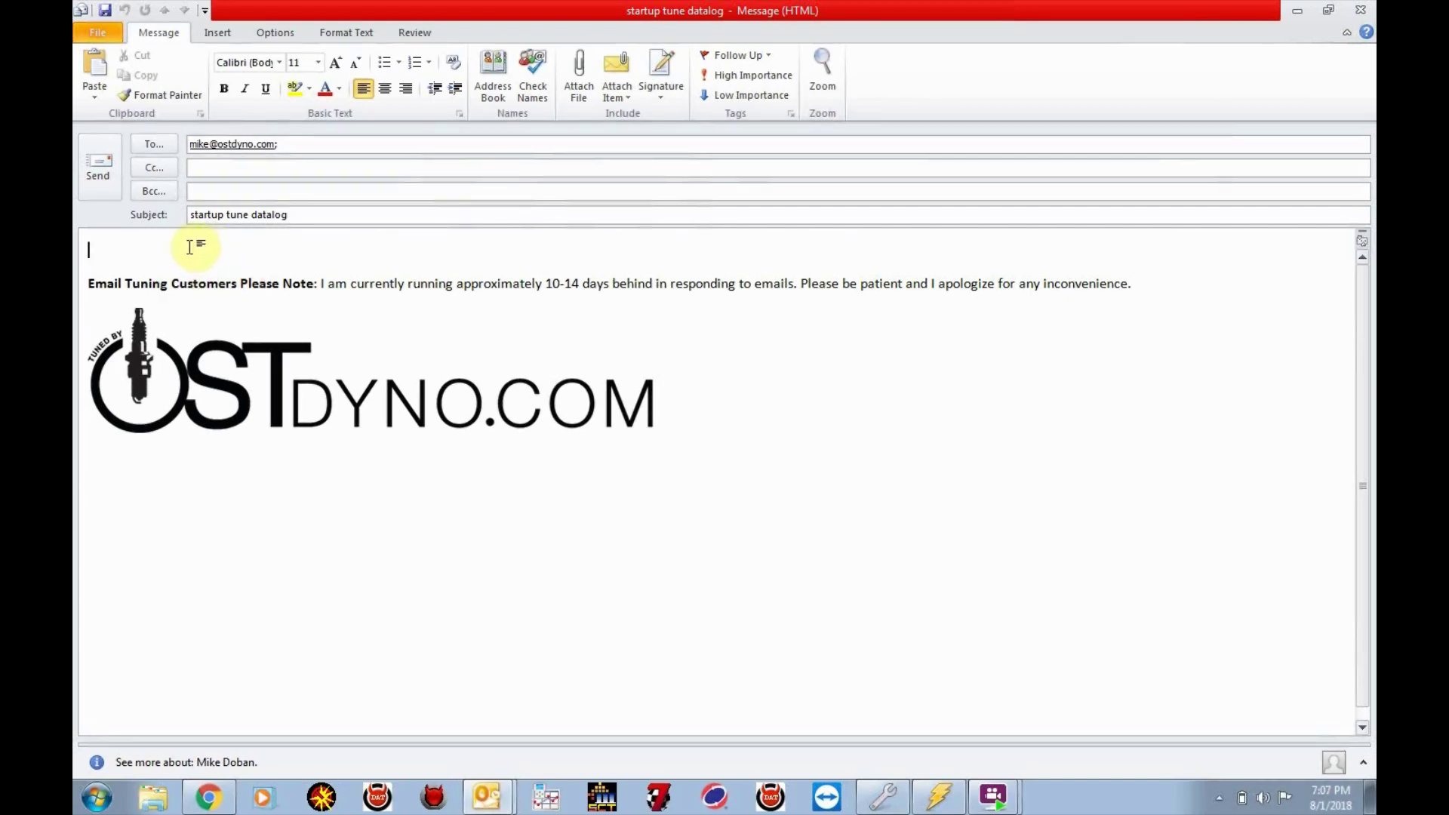
# Attach 8.1.18 startup 2.hpl from DCX - HPTuners > ScatPack > OST and send the email
pyautogui.click(574, 75)
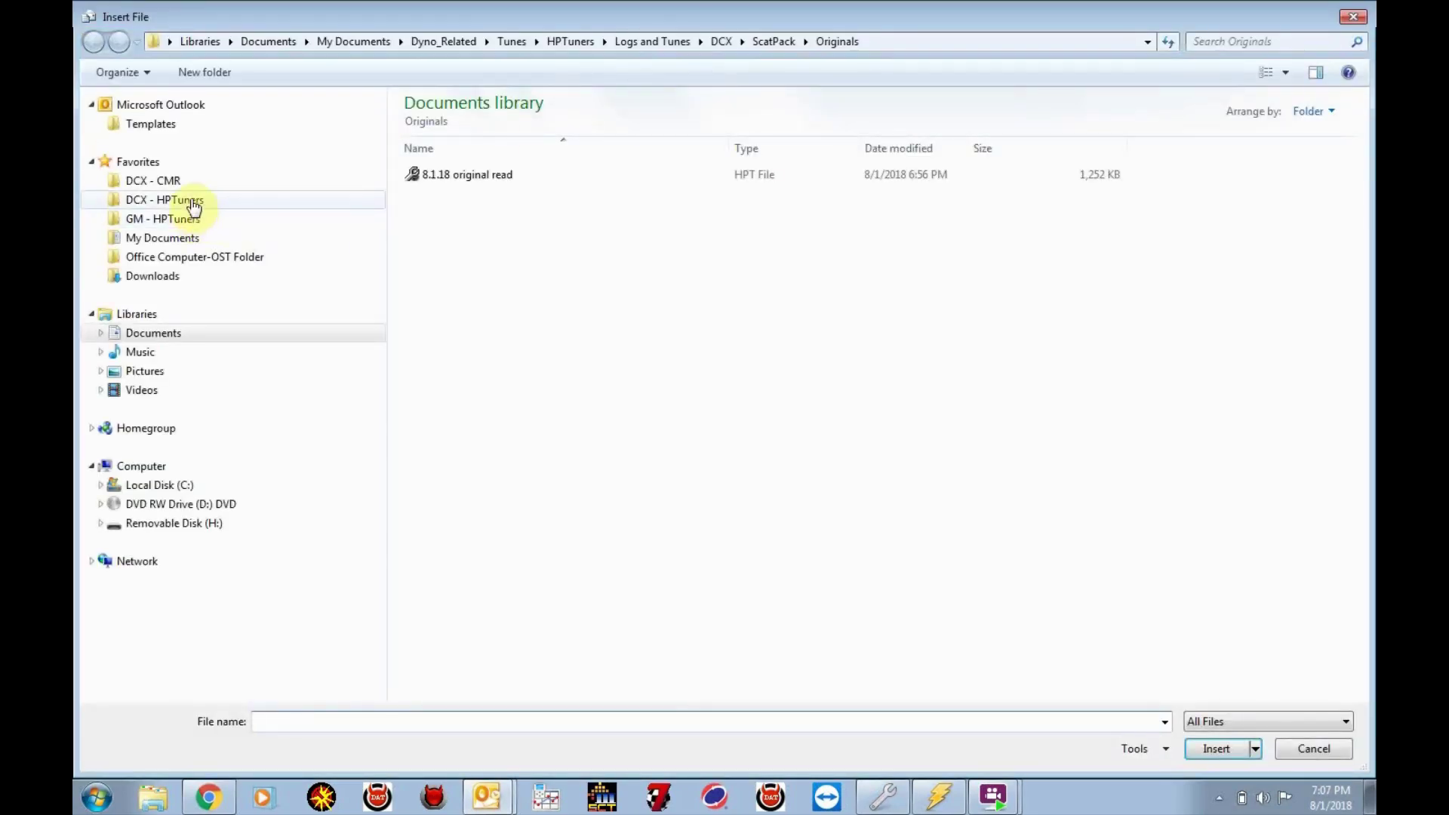
pyautogui.click(189, 202)
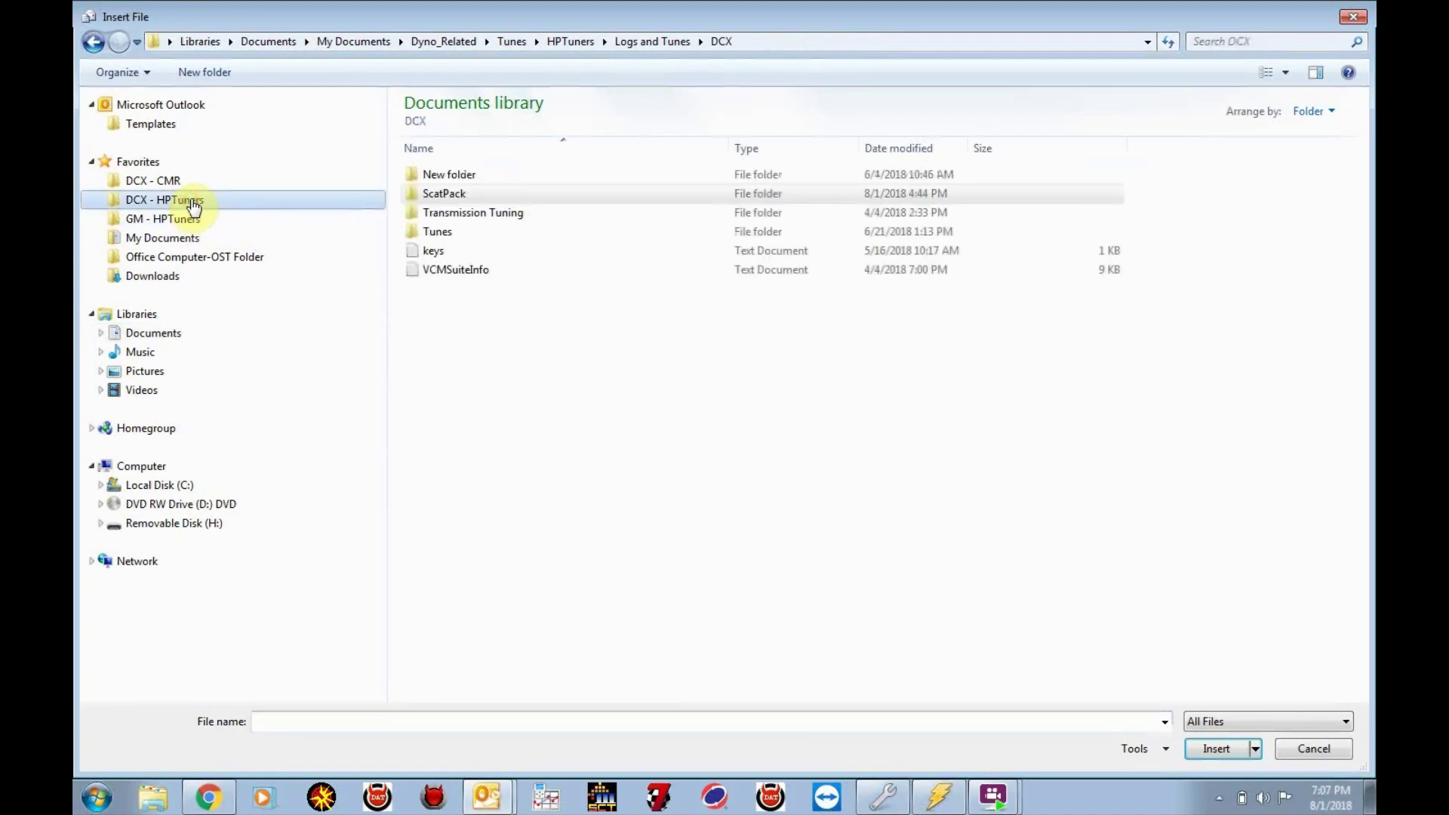
pyautogui.doubleClick(440, 192)
pyautogui.click(439, 192)
pyautogui.doubleClick(439, 192)
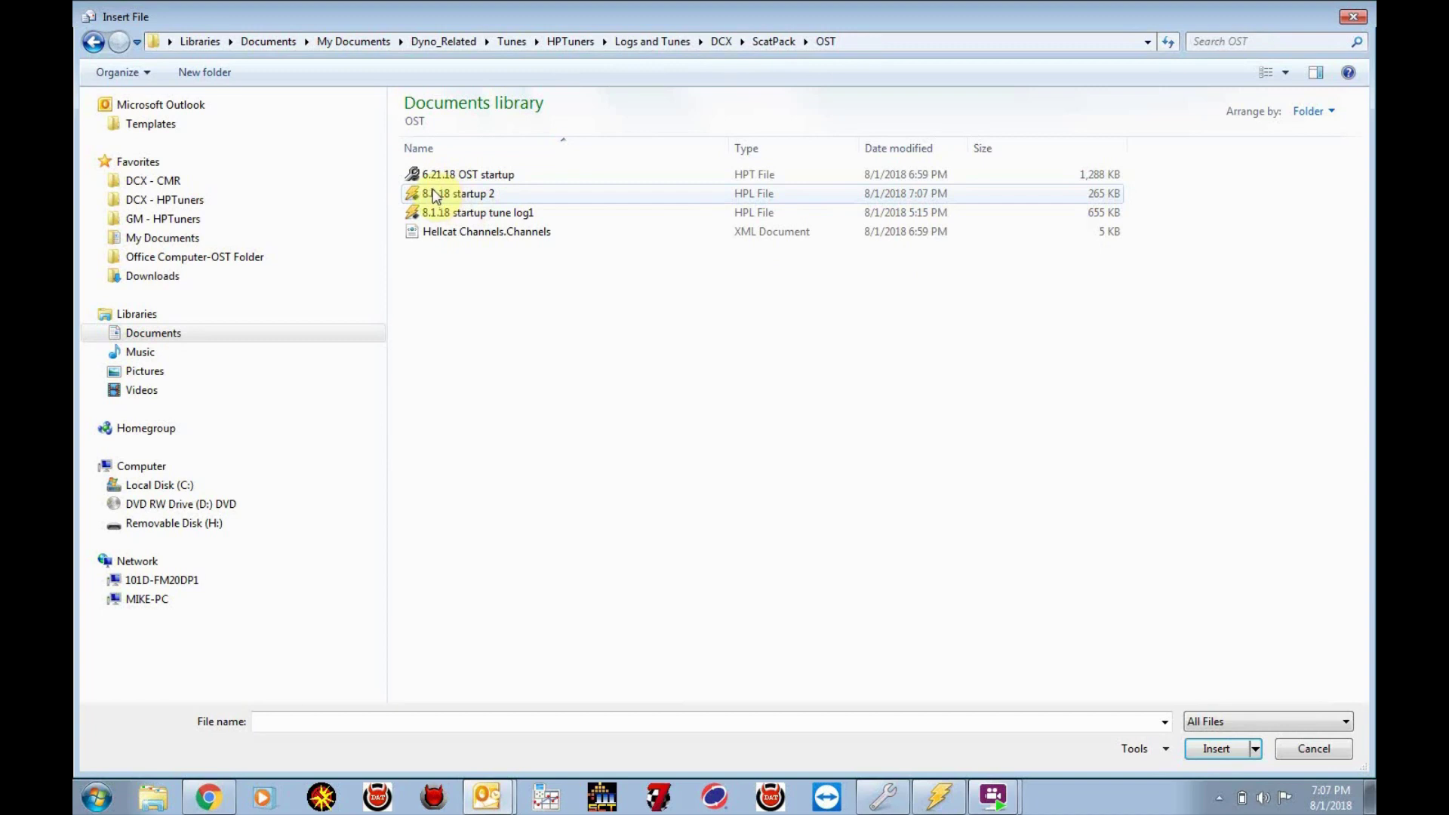
pyautogui.doubleClick(481, 194)
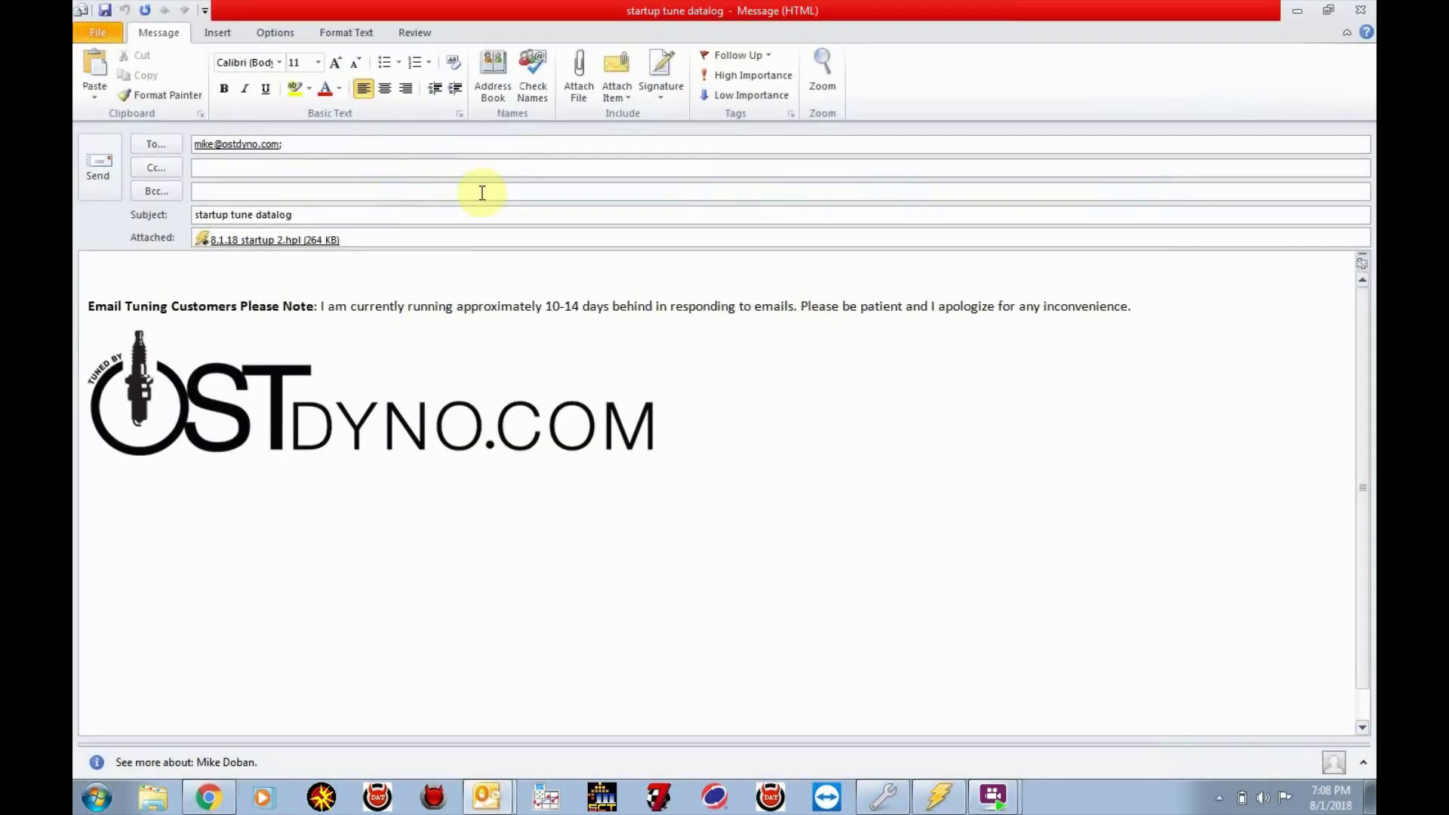
pyautogui.click(98, 198)
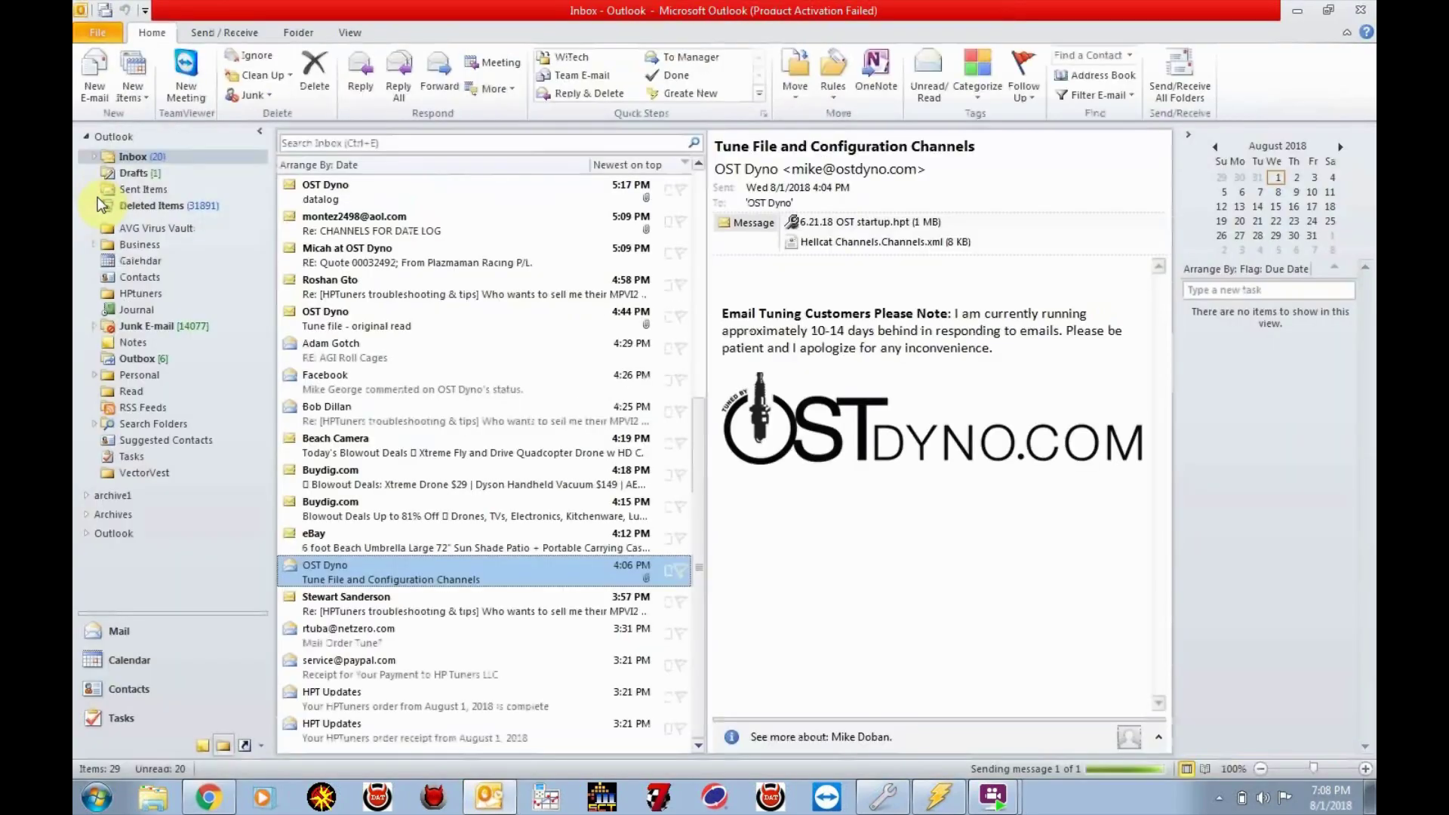